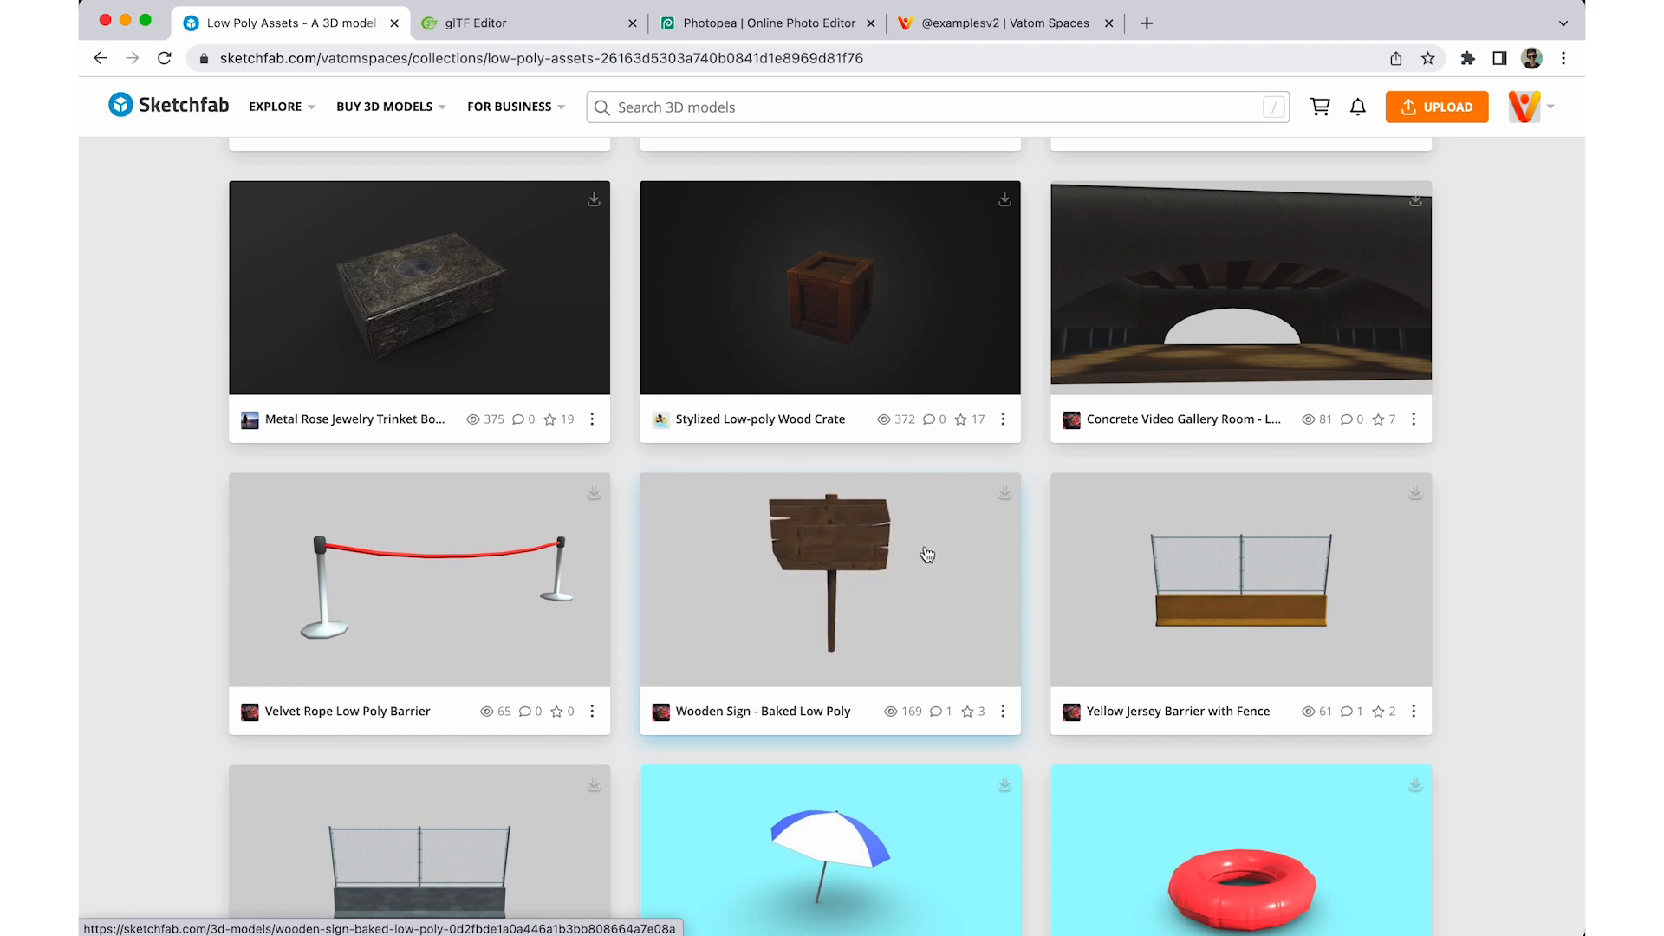
- Open the Wooden Sign - Baked Low Poly model and review its preview, description and texture image
left_click(898, 547)
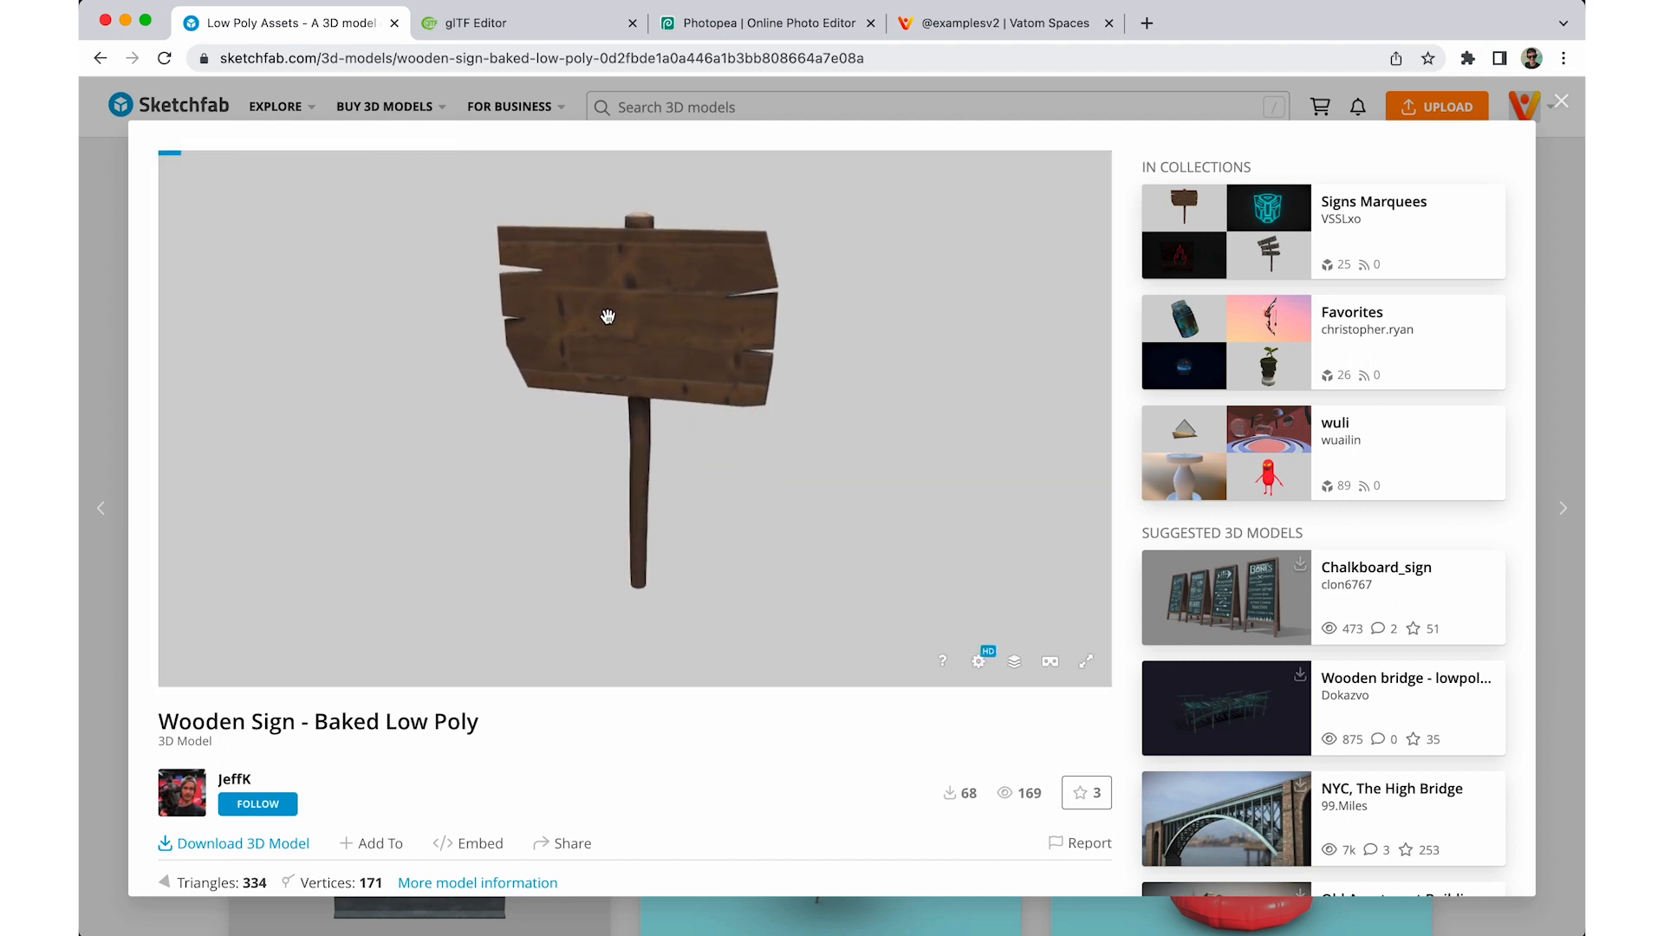
mouse_move(646, 309)
left_mouse_down()
mouse_move(661, 304)
mouse_move(652, 319)
left_mouse_up()
scroll(621, 762, "down", 8)
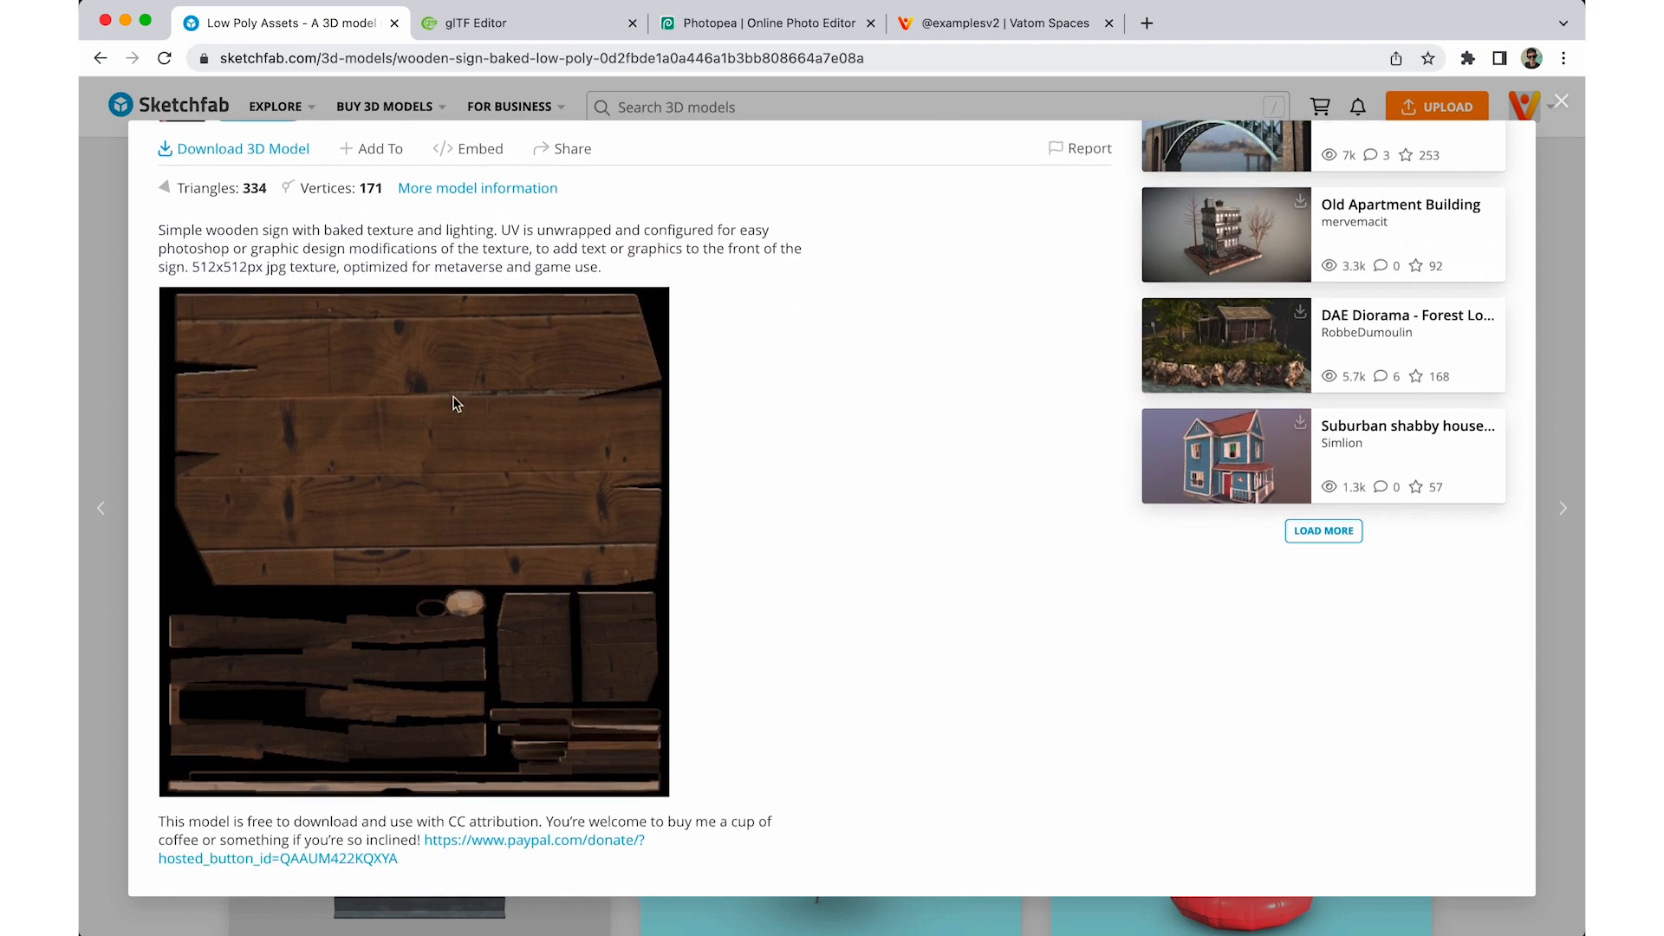
scroll(694, 455, "up", 6)
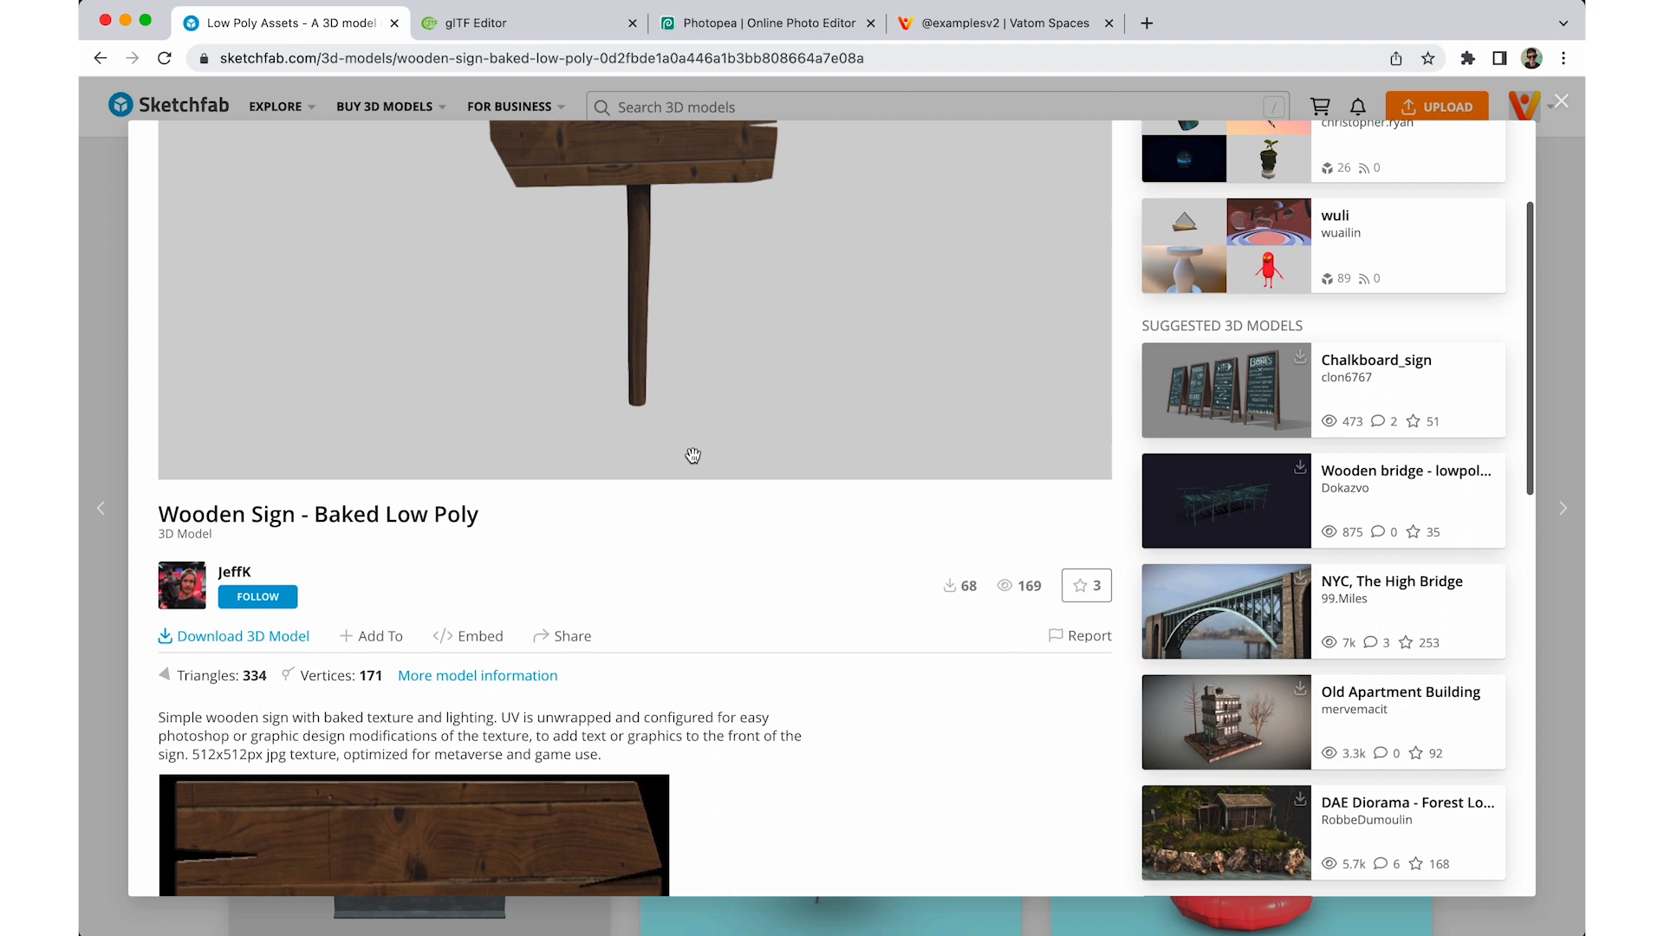
scroll(503, 417, "down", 5)
scroll(538, 520, "up", 3)
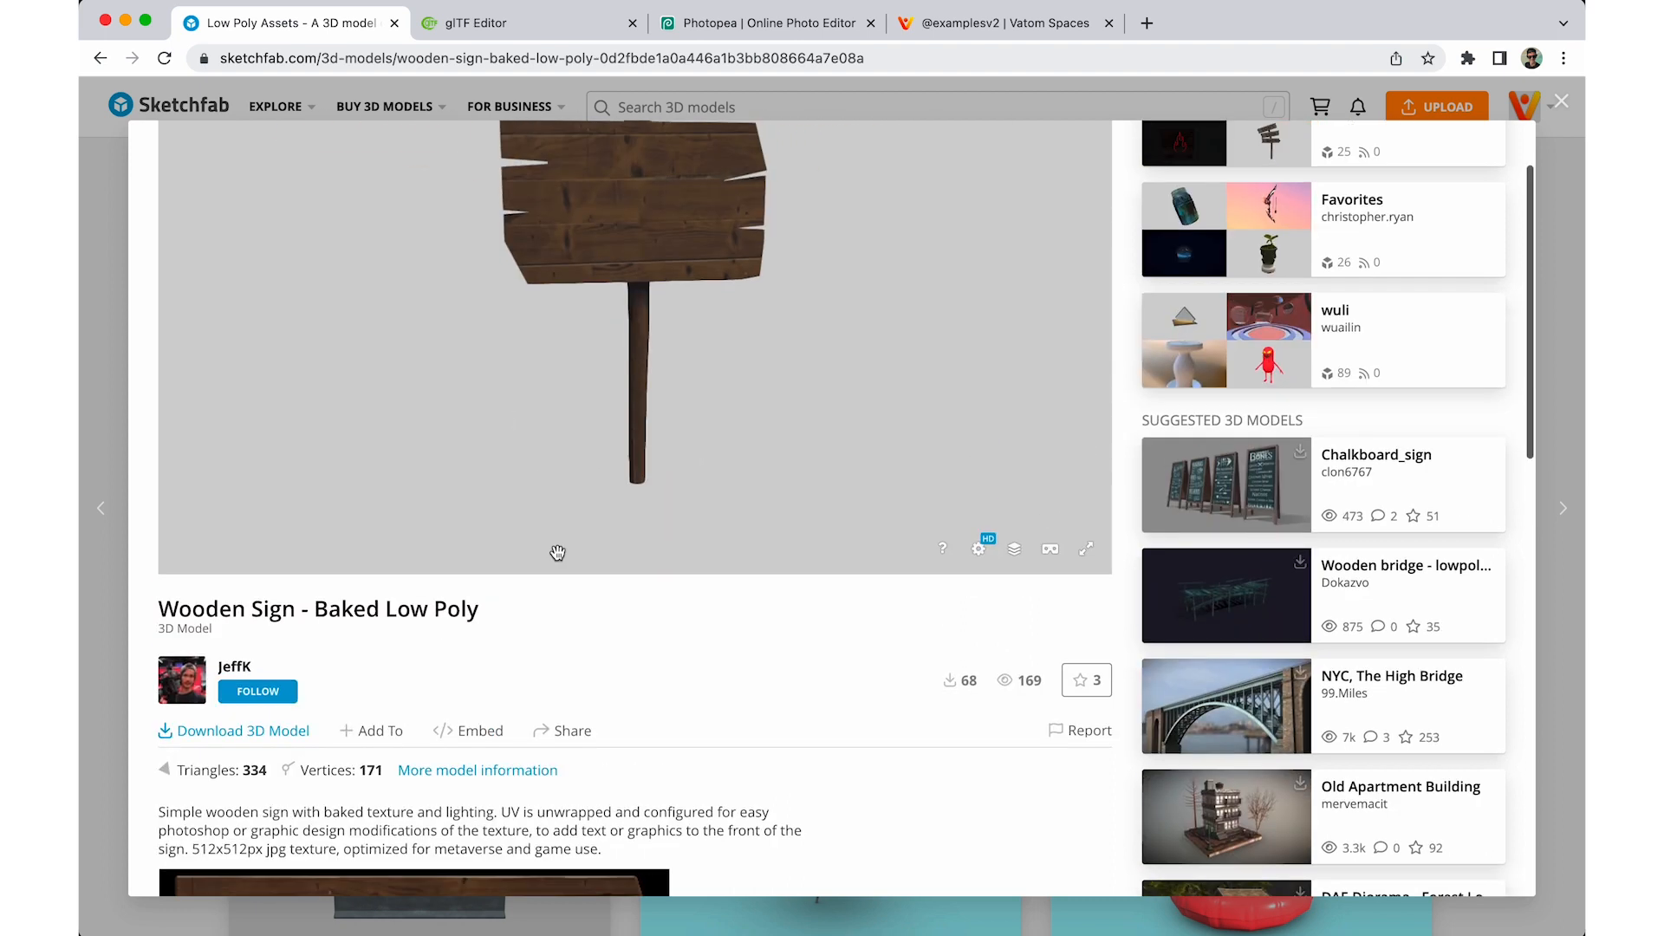
- Download the wooden sign model in the converted GLB format with 512 texture size
left_click(217, 852)
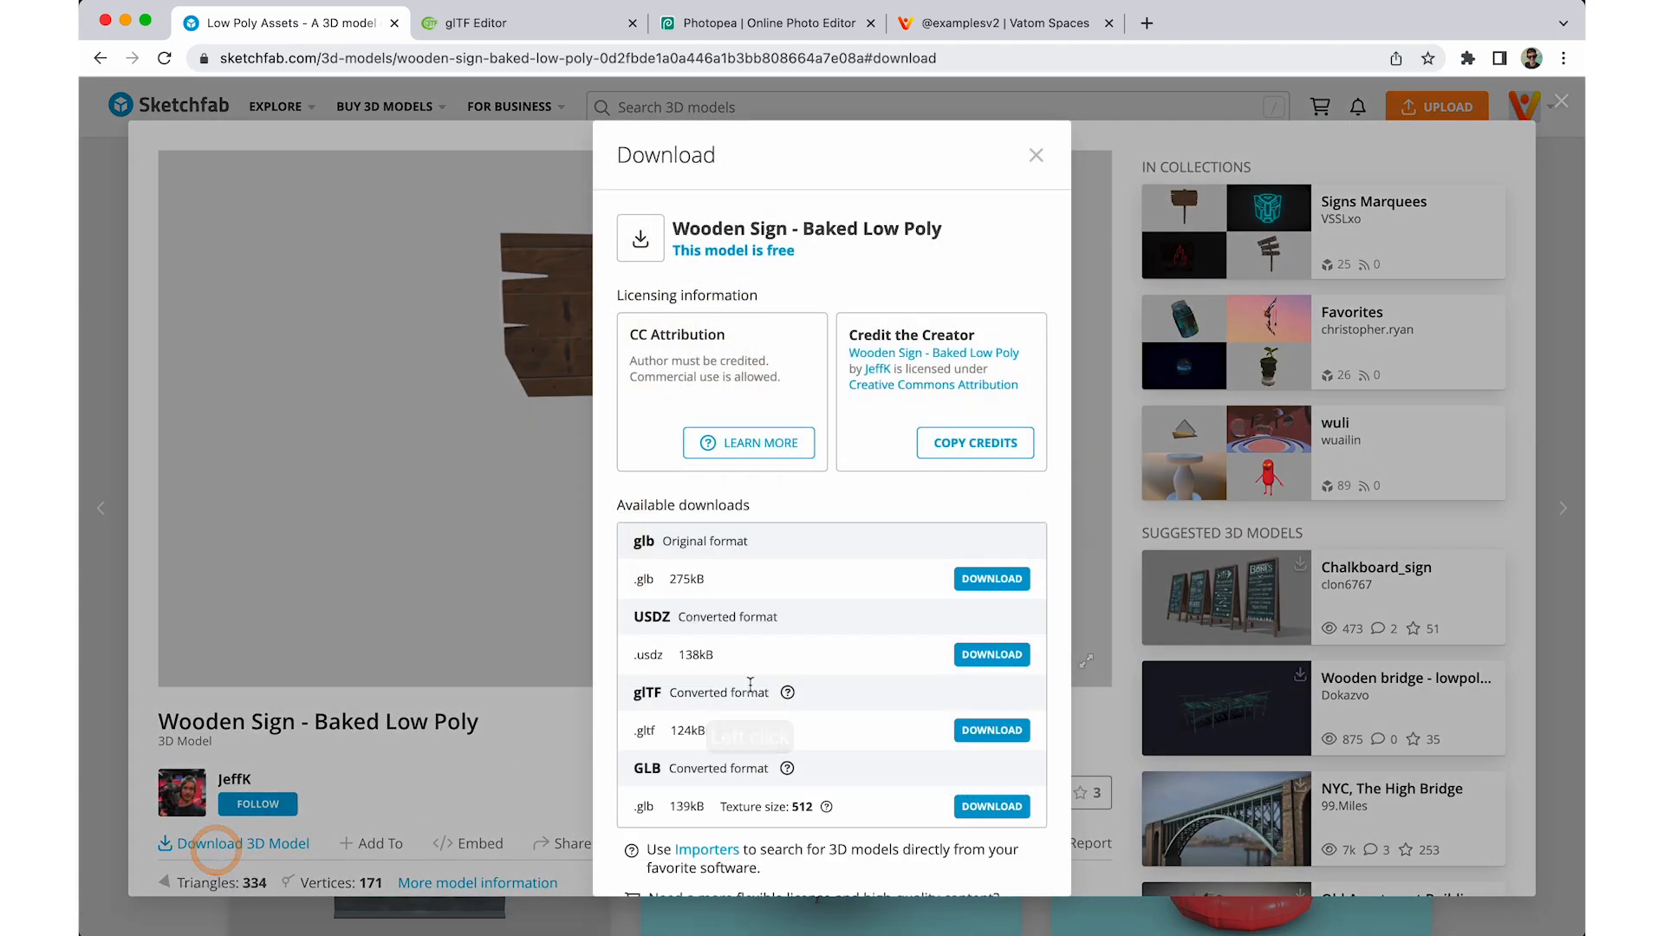
scroll(749, 685, "down", 1)
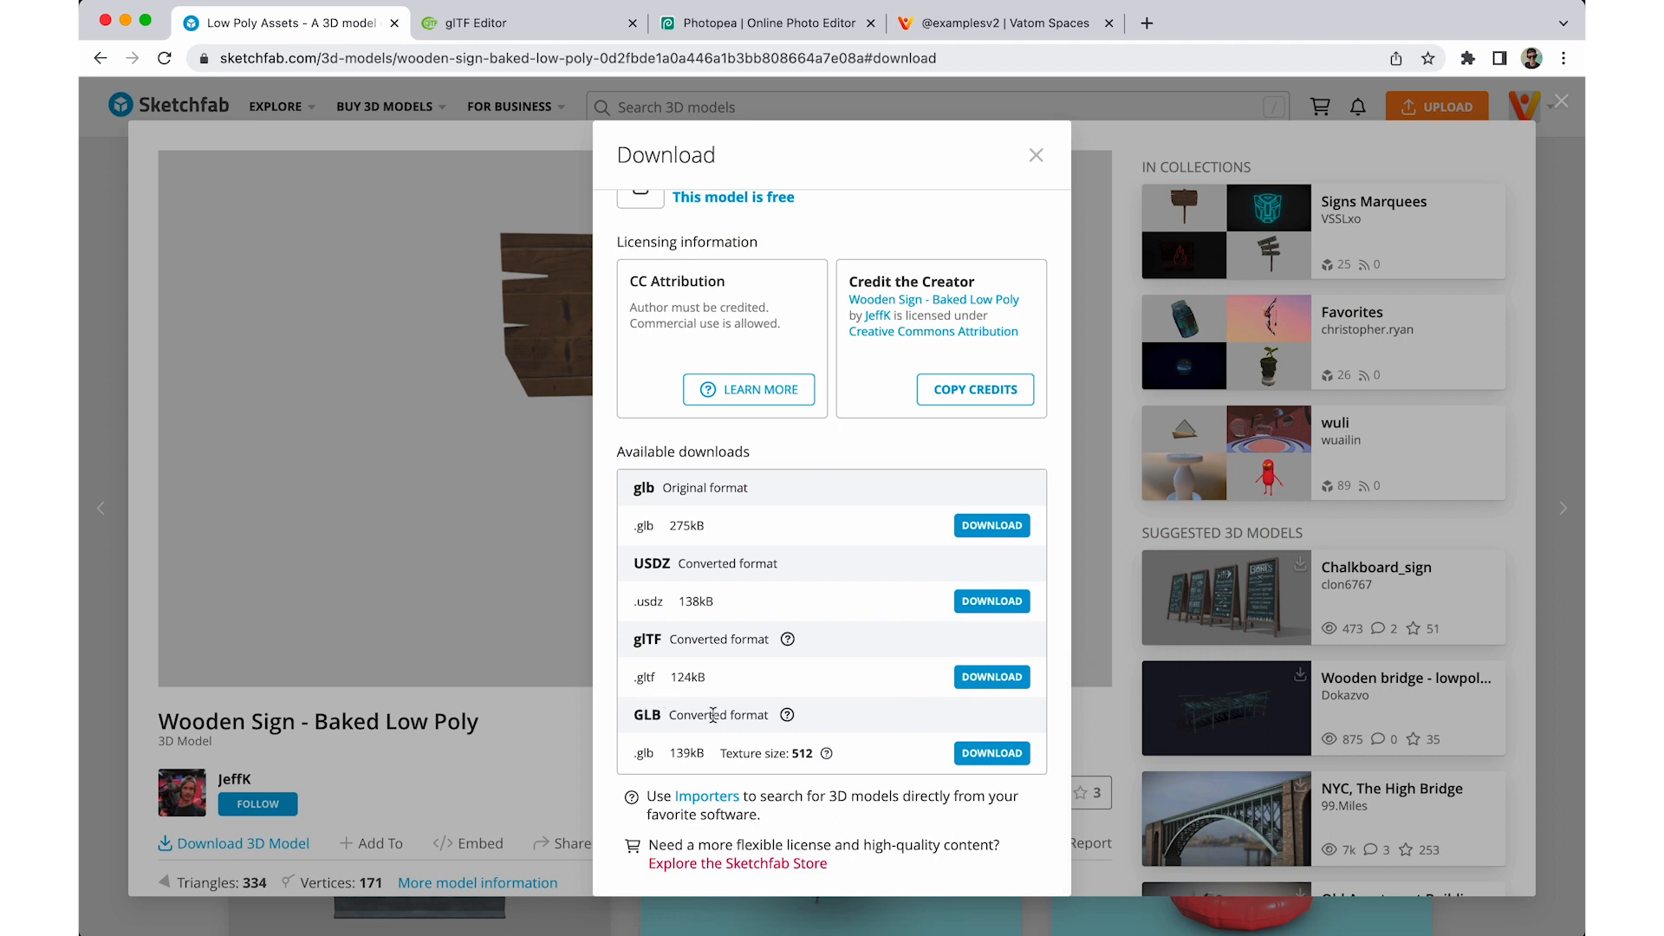
left_click(977, 755)
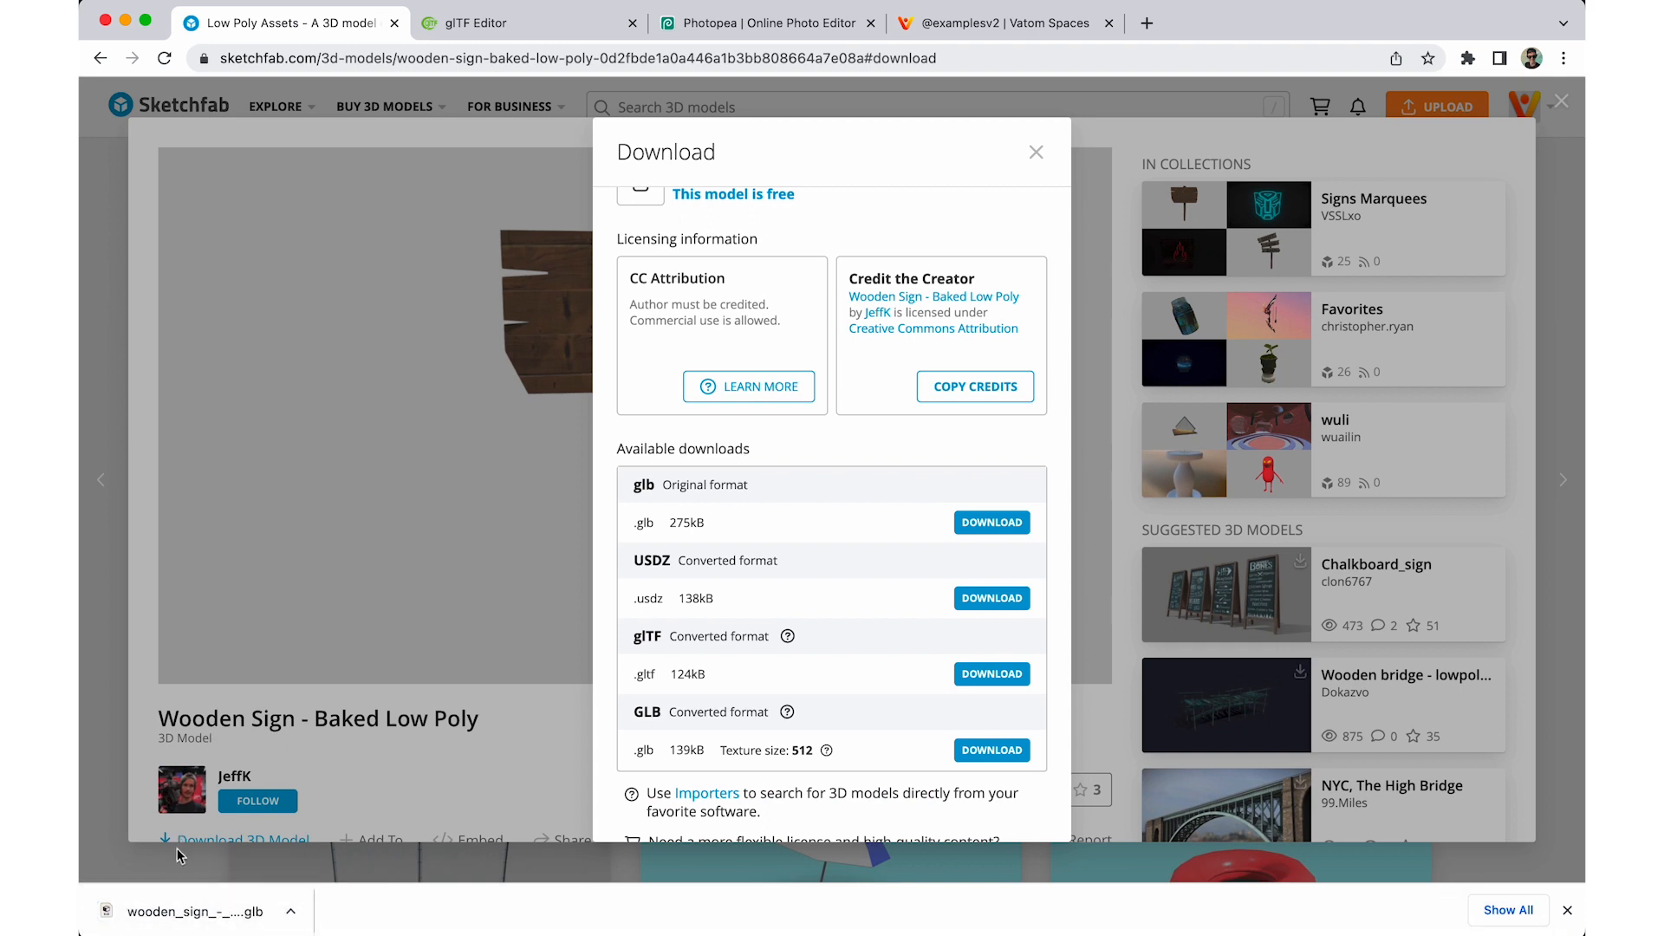
- Switch to glTF Editor, load the downloaded wooden sign GLB, and download the base texture of the sign's material
left_click(508, 29)
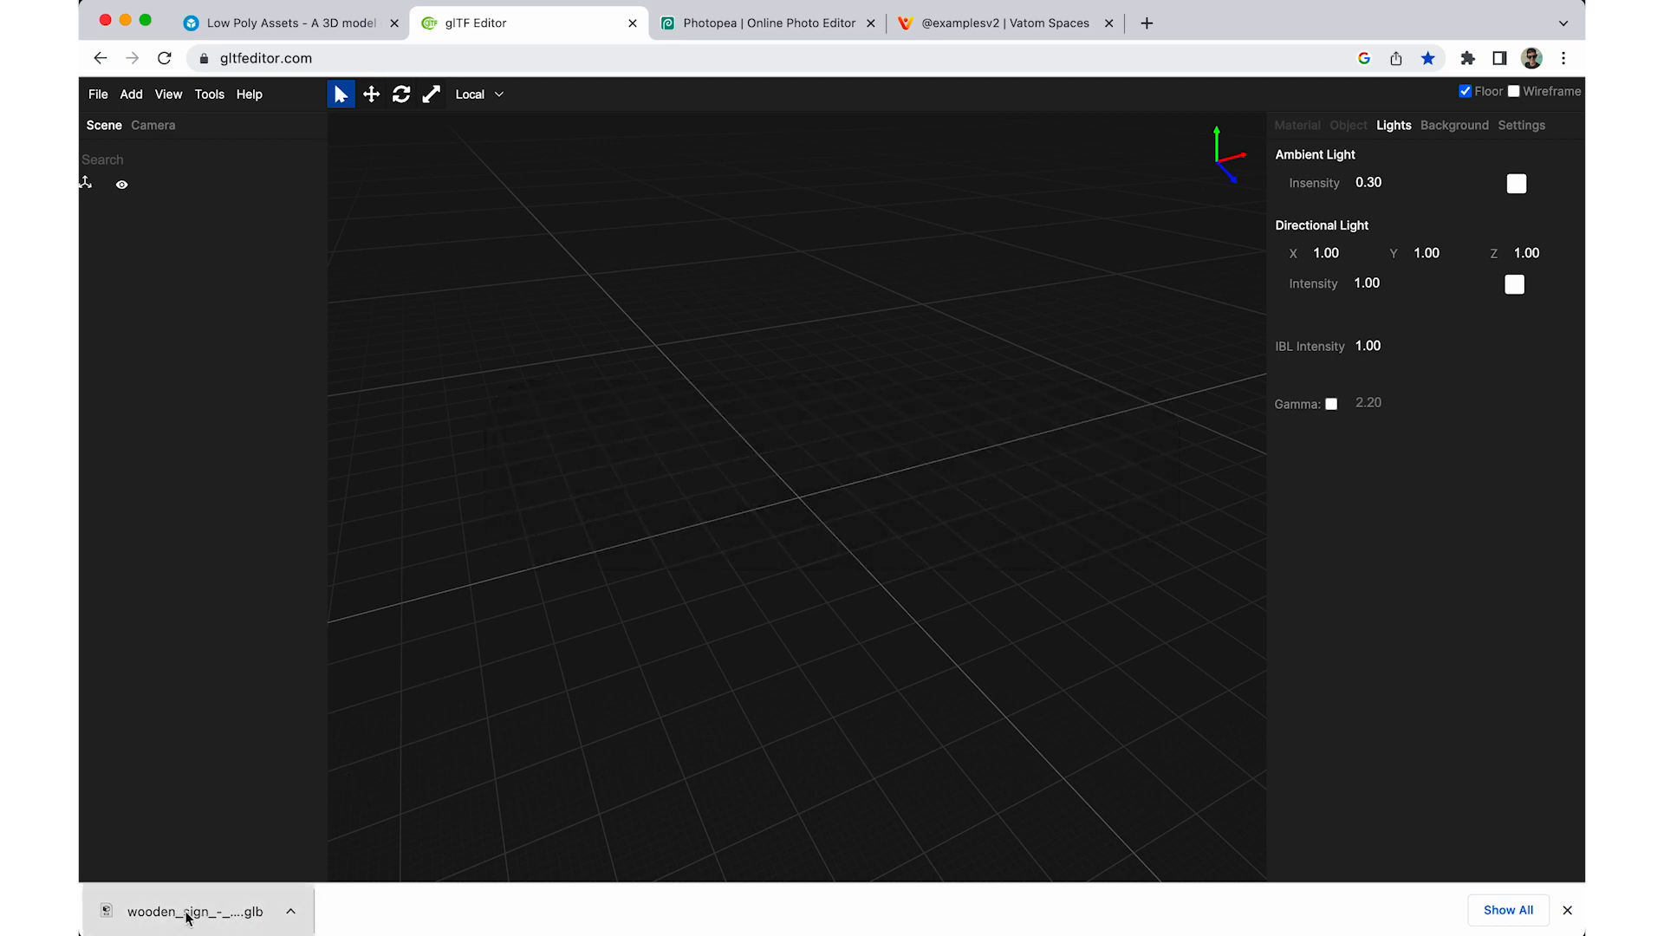
mouse_move(188, 917)
left_mouse_down()
mouse_move(799, 460)
mouse_move(783, 470)
left_mouse_up()
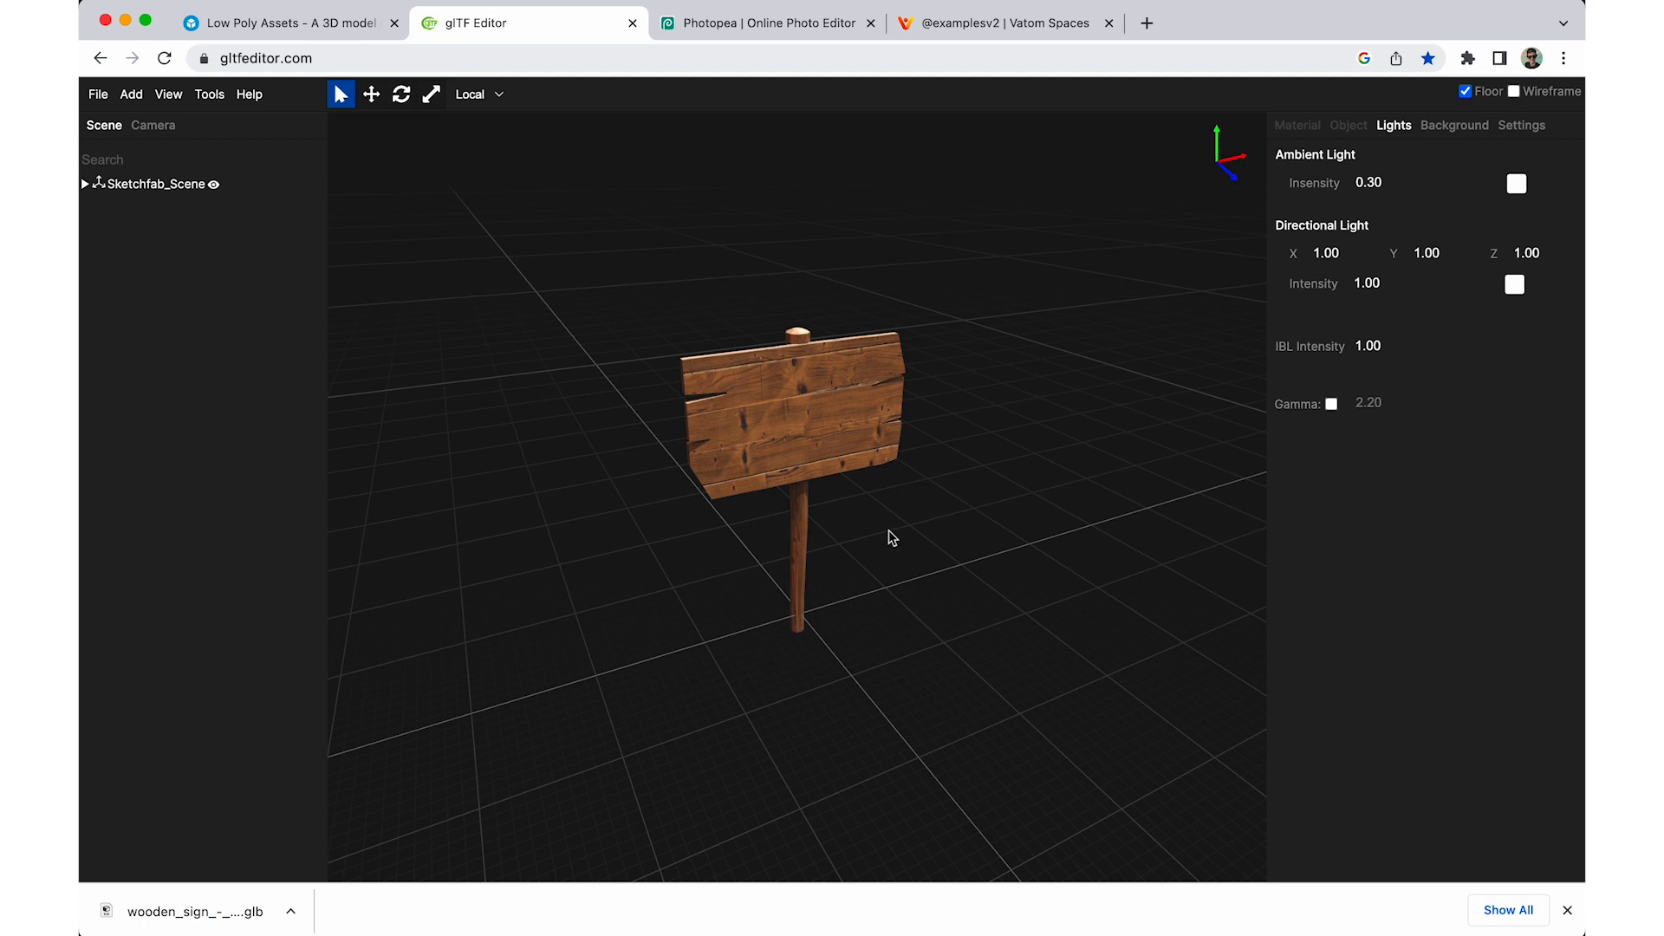
left_click_drag(1118, 538, 1084, 528)
left_click(785, 376)
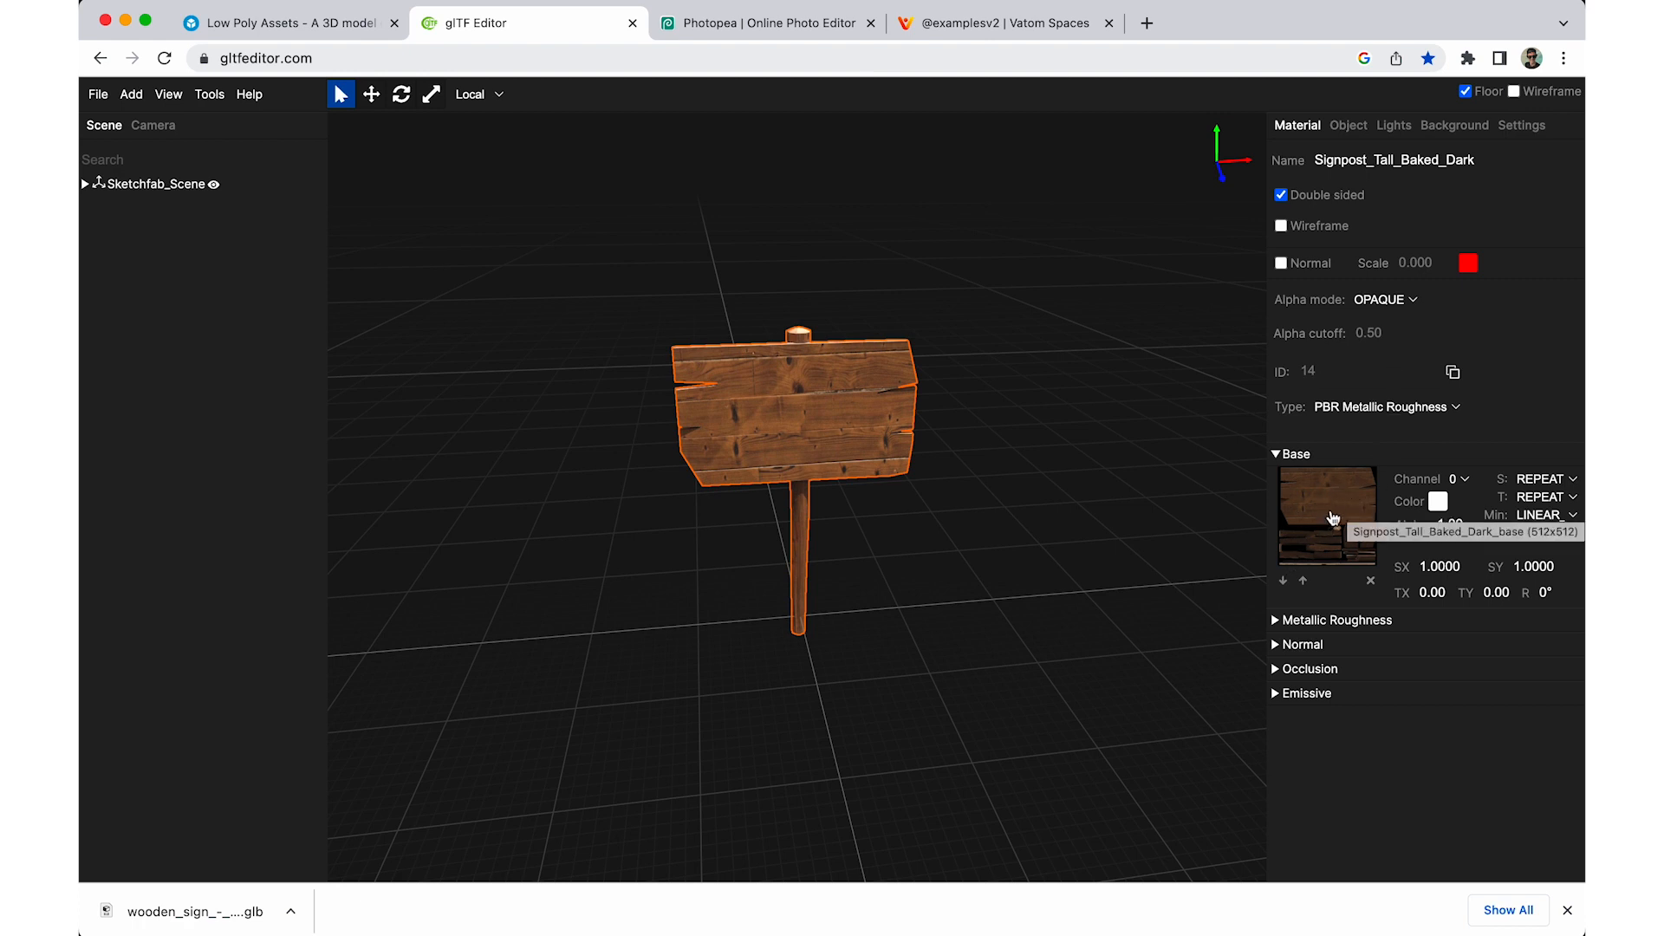
left_click(1282, 581)
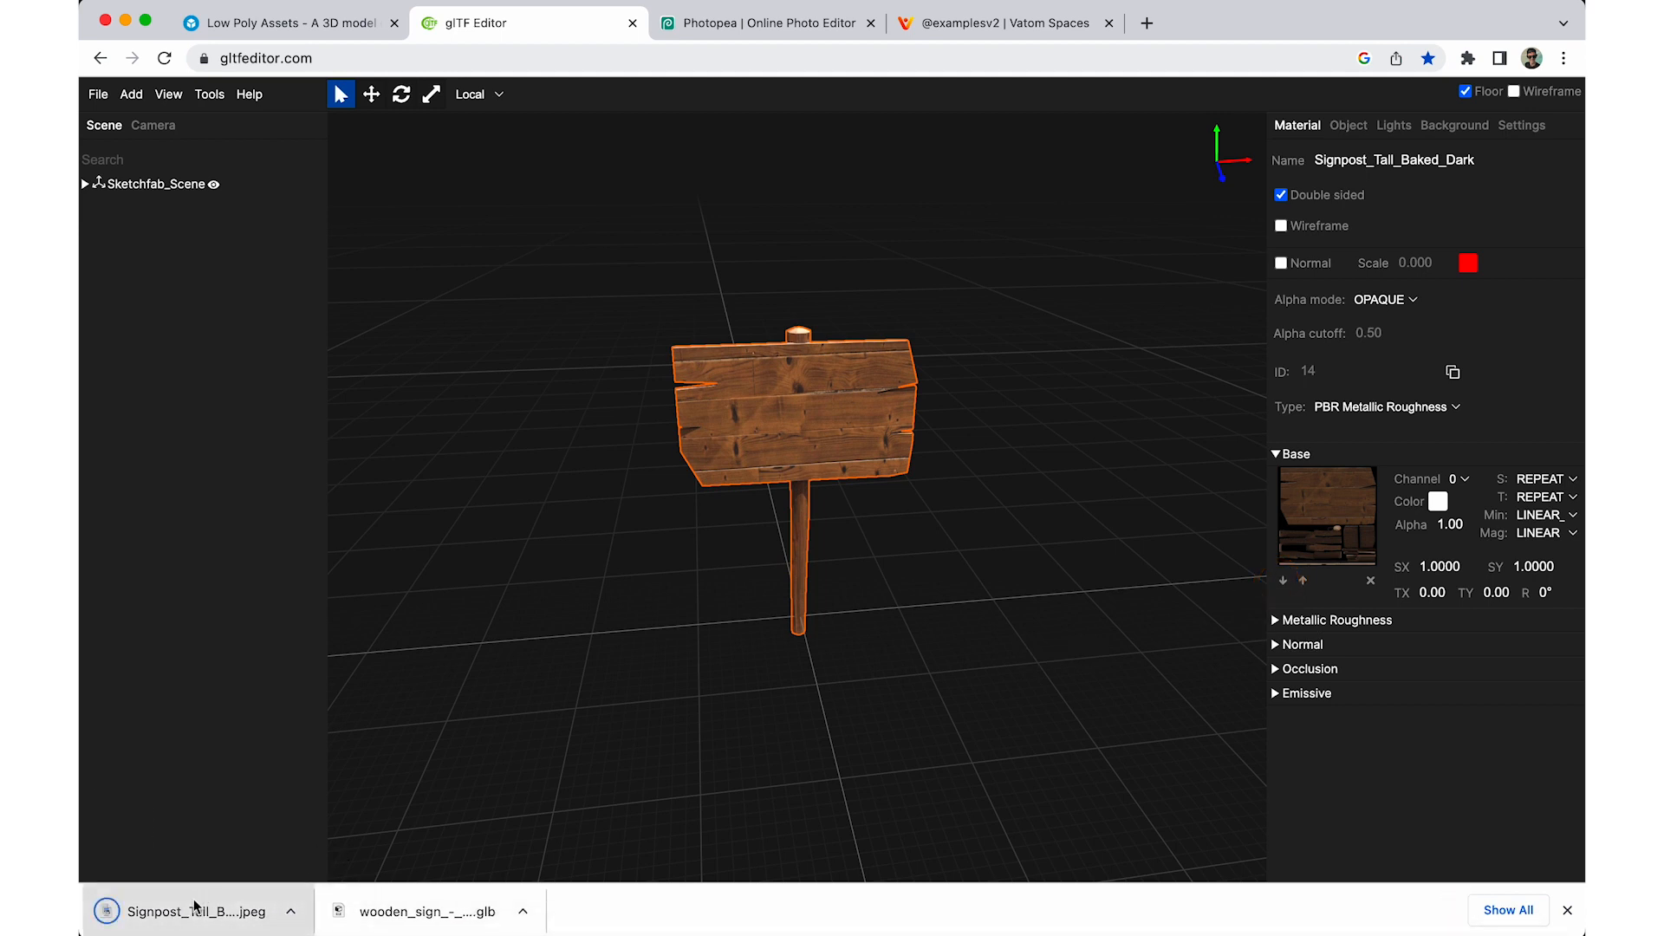
- Switch to Photopea, open the downloaded signpost texture, and add the text "GO THIS WAY" in a text box on the board
left_click(746, 26)
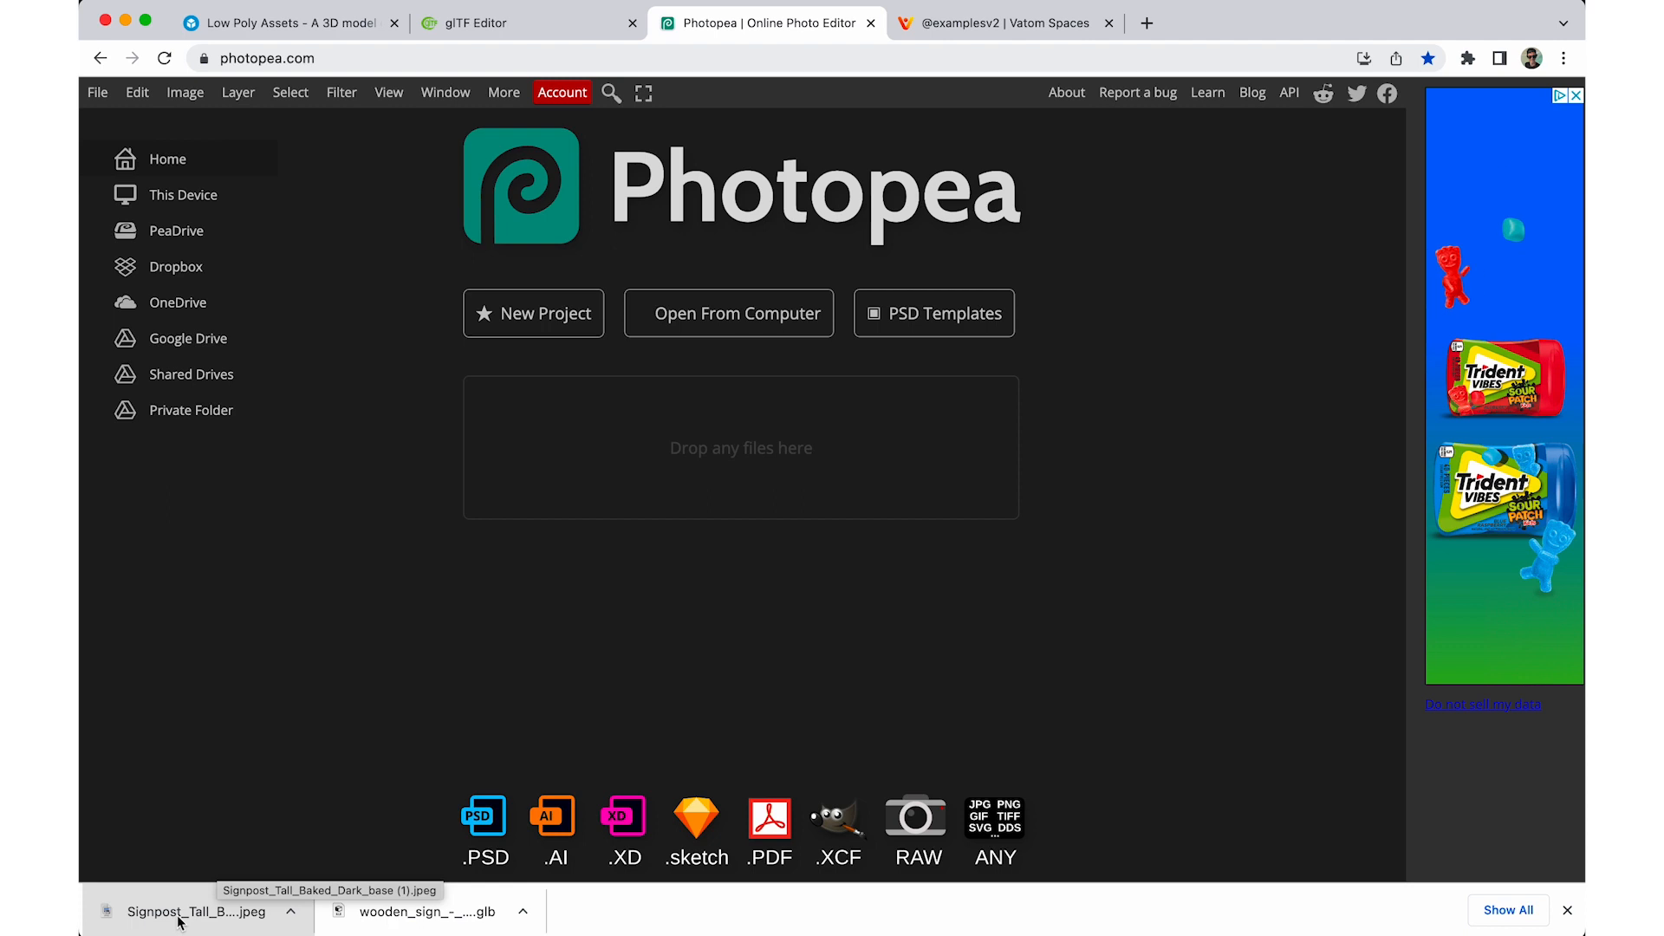
left_click_drag(179, 921, 716, 450)
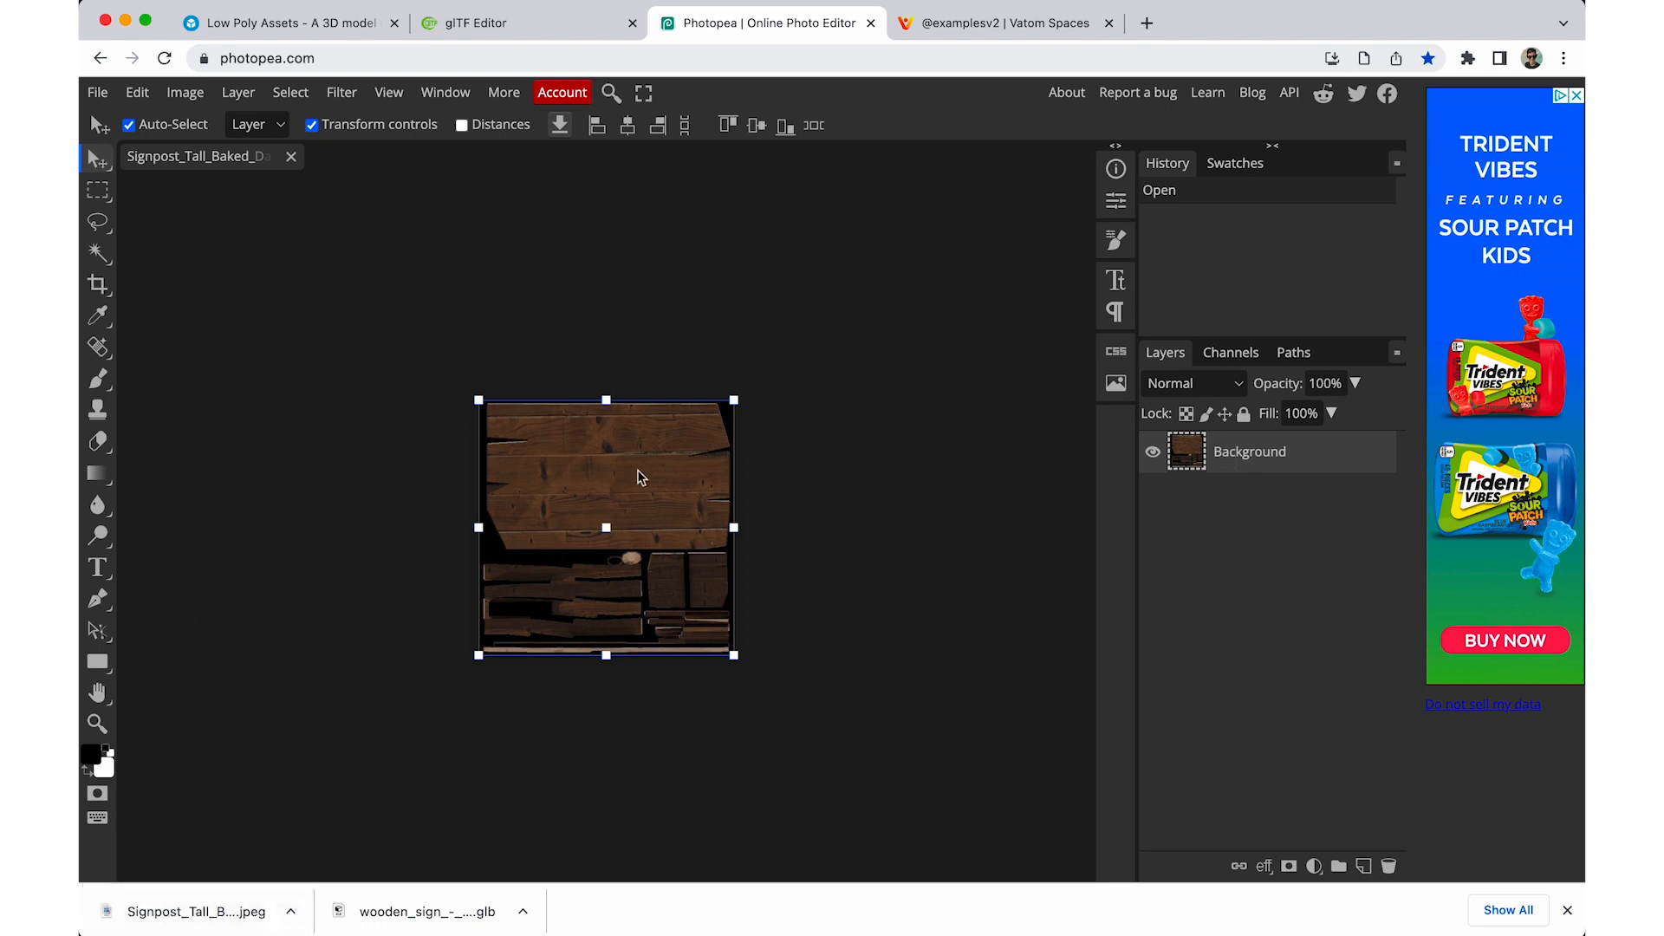
left_click(95, 563)
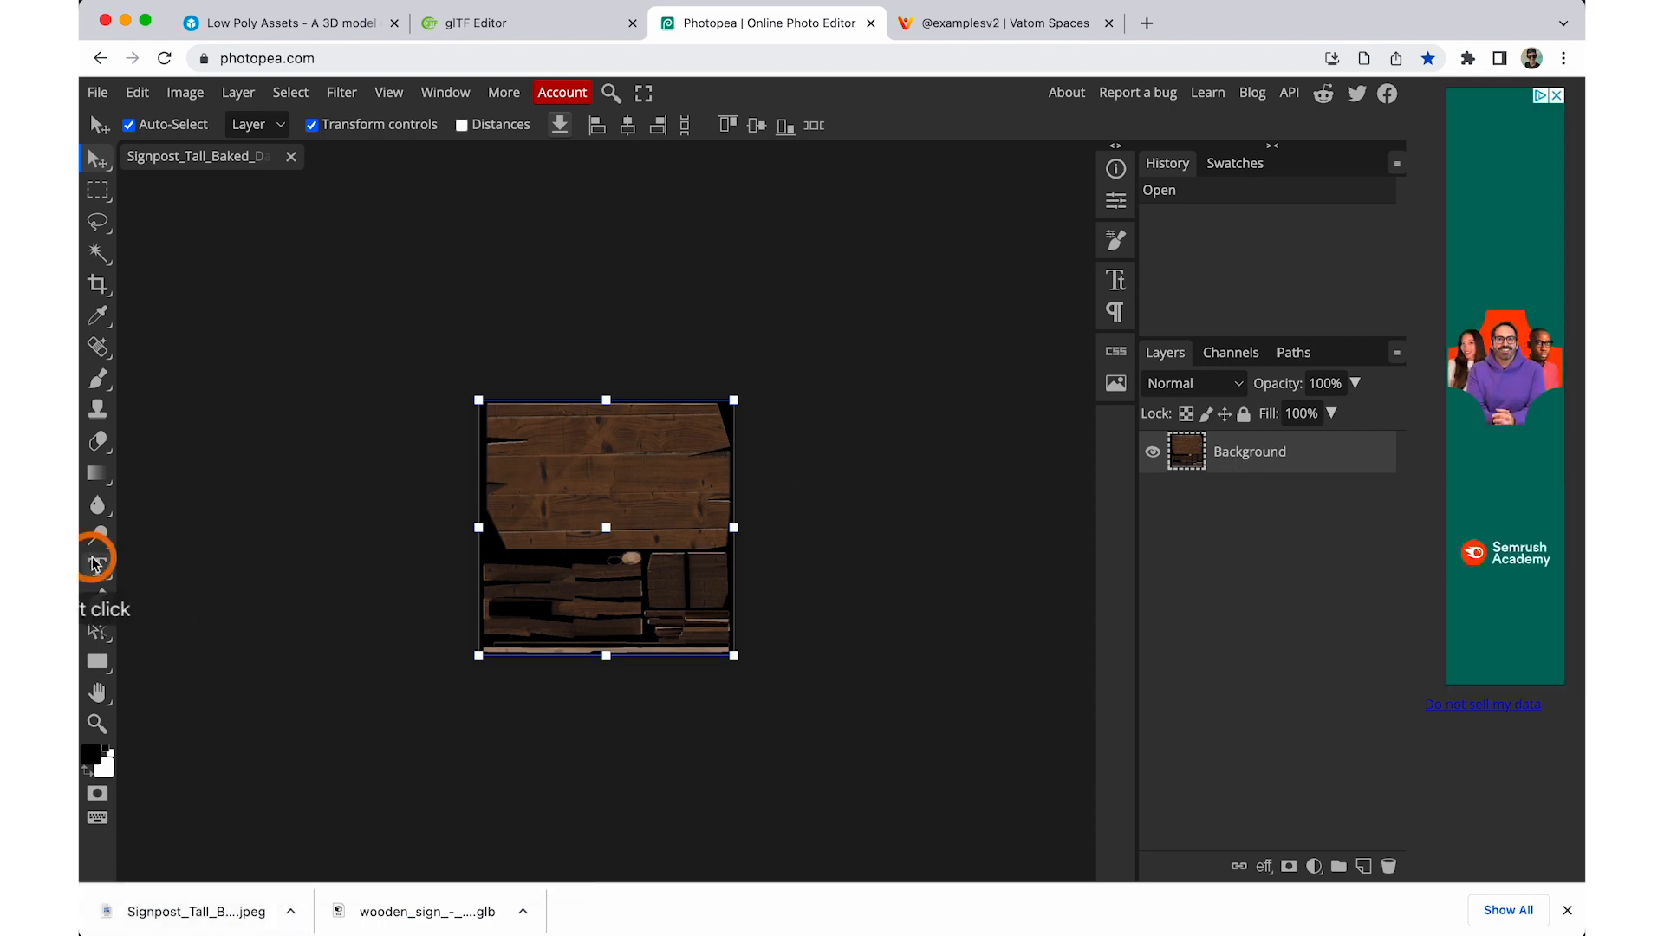
left_click_drag(524, 474, 693, 529)
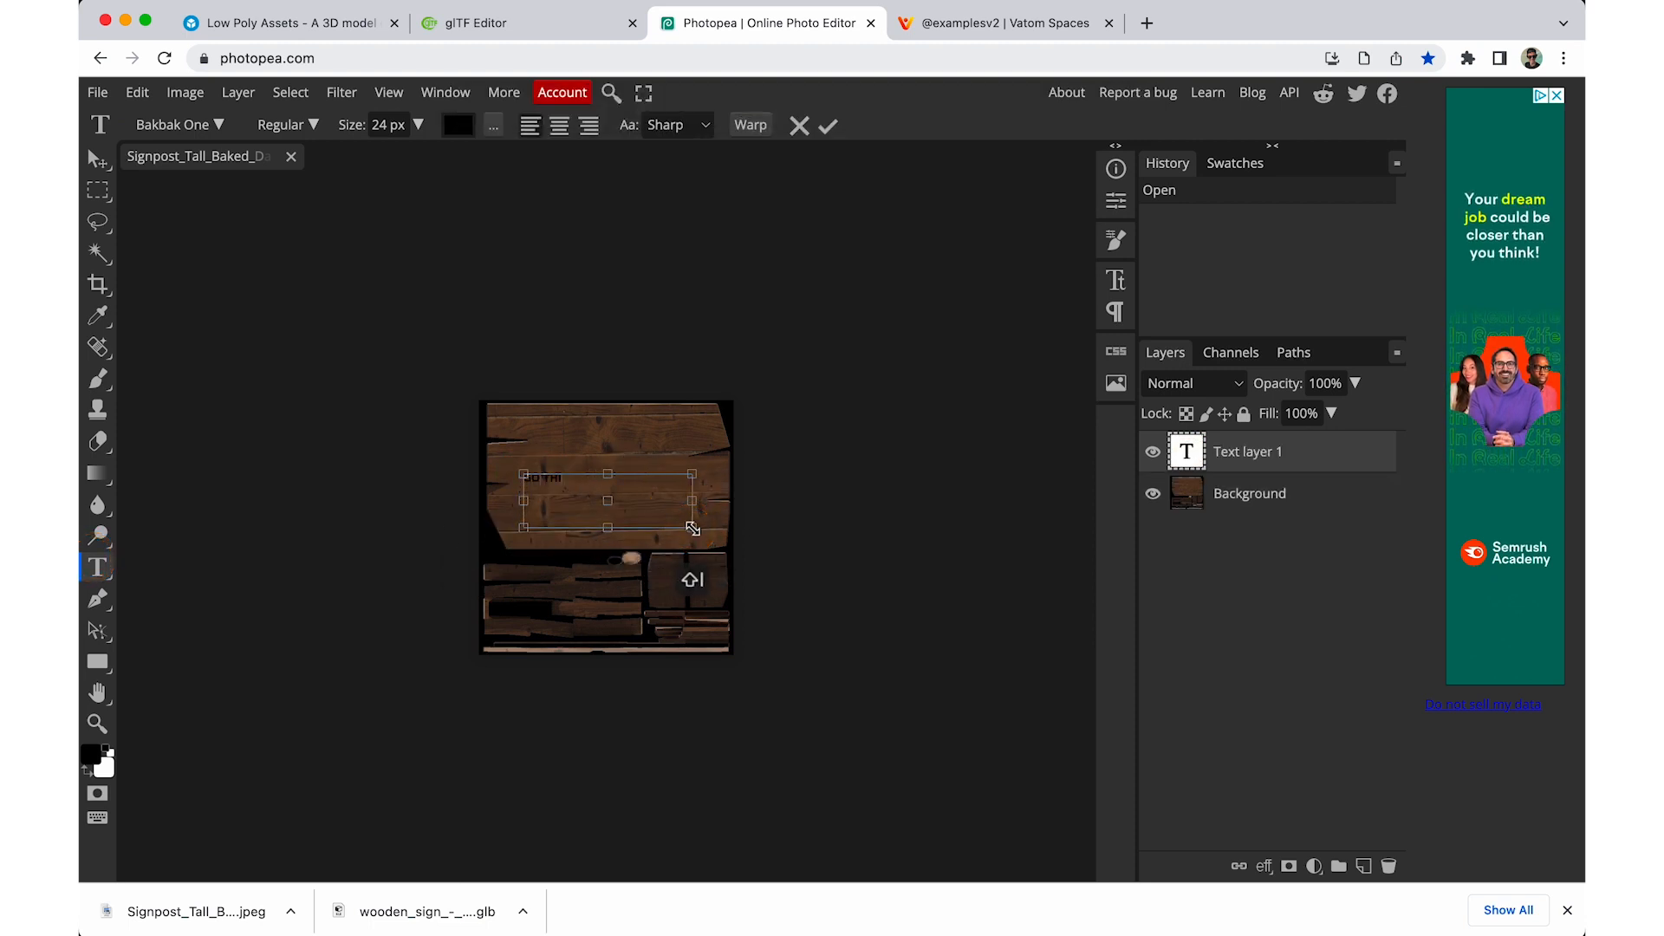
- Set the GO THIS WAY text's color to white and center-align it
left_click_drag(591, 476, 494, 480)
left_click_drag(601, 488, 525, 478)
left_click(458, 124)
left_click_drag(362, 328, 174, 219)
left_click(662, 288)
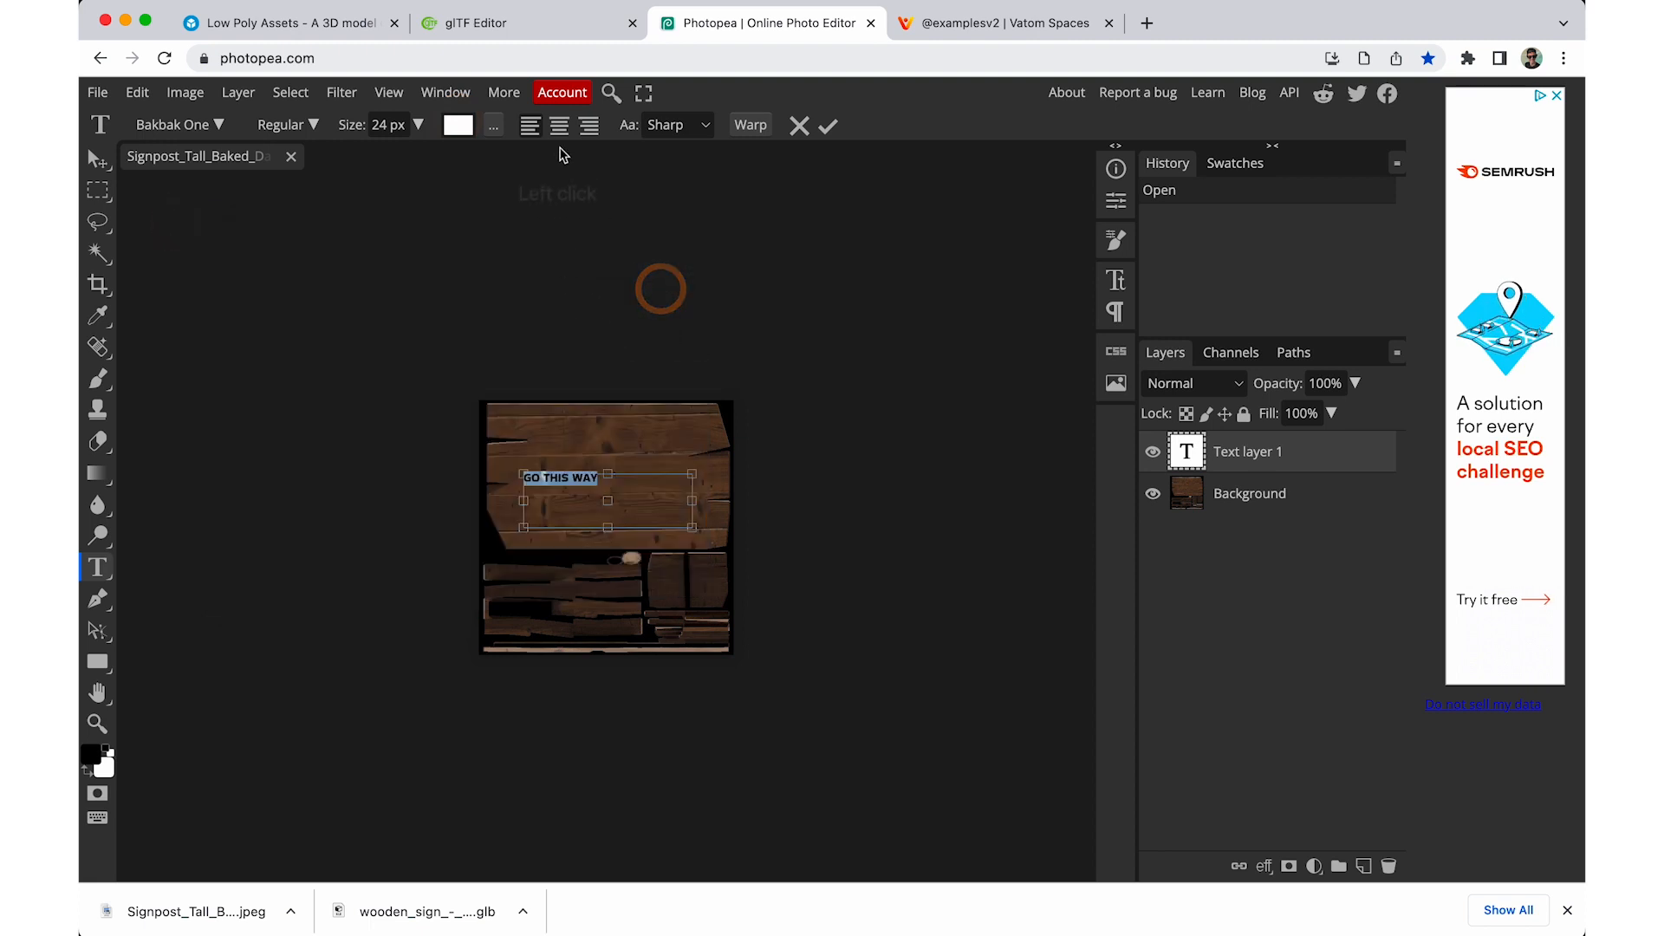
left_click(559, 126)
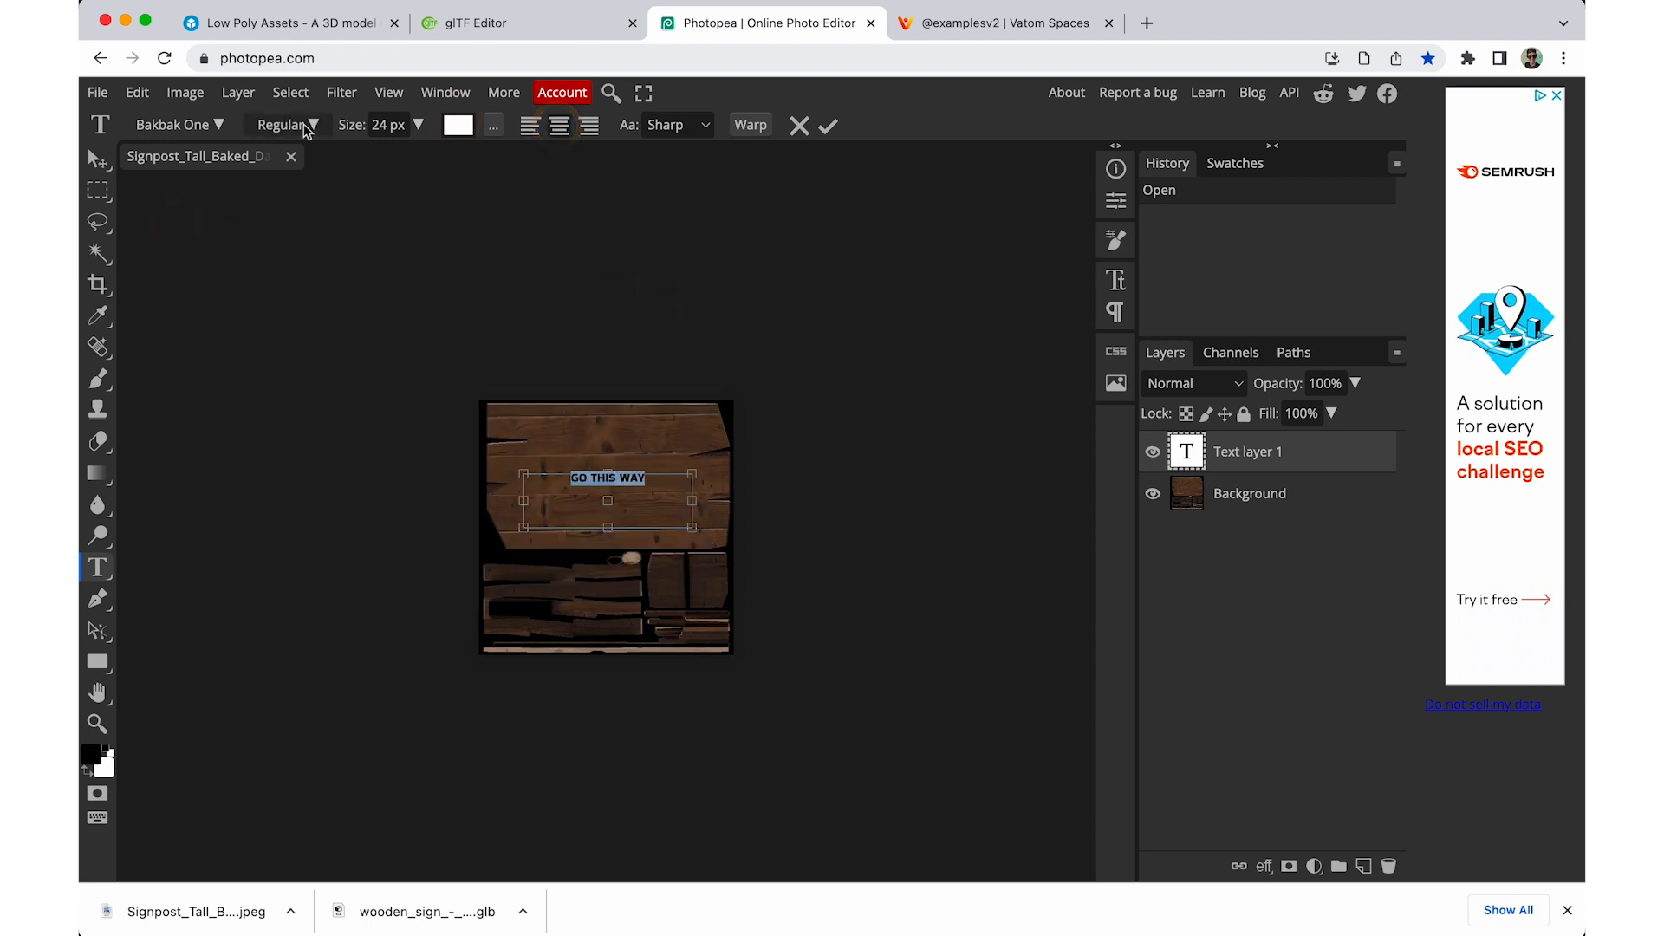
- Set the text size to 48 px and resize the text box to about 338 by 50 px
left_click(379, 126)
left_click(336, 130)
type("48")
key("Return")
left_click_drag(608, 527, 612, 501)
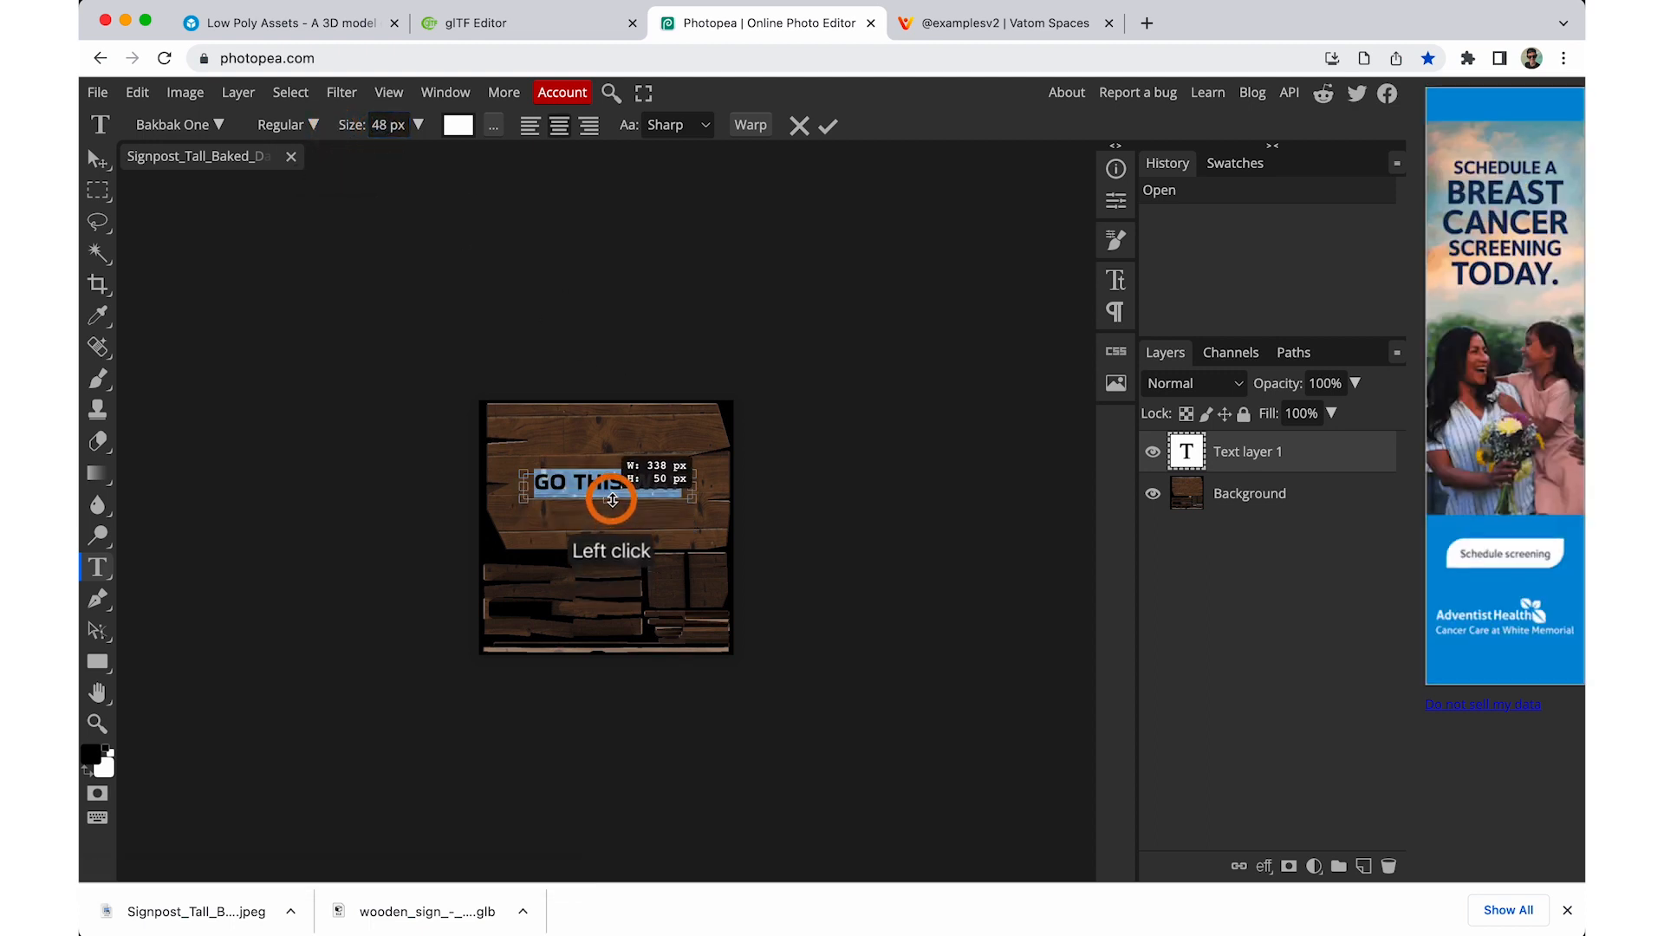
- Scale the GO THIS WAY text to about 138.5% and move it to about X 267 px, Y 225 px on the board
left_click(97, 161)
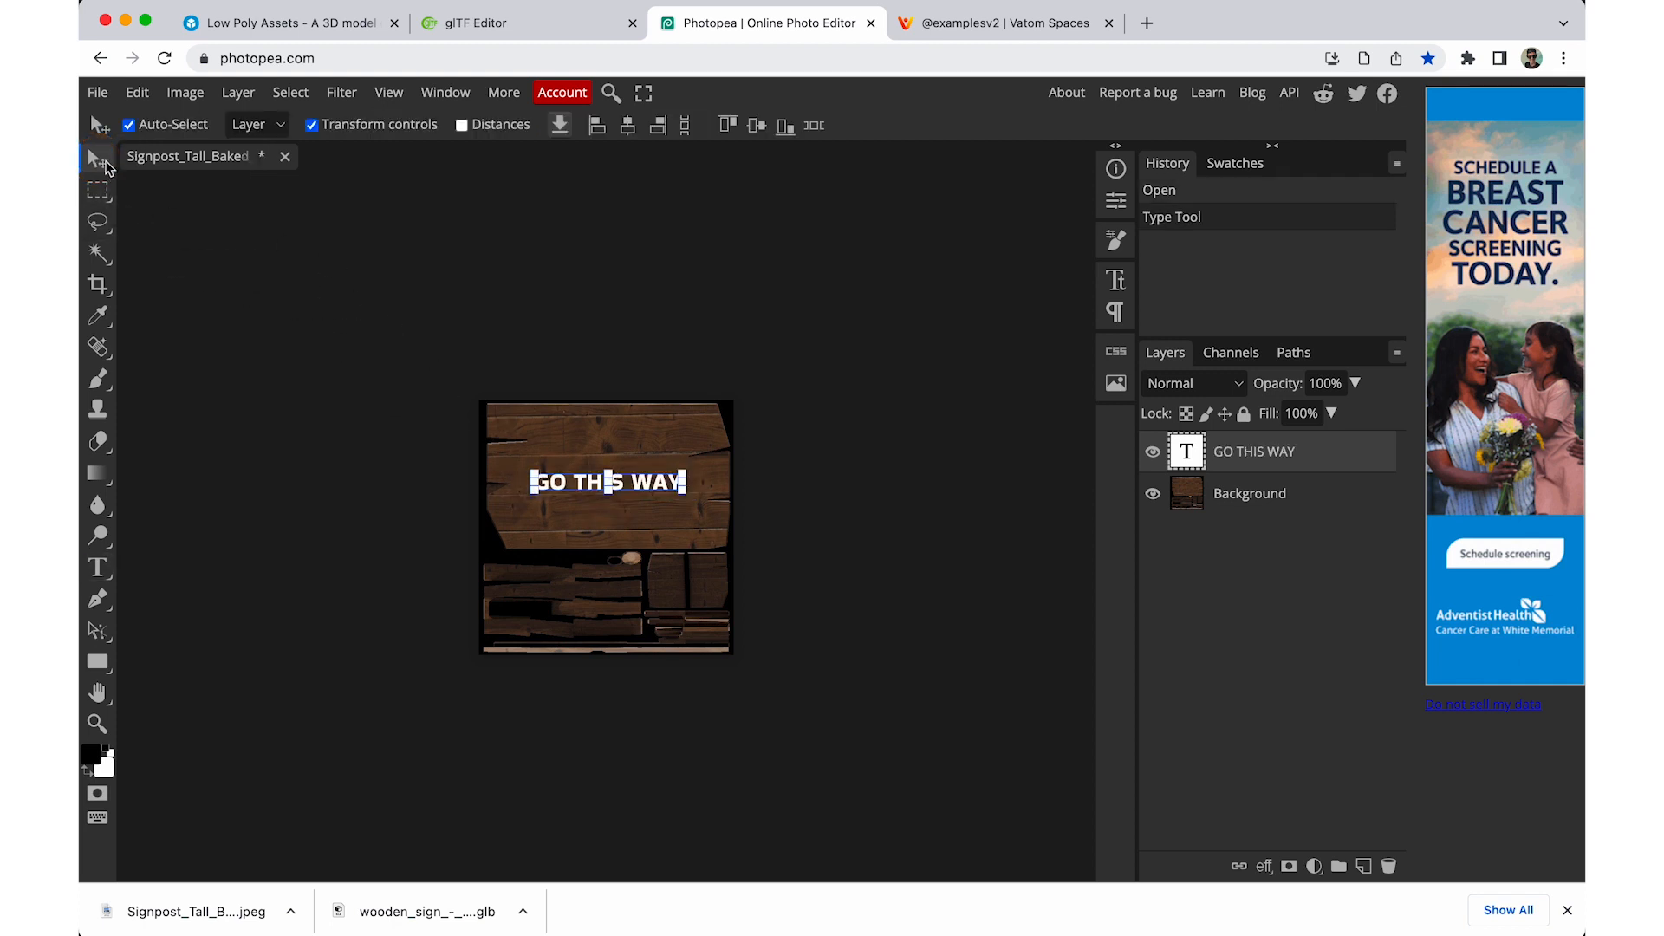
left_click(312, 126)
left_click(312, 126)
left_click_drag(686, 474, 739, 446)
left_click(676, 489)
left_click_drag(676, 490, 673, 512)
left_click(648, 415)
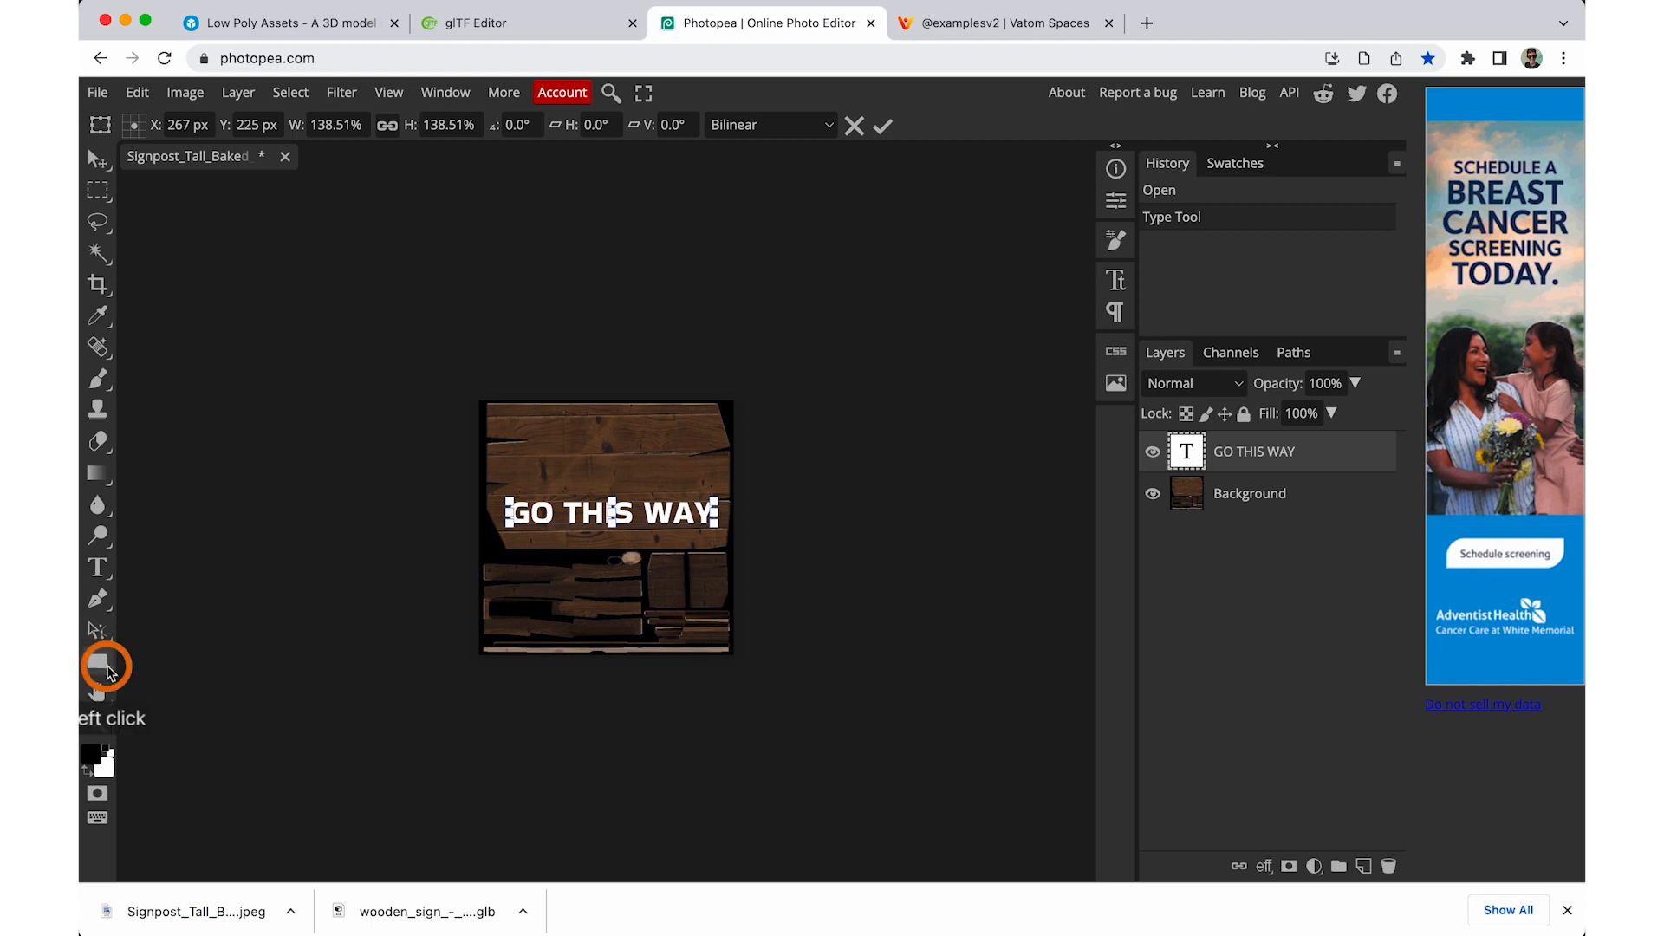
- Draw a long right-pointing arrow custom shape on the board above the text and fill it white
left_click(97, 662)
left_click(174, 790)
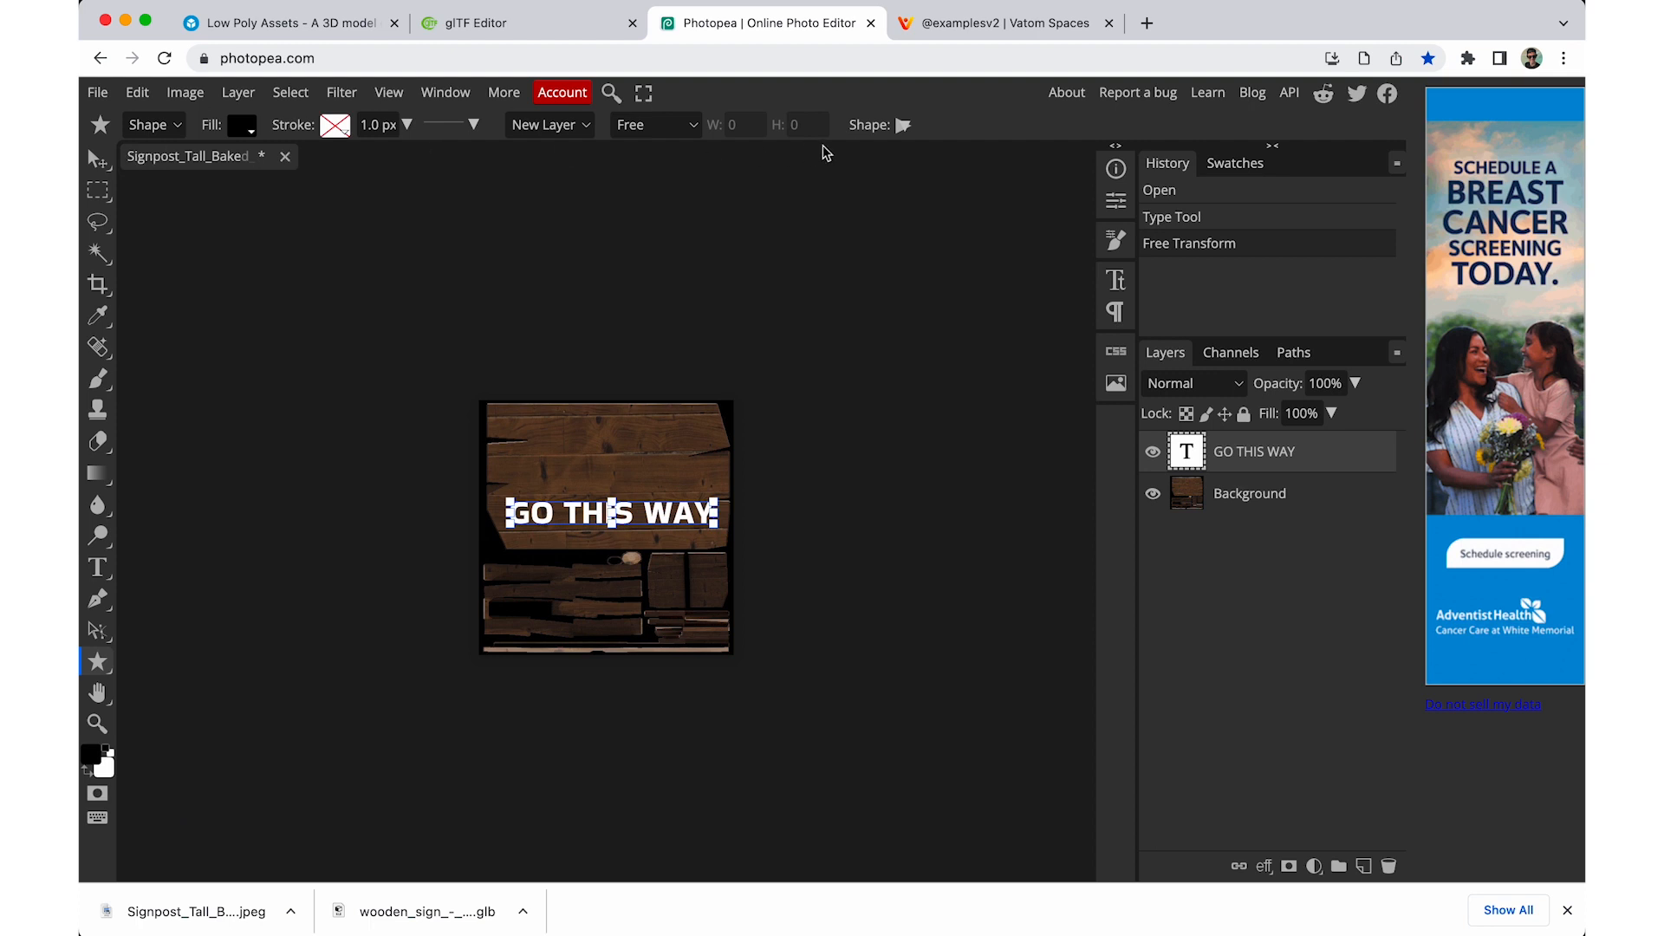
left_click(904, 126)
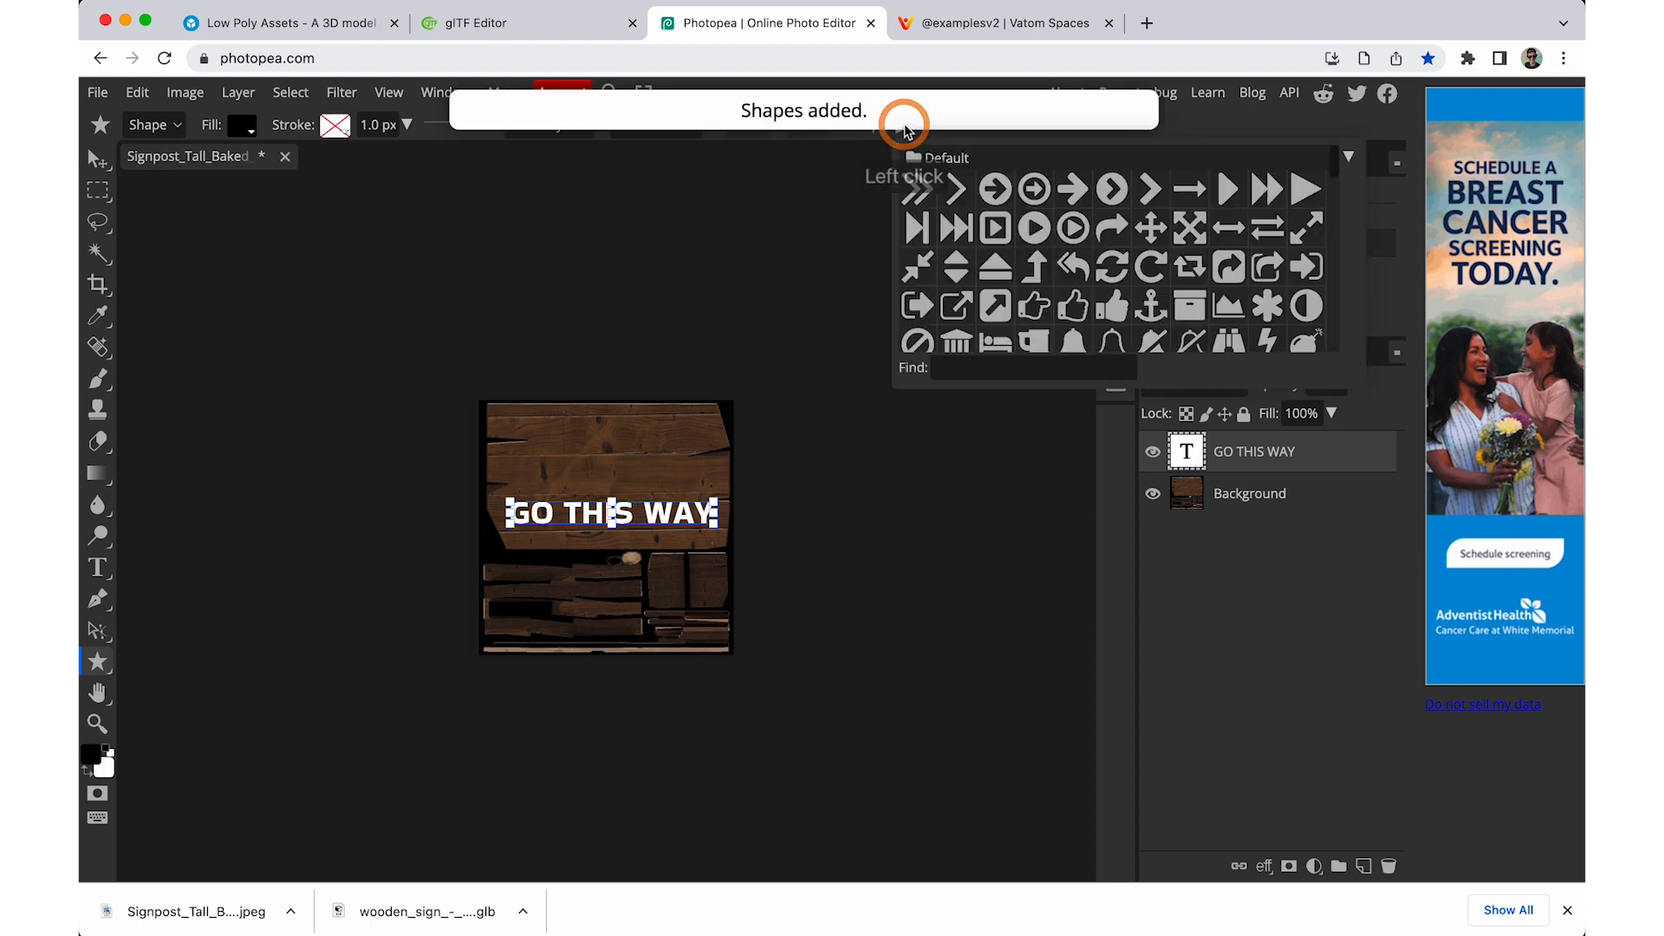
scroll(1179, 228, "down", 4)
scroll(1177, 231, "up", 4)
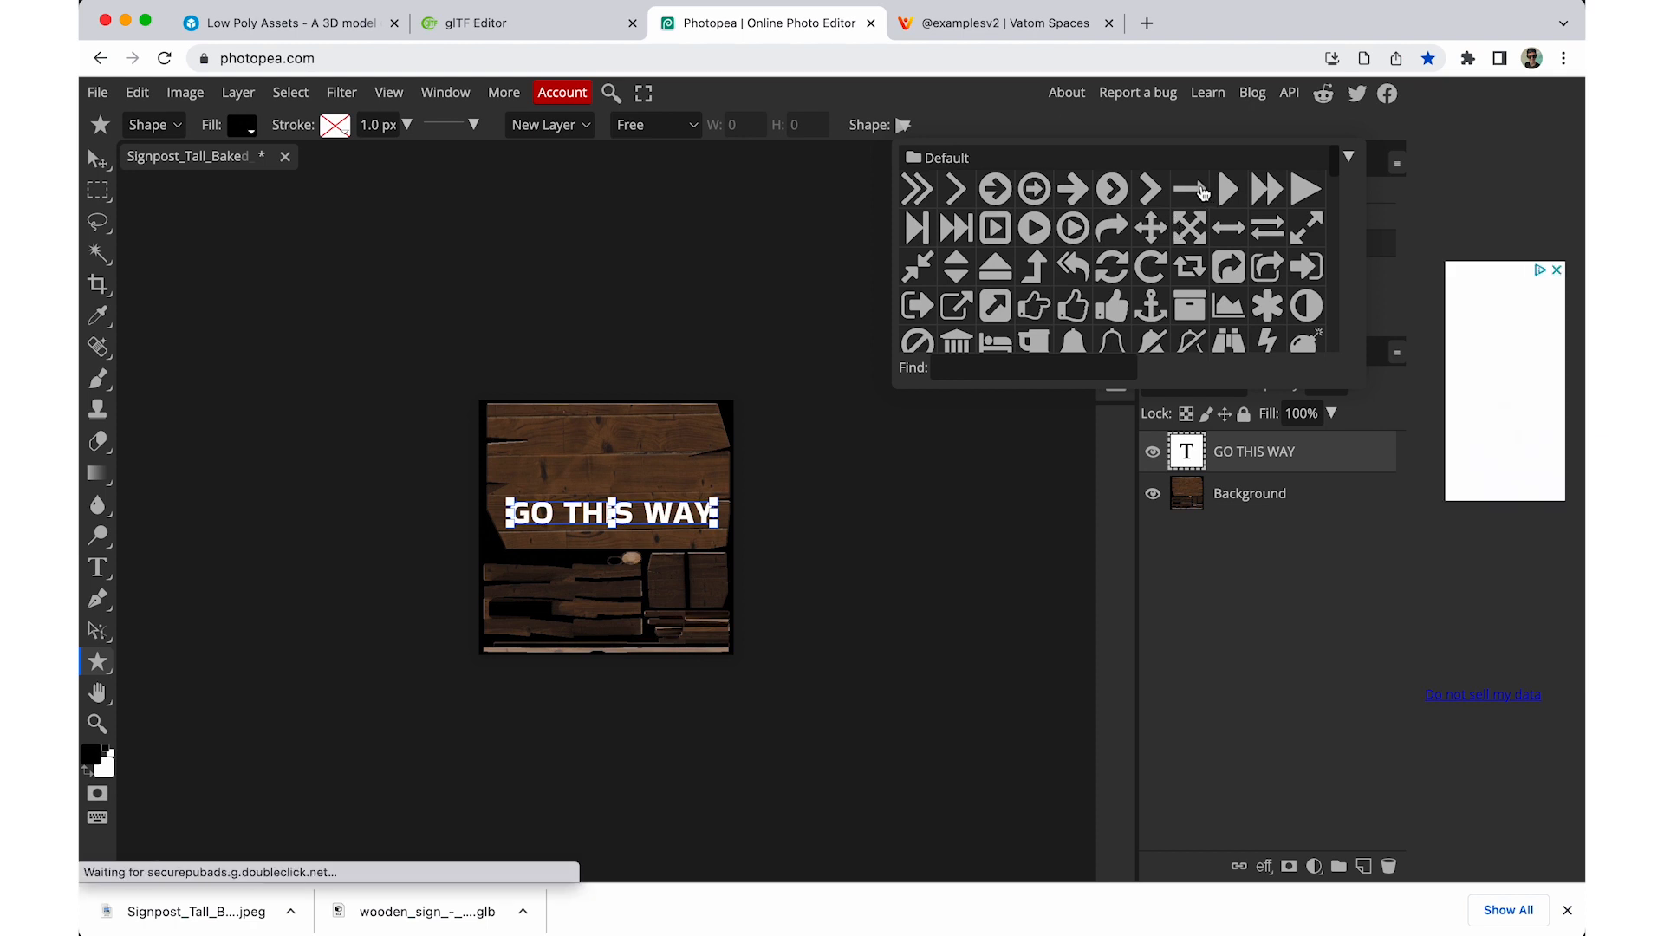
left_click(1195, 194)
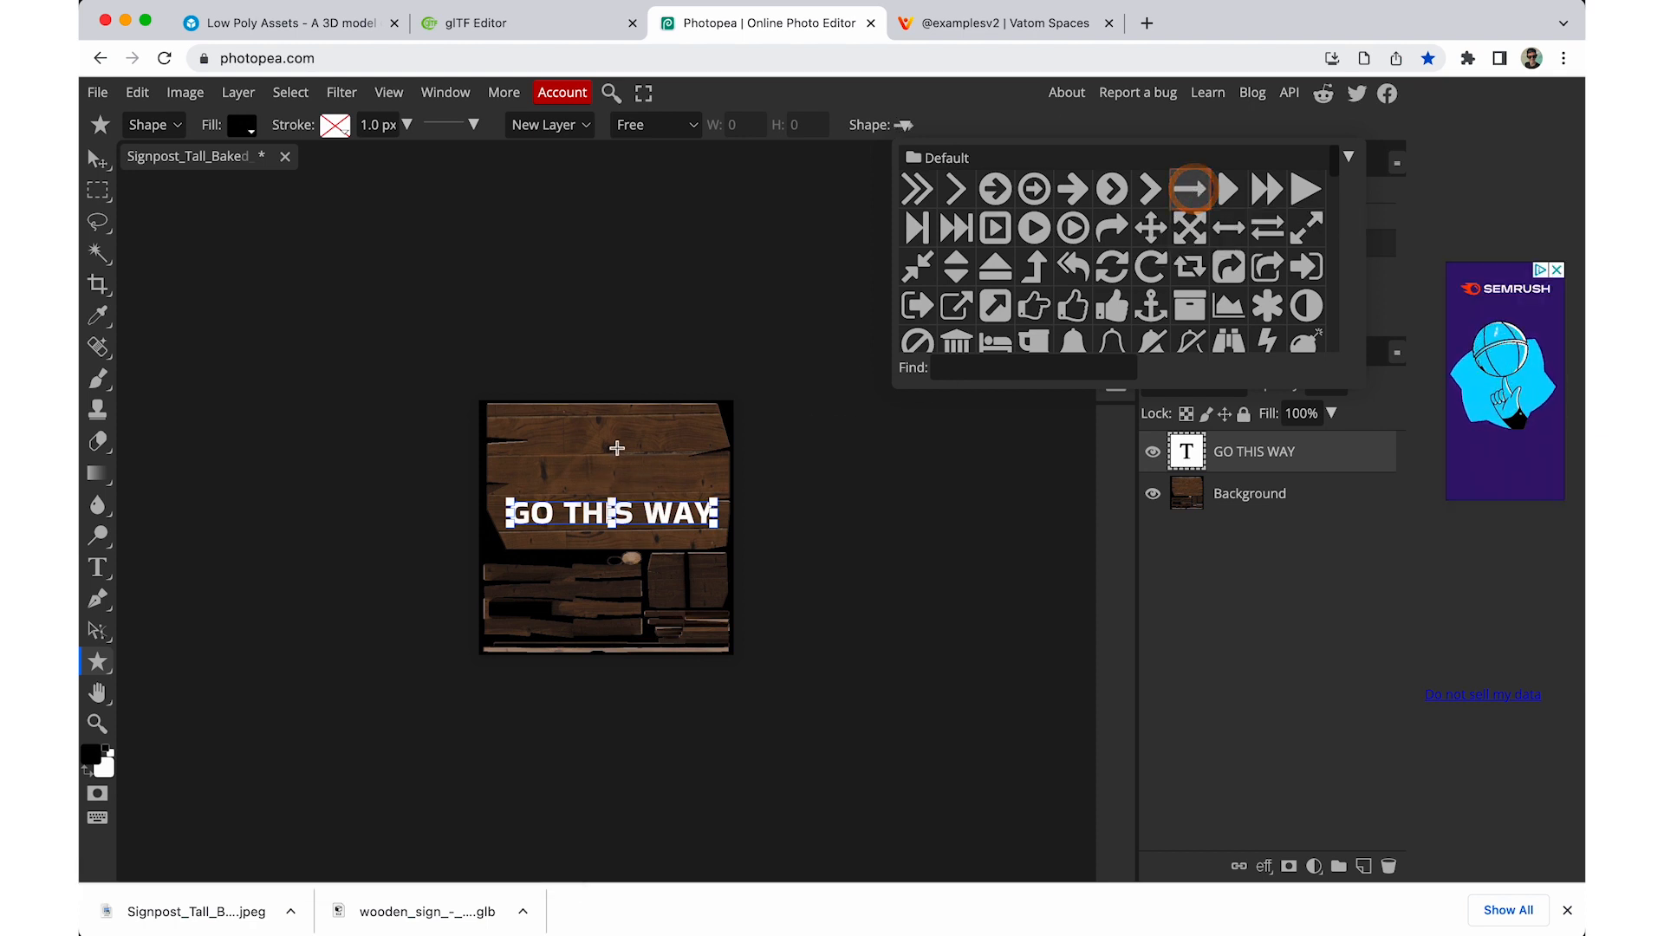
left_click(538, 434)
left_click_drag(538, 434, 633, 476)
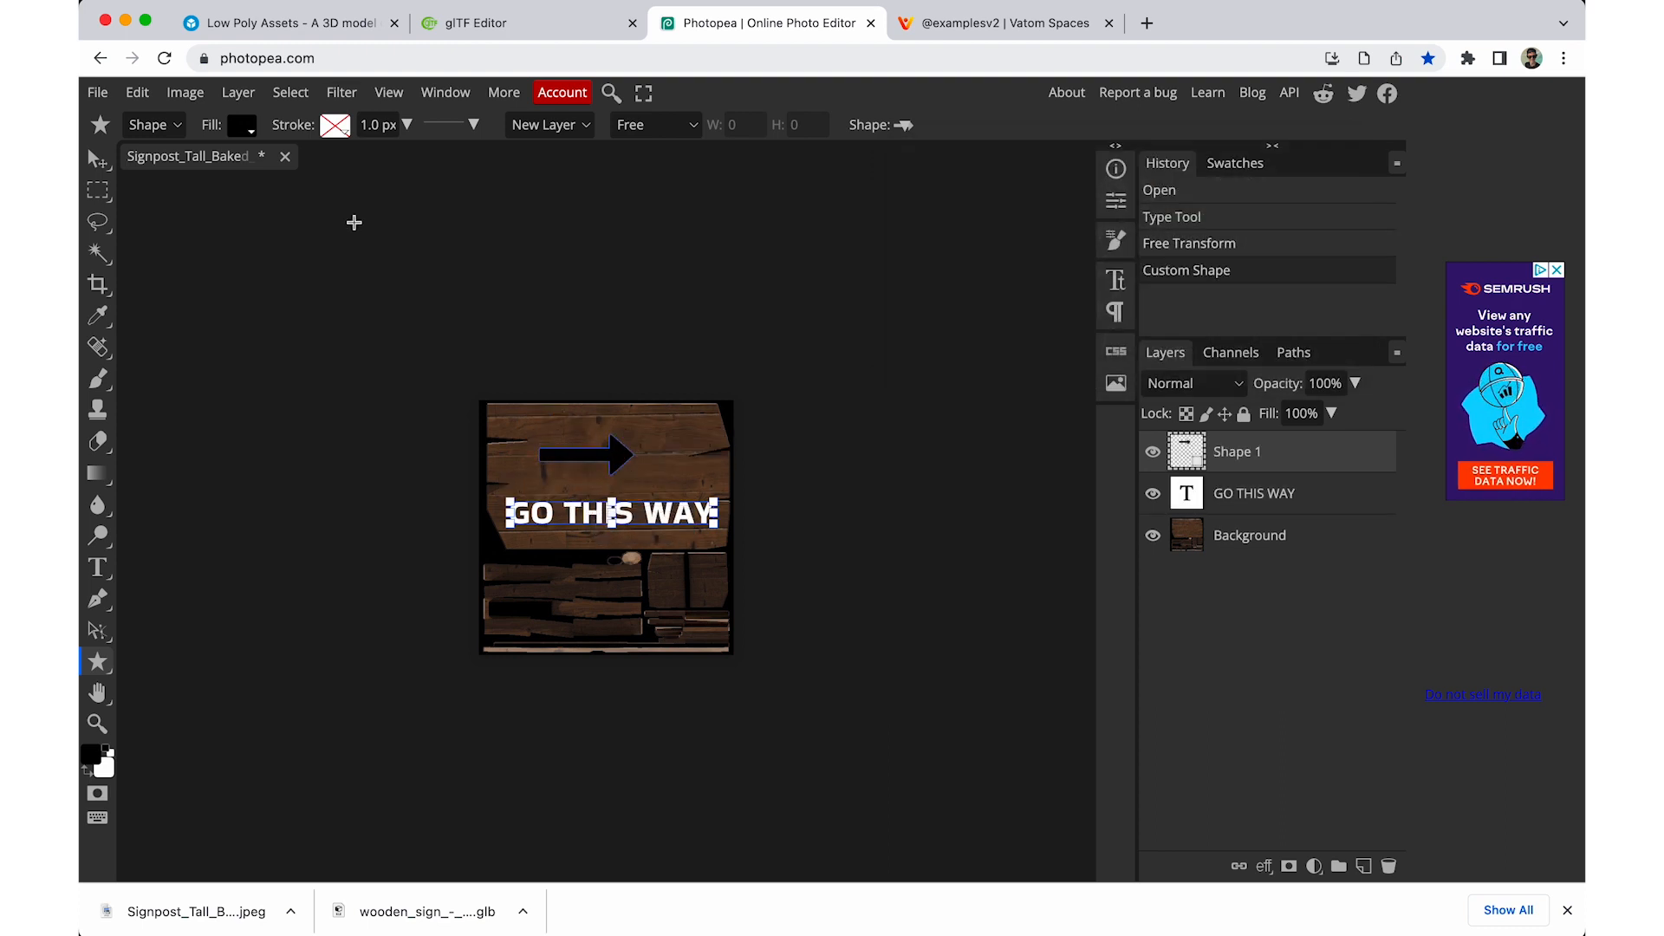
left_click(246, 128)
left_click(411, 236)
- Rotate the arrow to -180° and move it to about X 256 px, Y 119 px, above the text
left_click(98, 161)
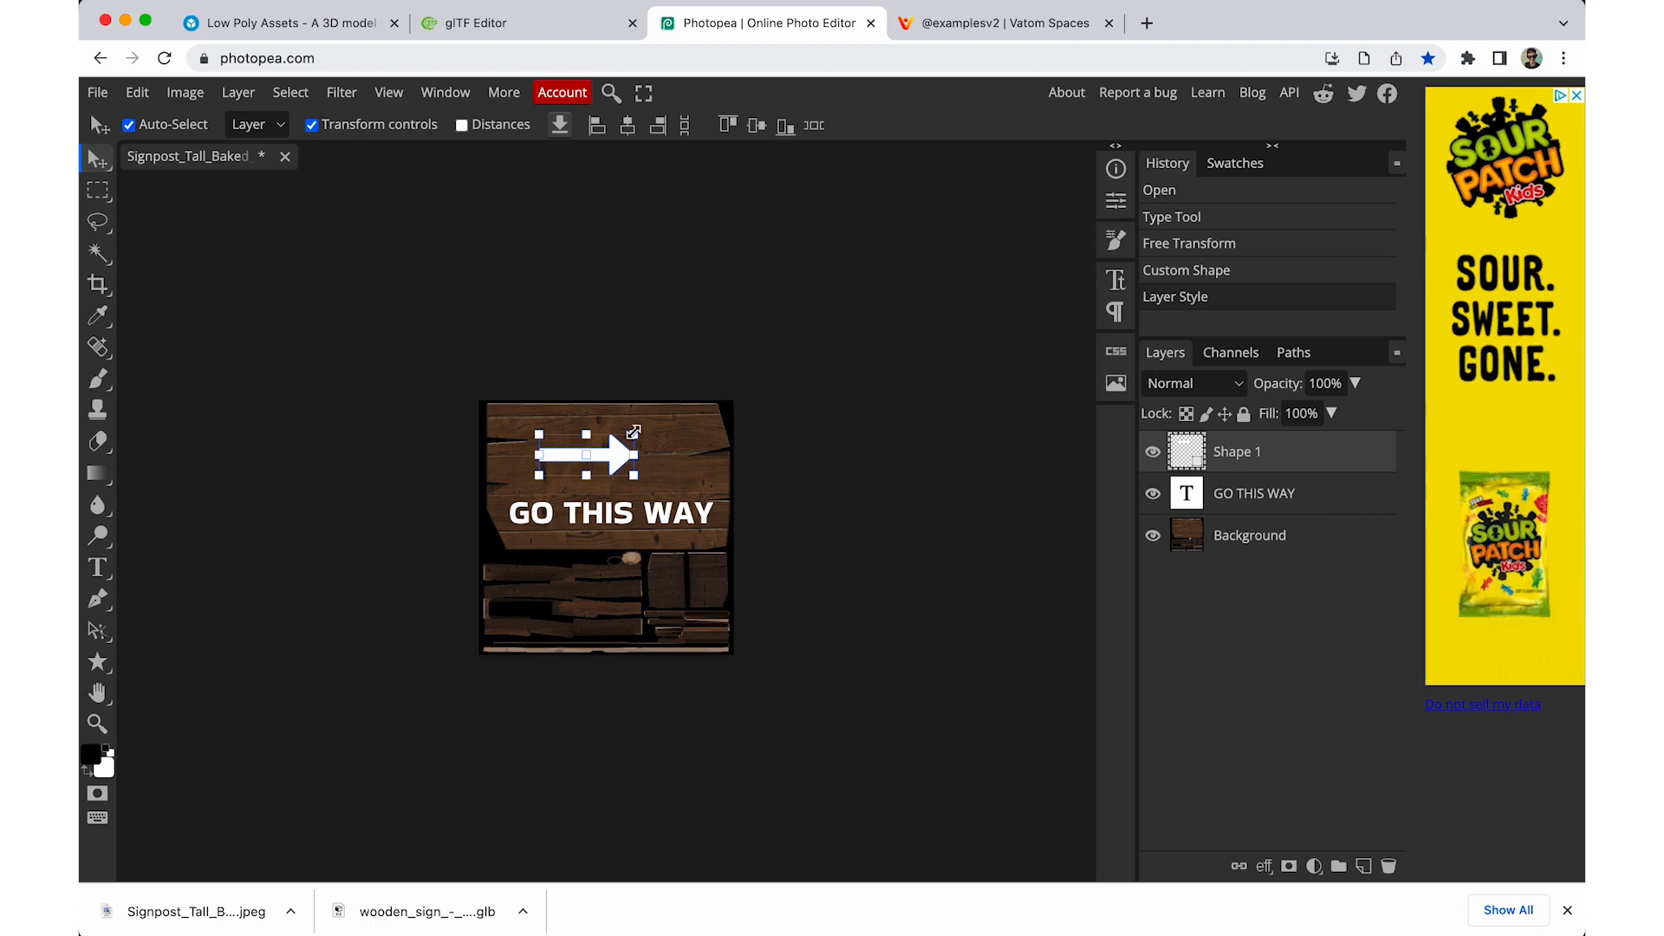
left_click_drag(644, 423, 506, 502)
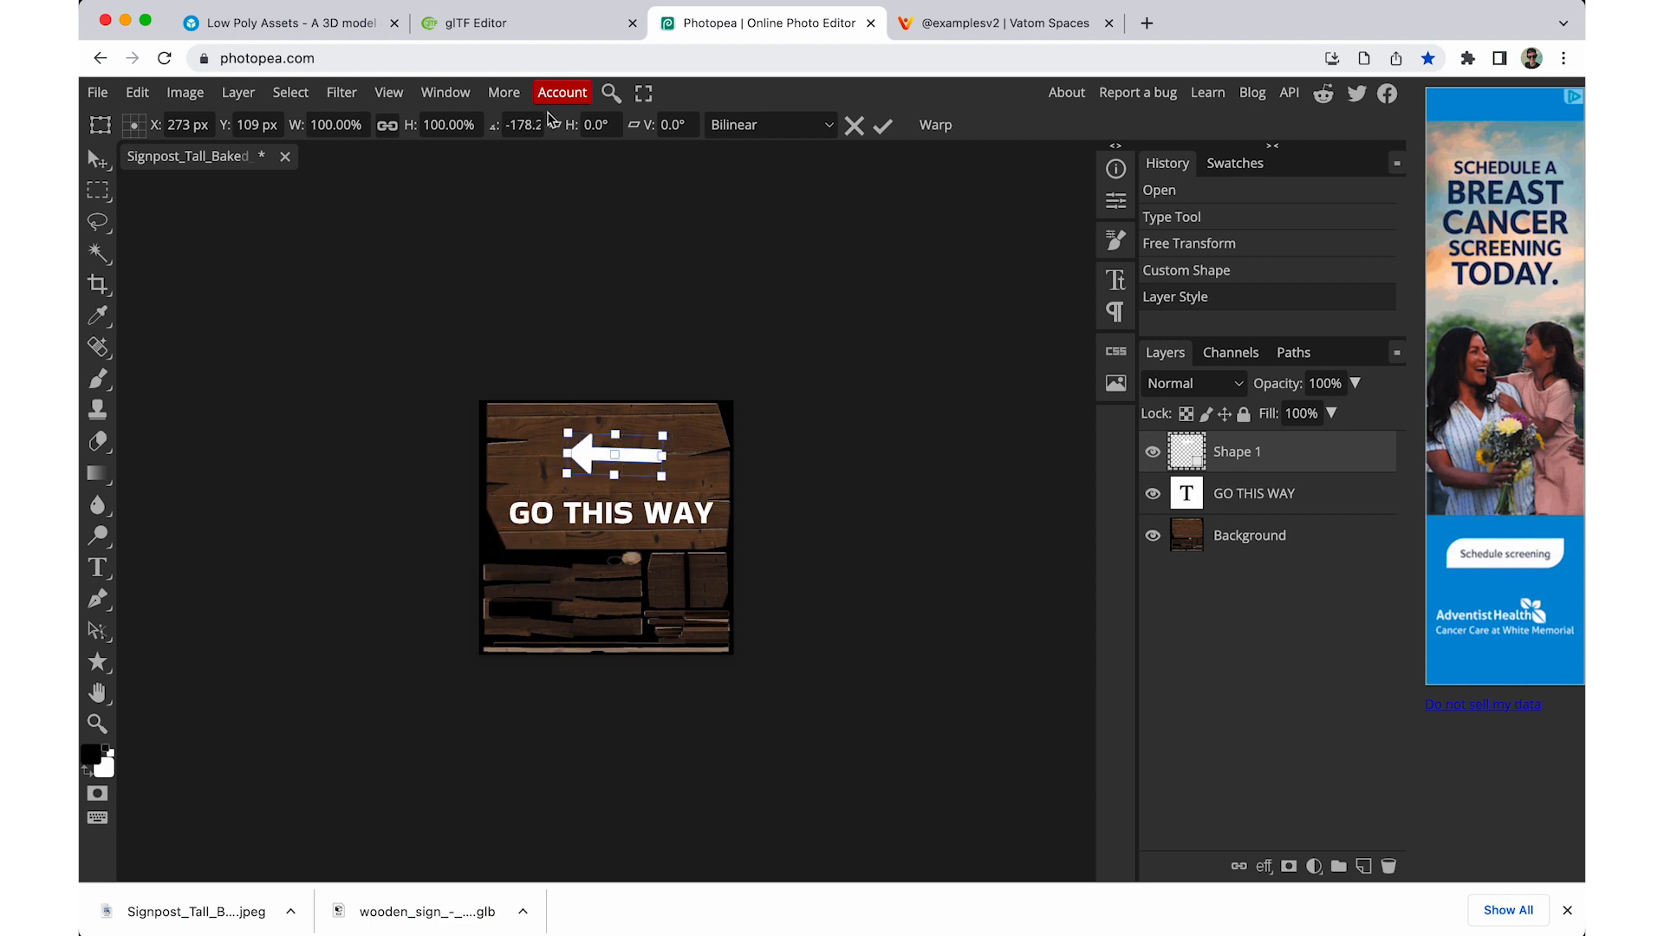
left_click(511, 125)
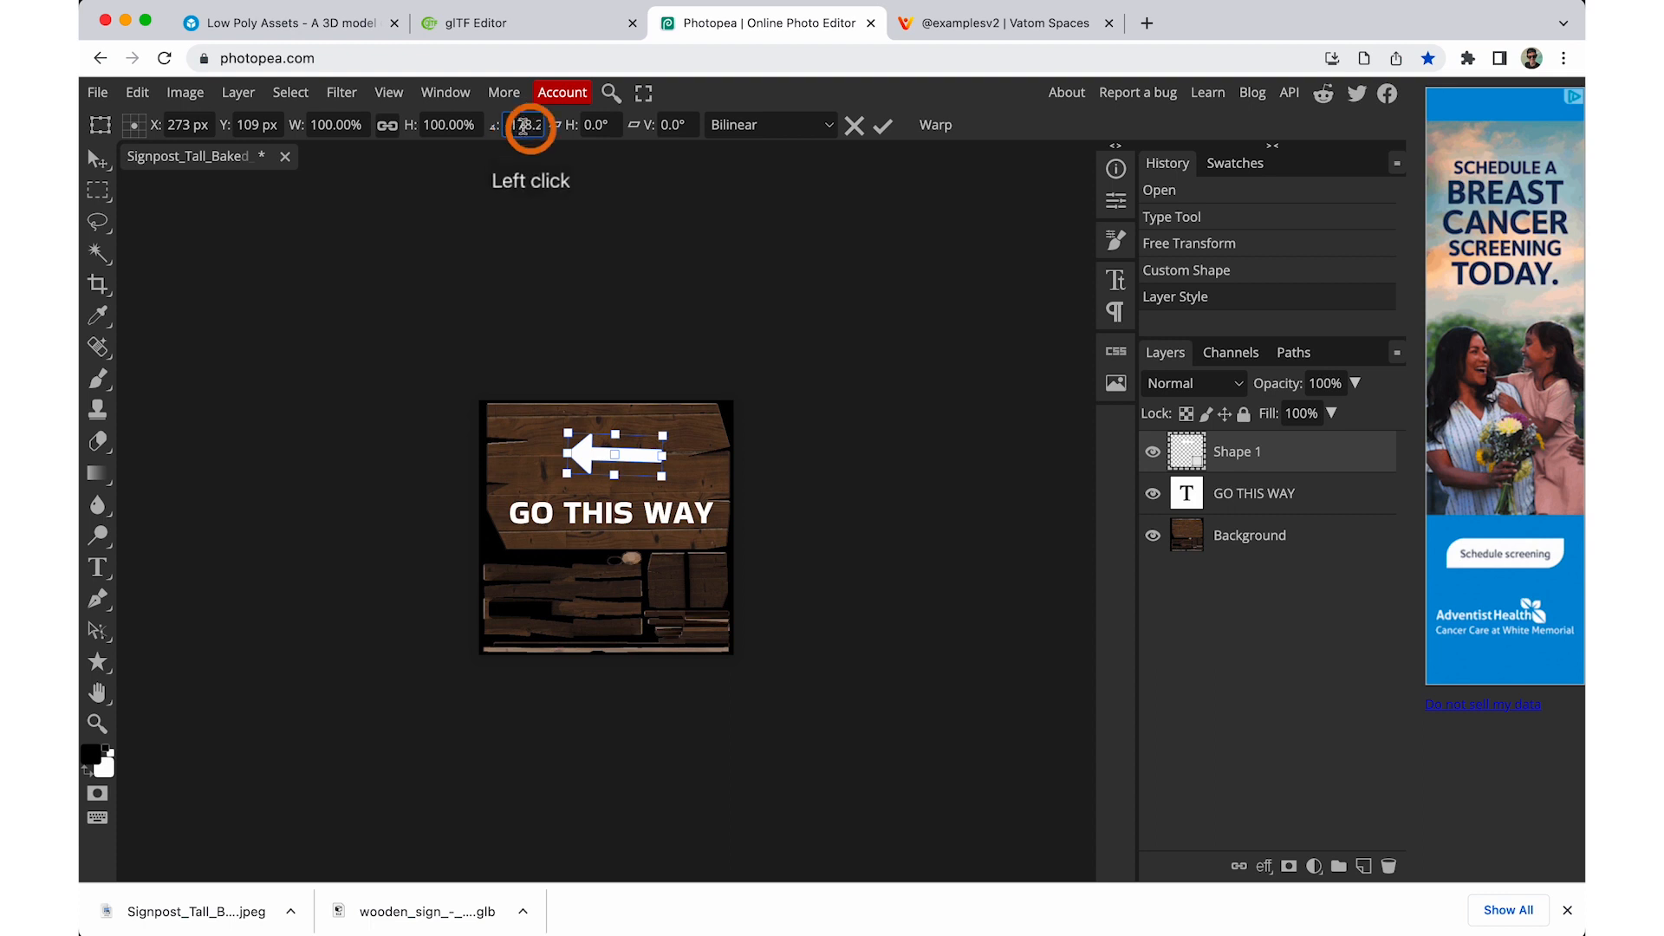
type("-")
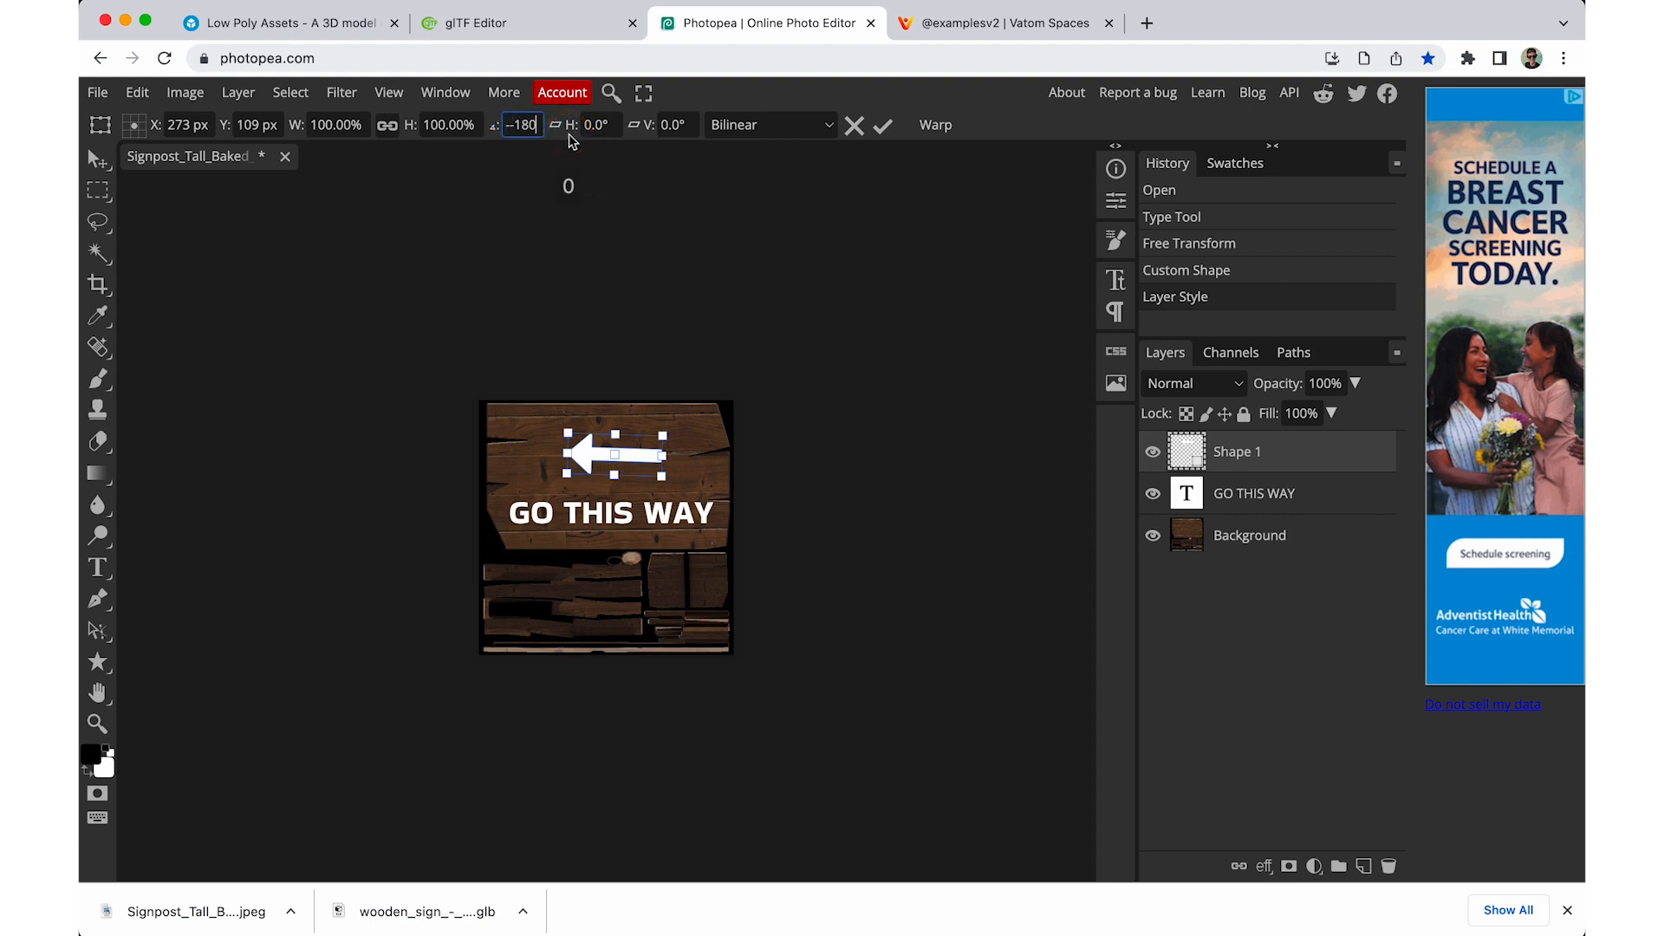
type("180")
key("Return")
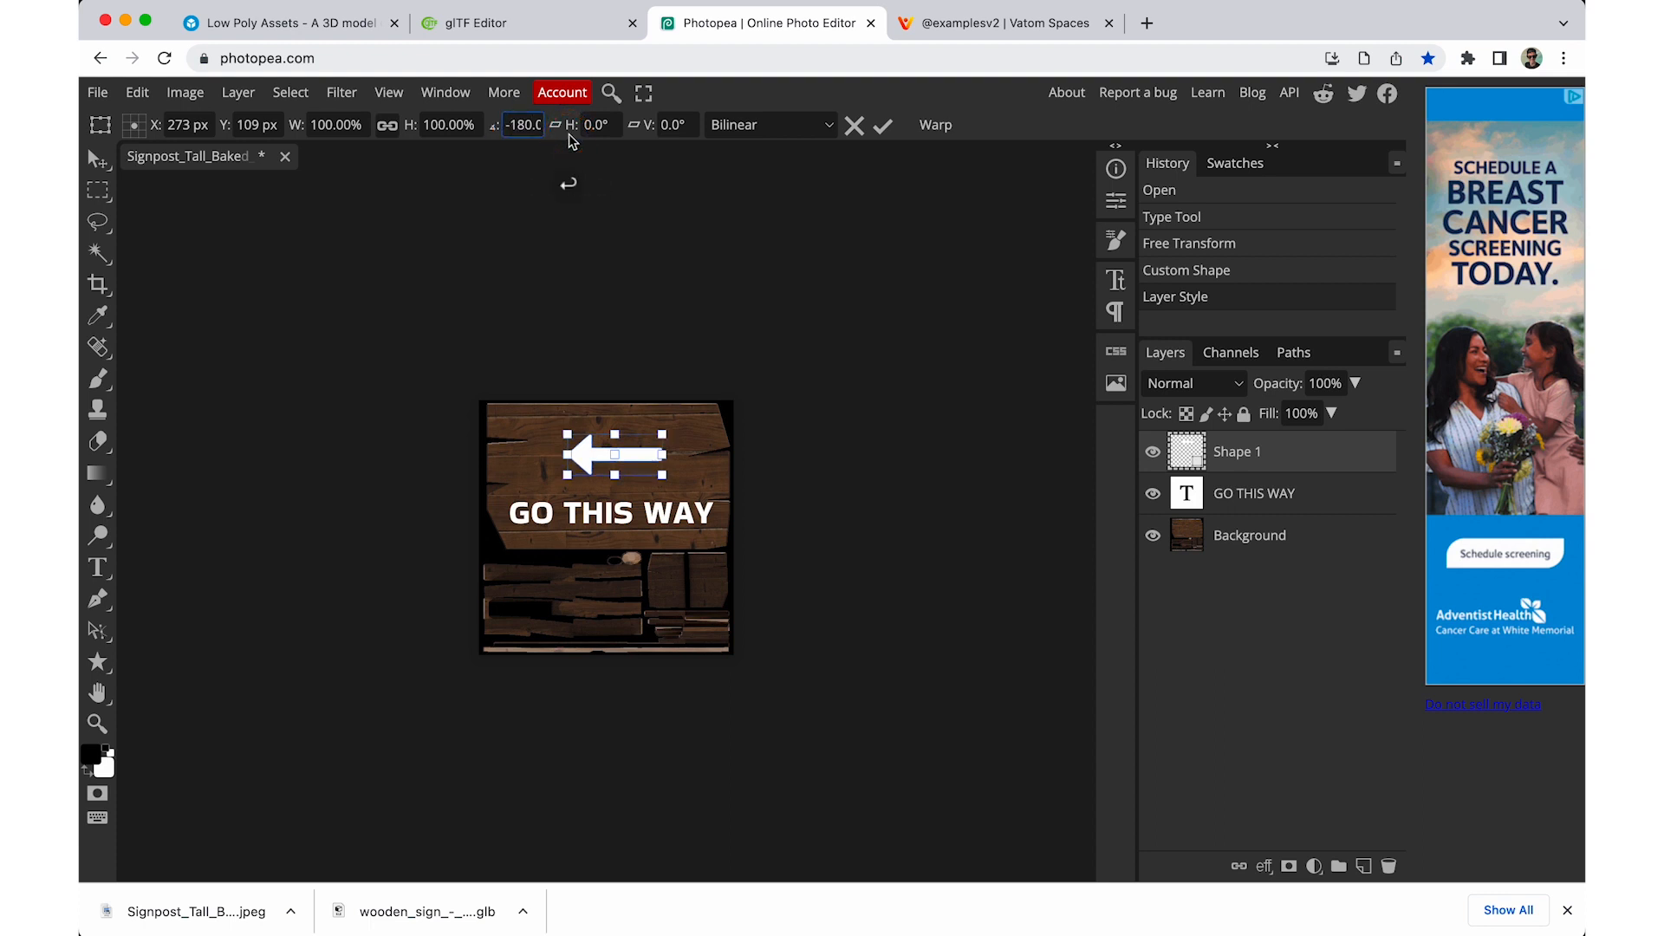
left_click_drag(639, 452, 631, 457)
left_click(675, 335)
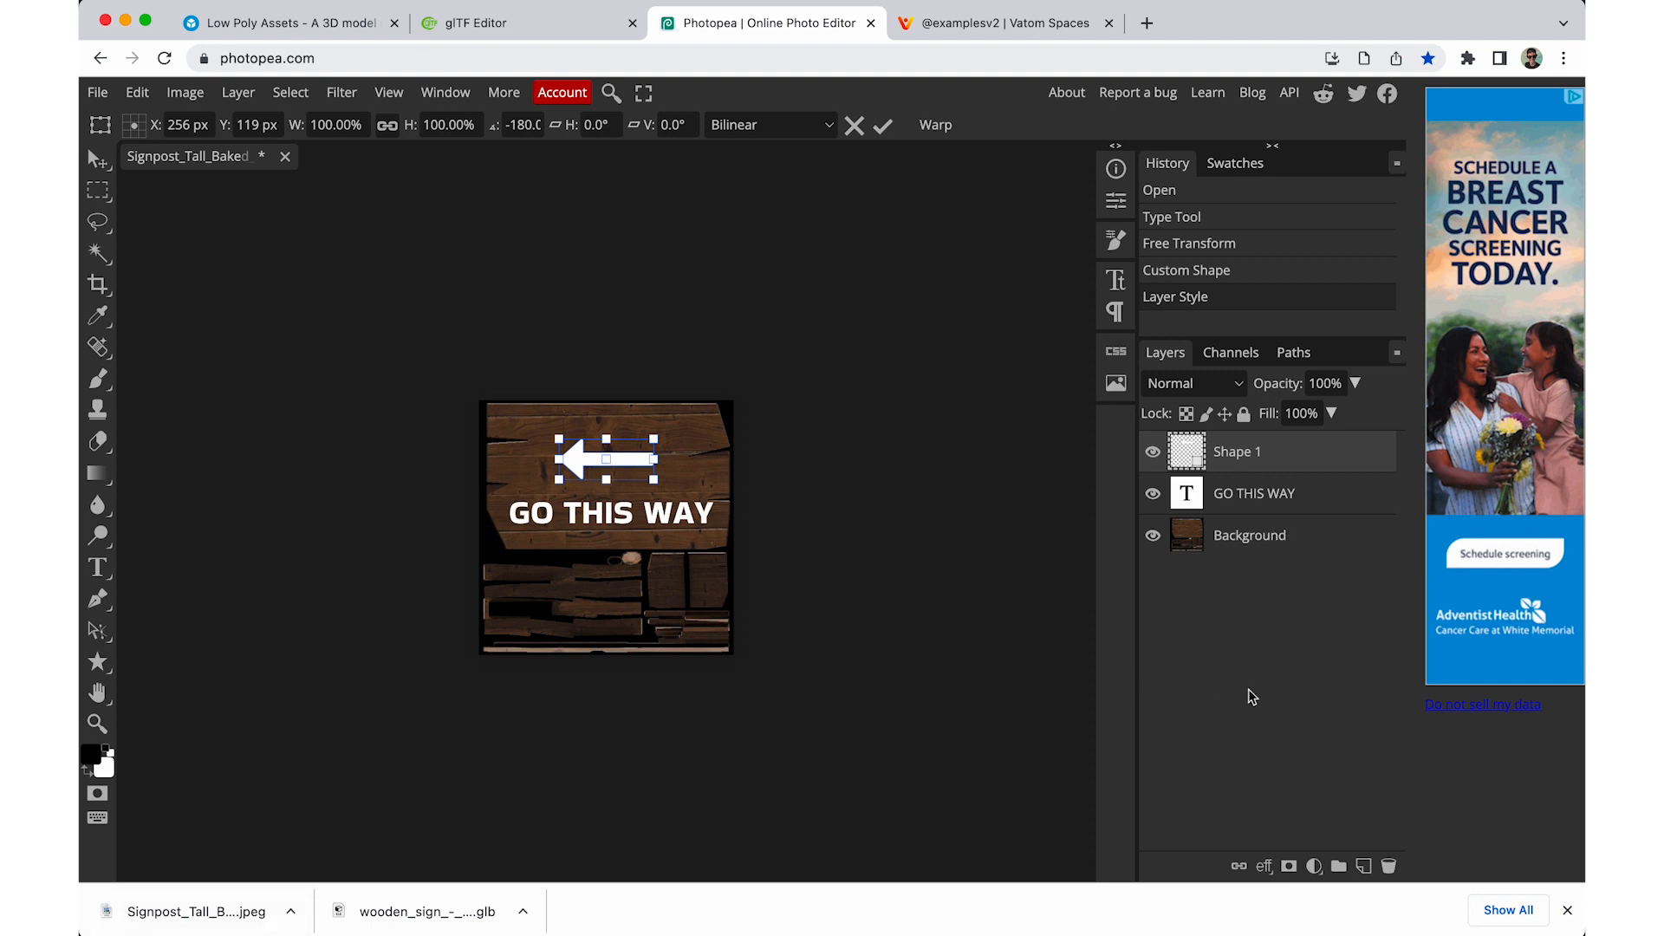
- Flatten the image and save the changes to Signpost_Tall_Baked_Dark_base (1).jpeg
right_click(1270, 537)
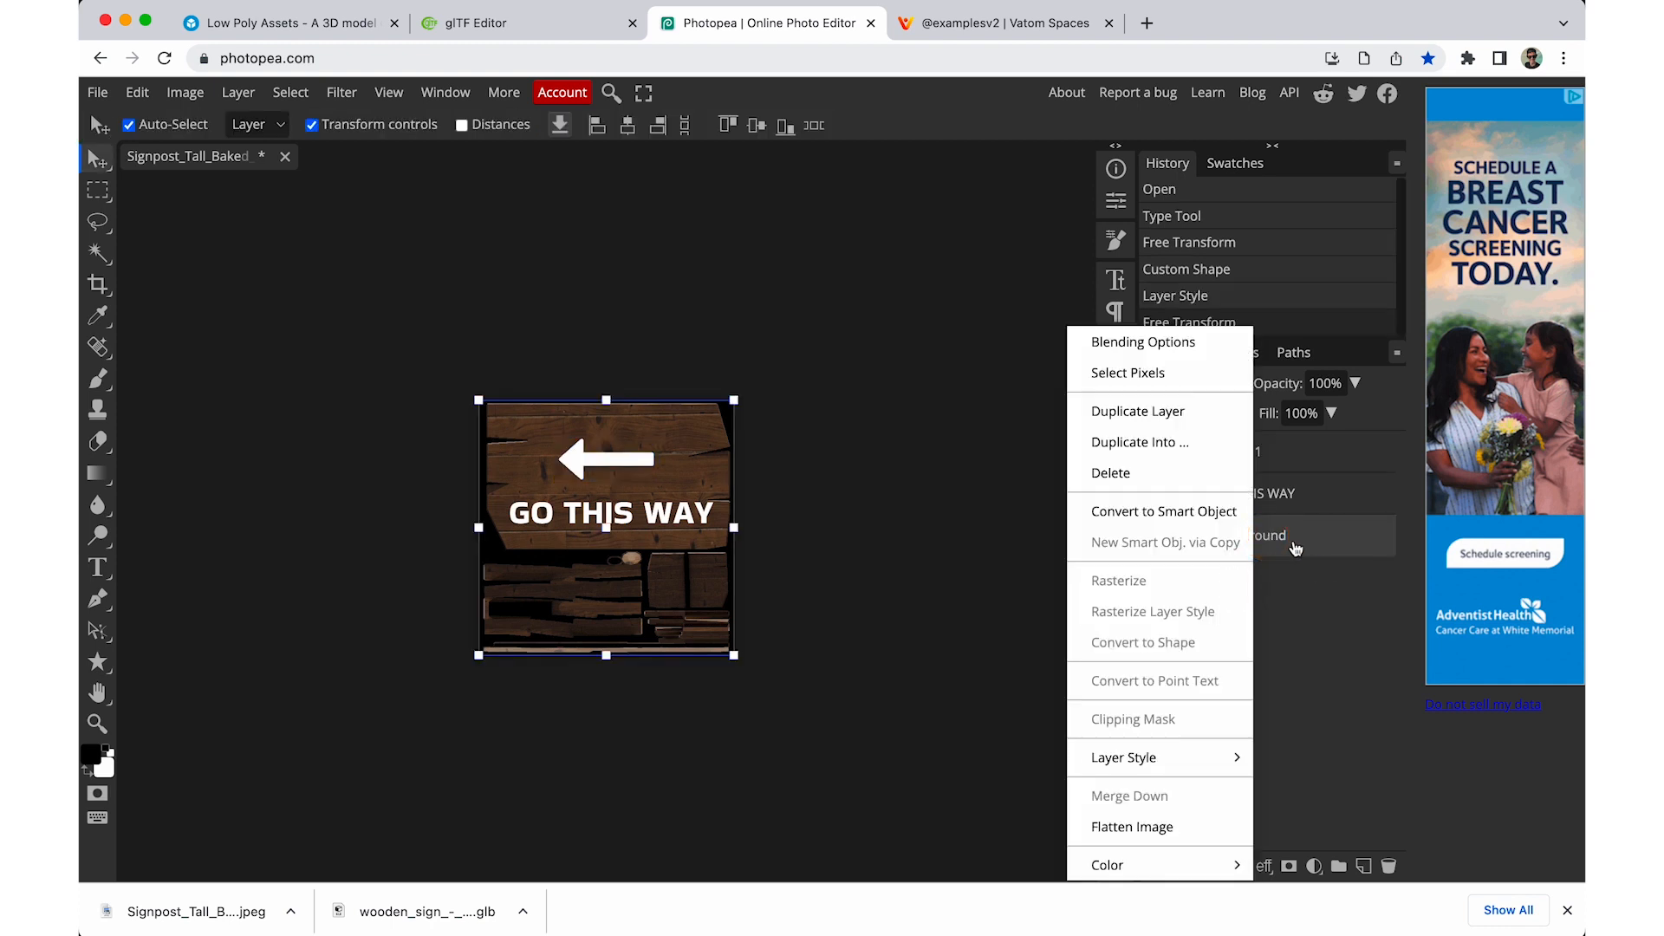
left_click(1127, 832)
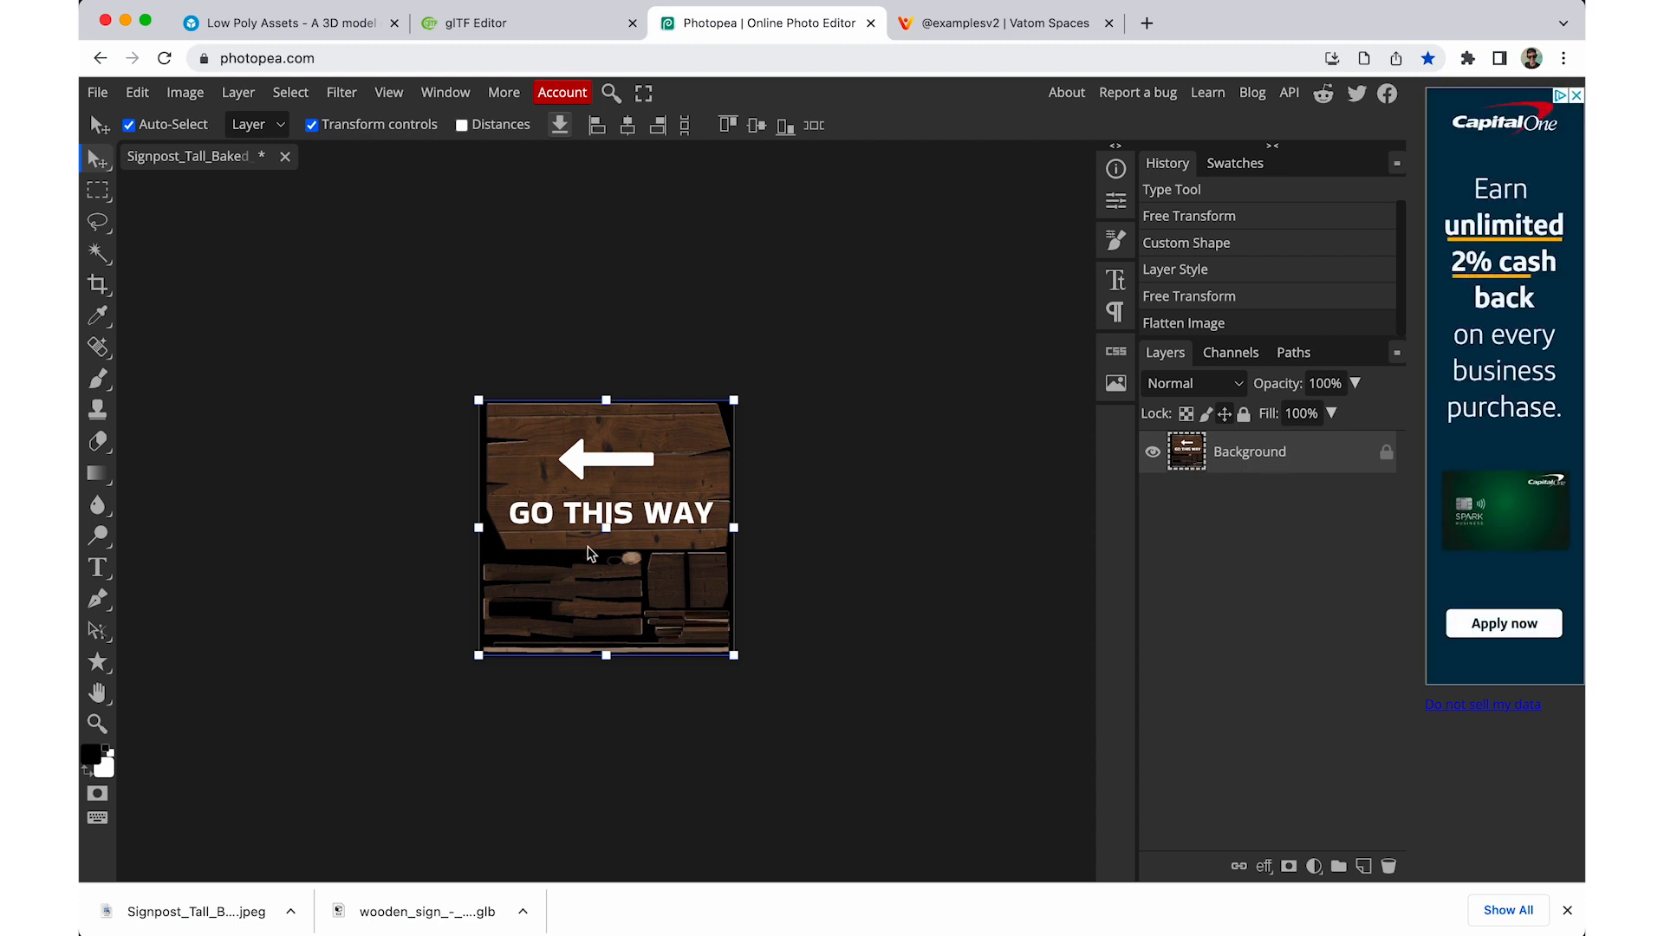
left_click(97, 90)
left_click(141, 288)
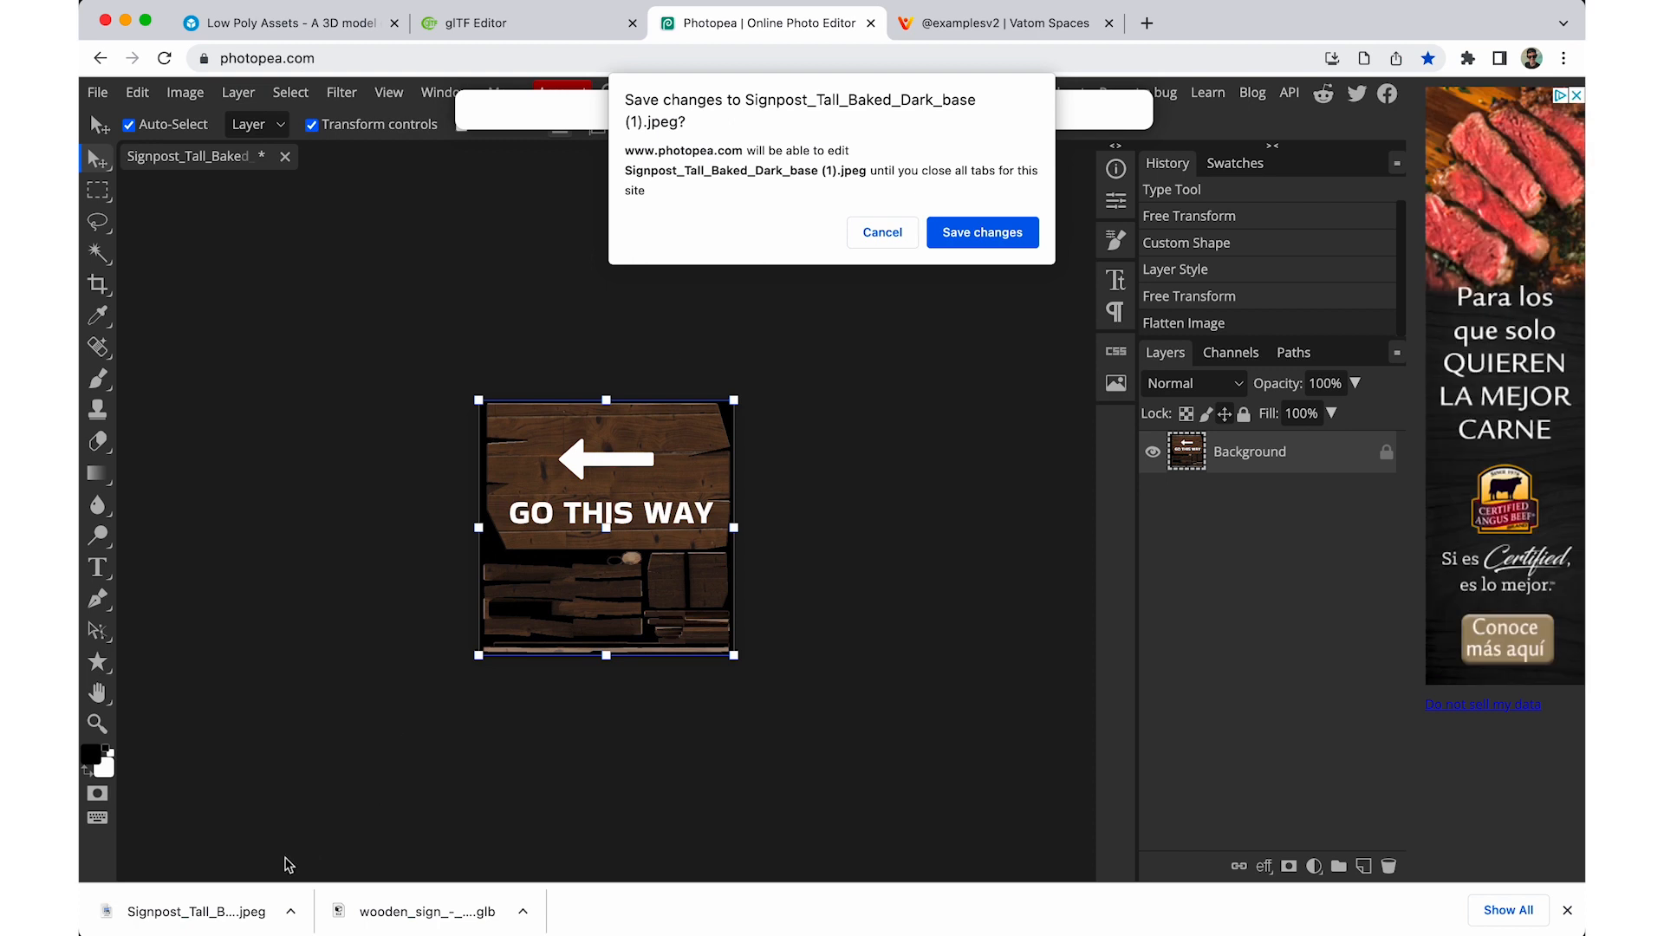
left_click(968, 234)
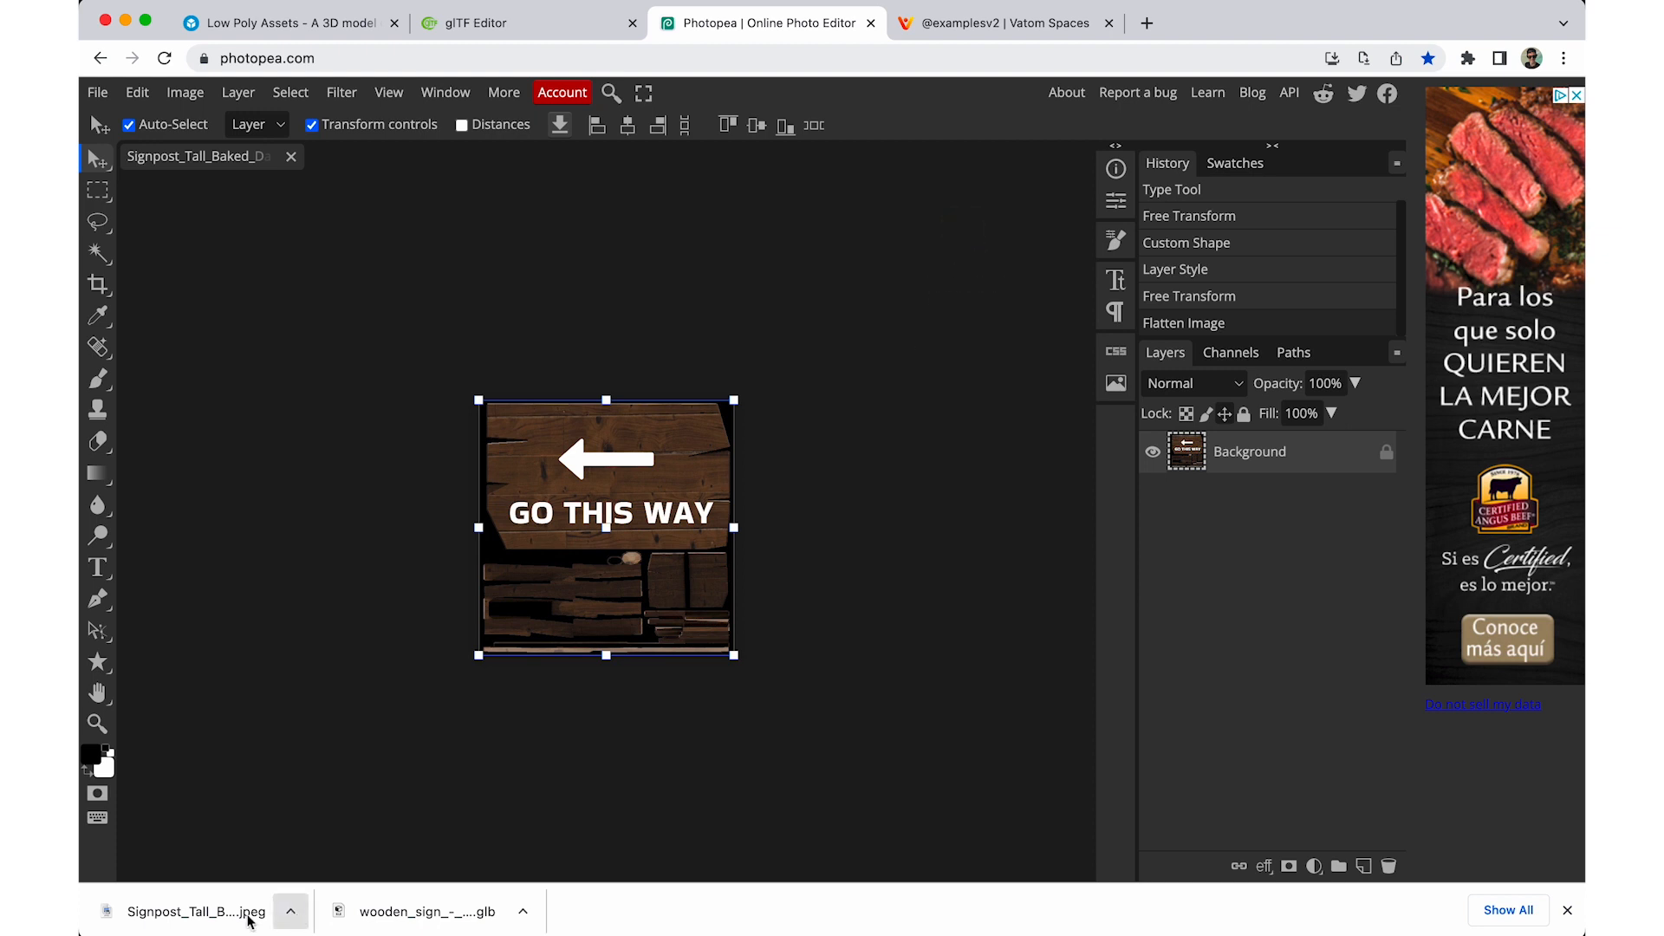
- Switch to glTF Editor and replace the signpost material's base texture with Signpost_Tall_Baked_Dark_base (1).jpeg from the Downloads folder
left_click(508, 26)
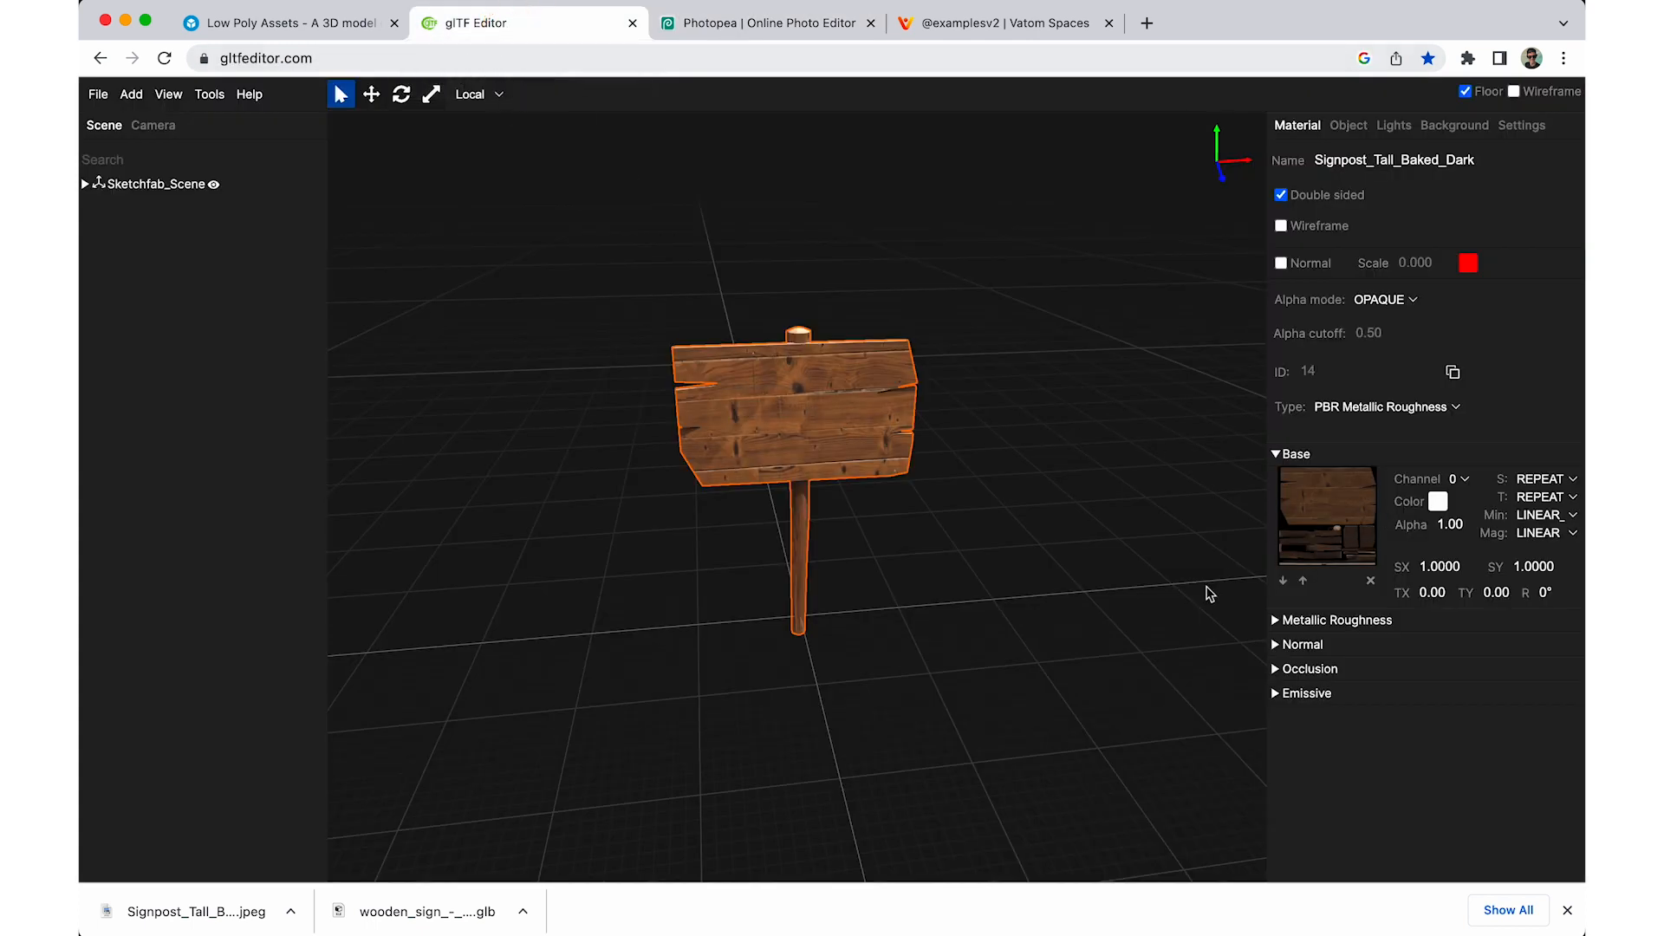
left_click(1302, 582)
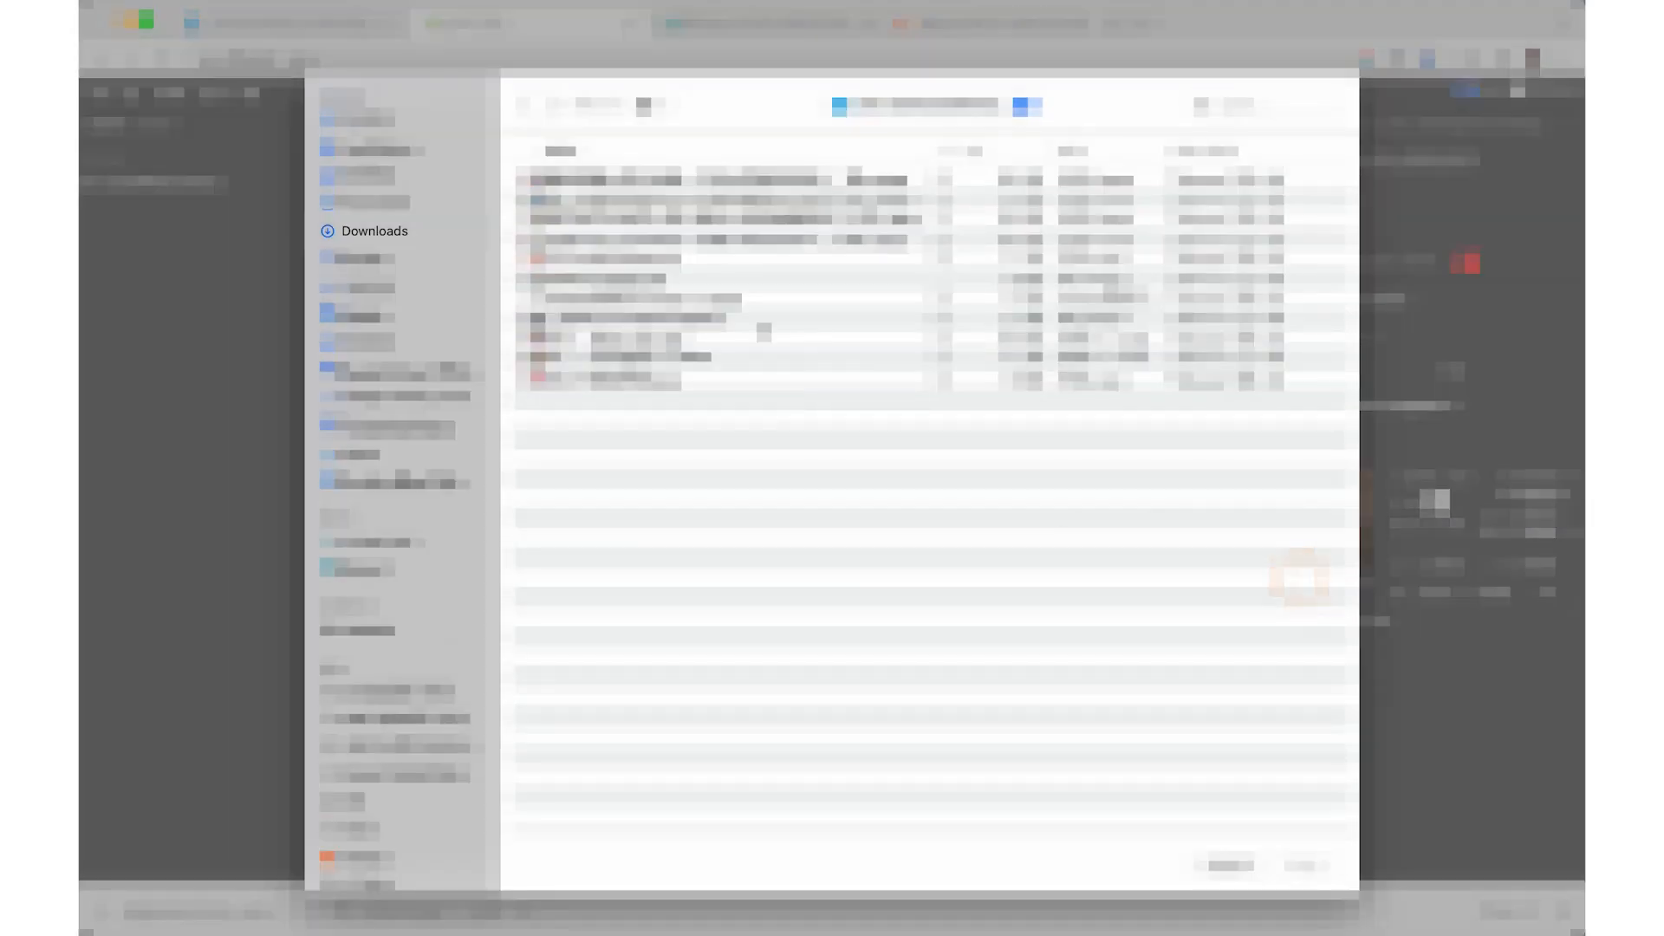
left_click(369, 232)
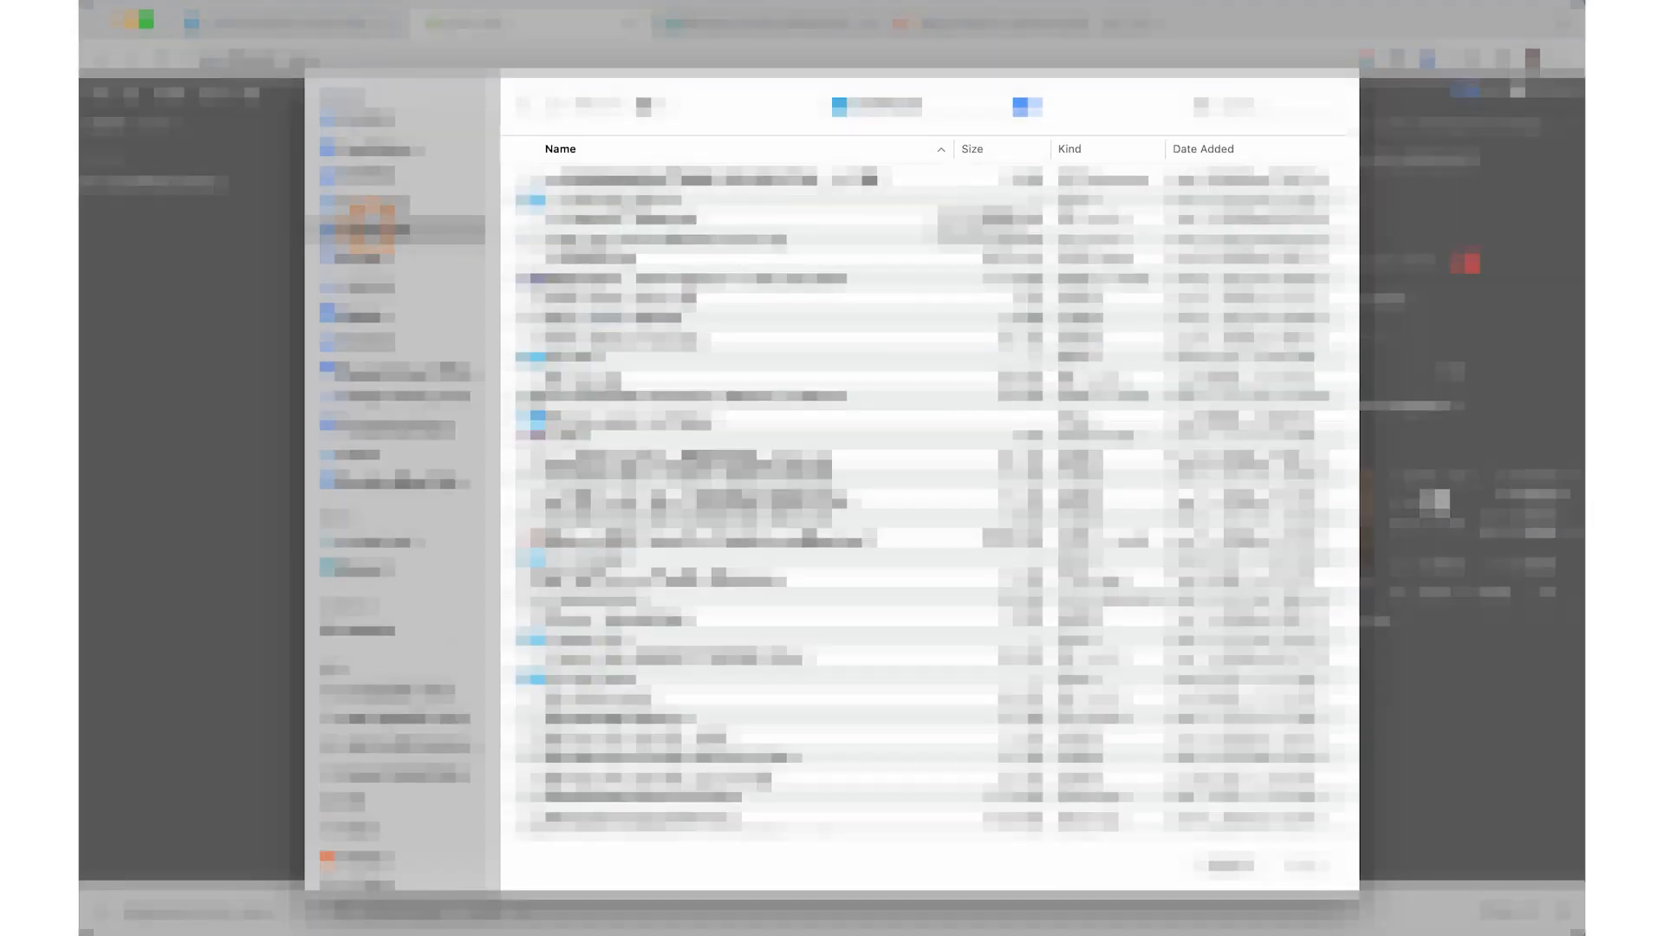
left_click(1205, 149)
left_click(714, 178)
key("space")
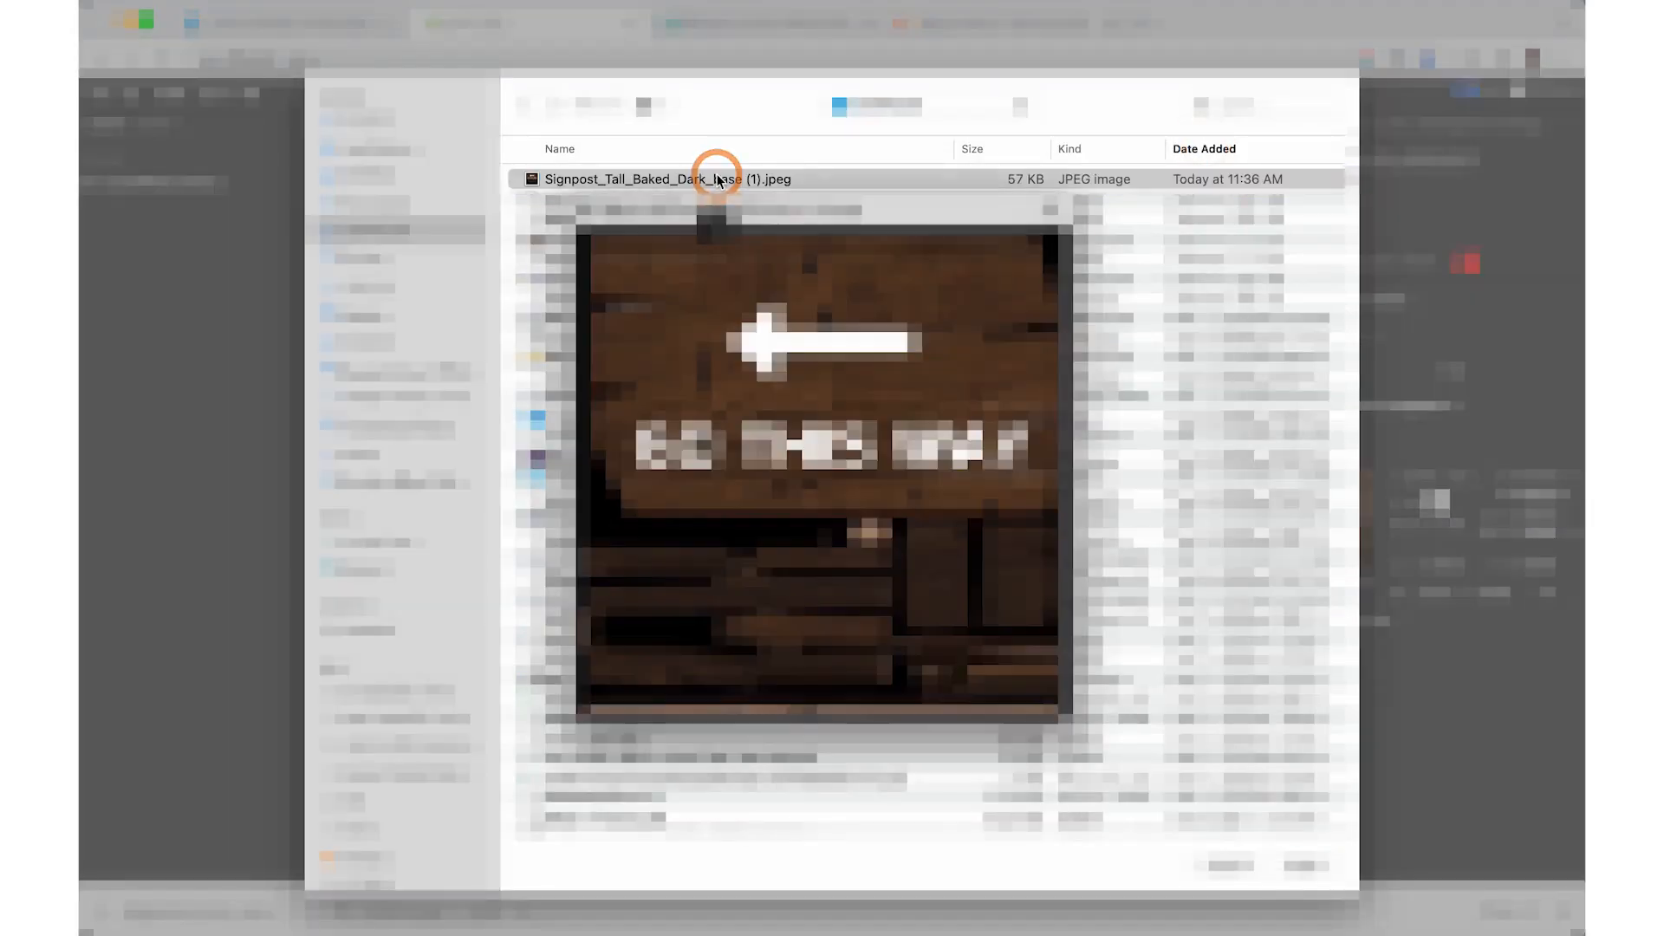
key("space")
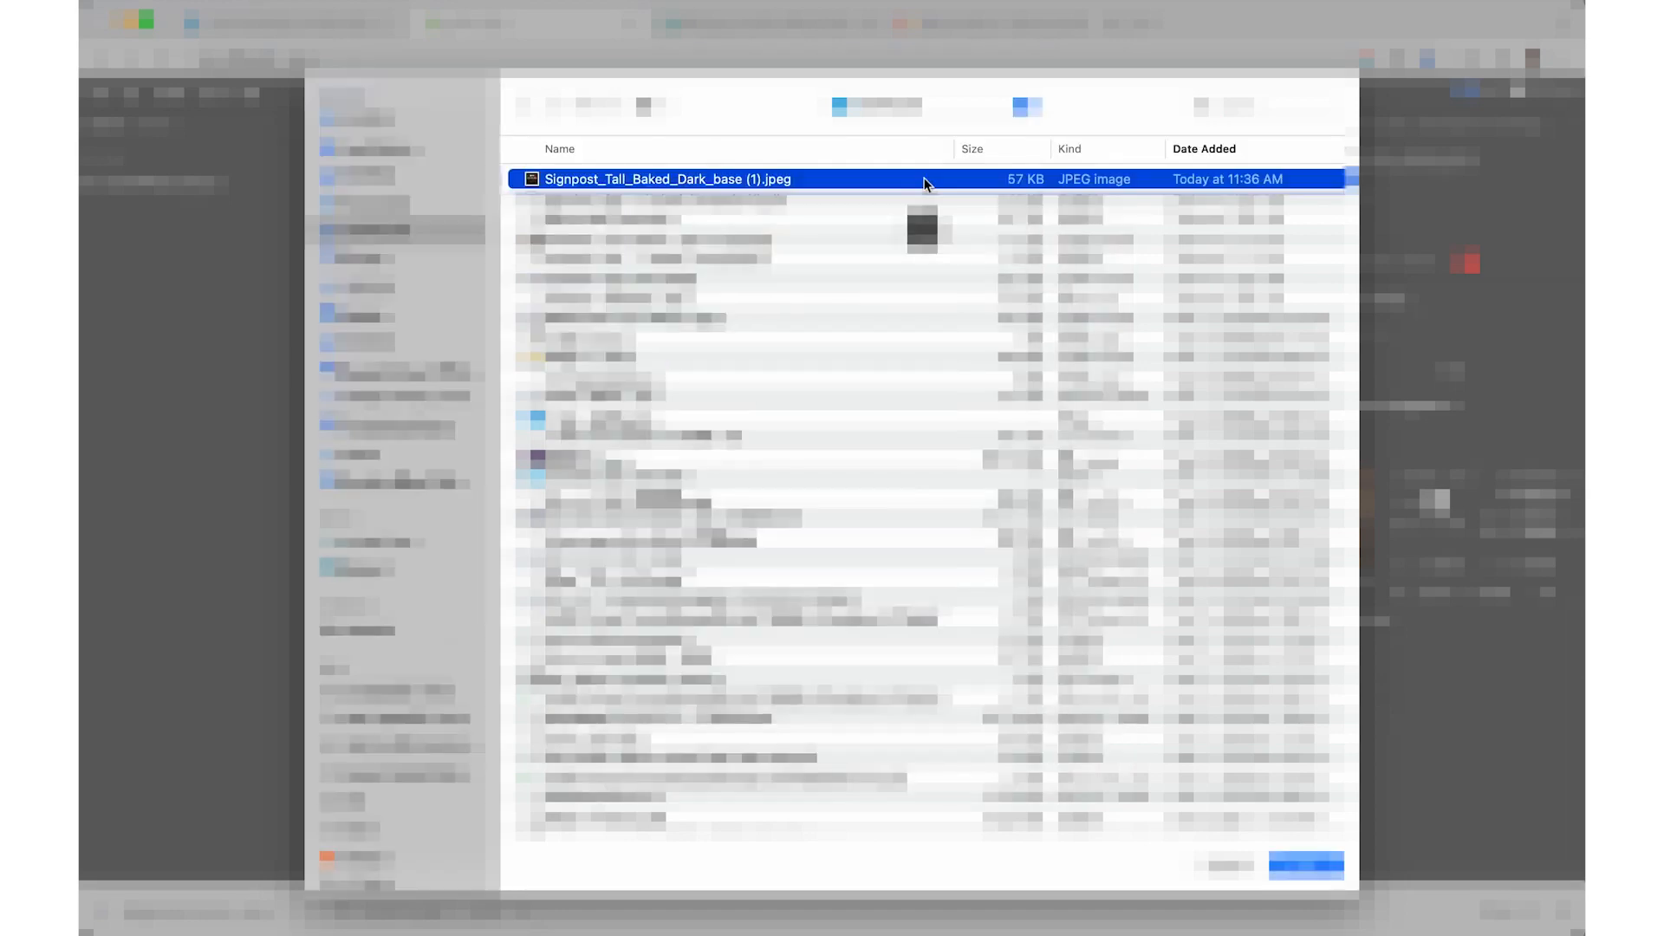
key("Return")
left_click_drag(964, 530, 892, 517)
left_click(852, 444)
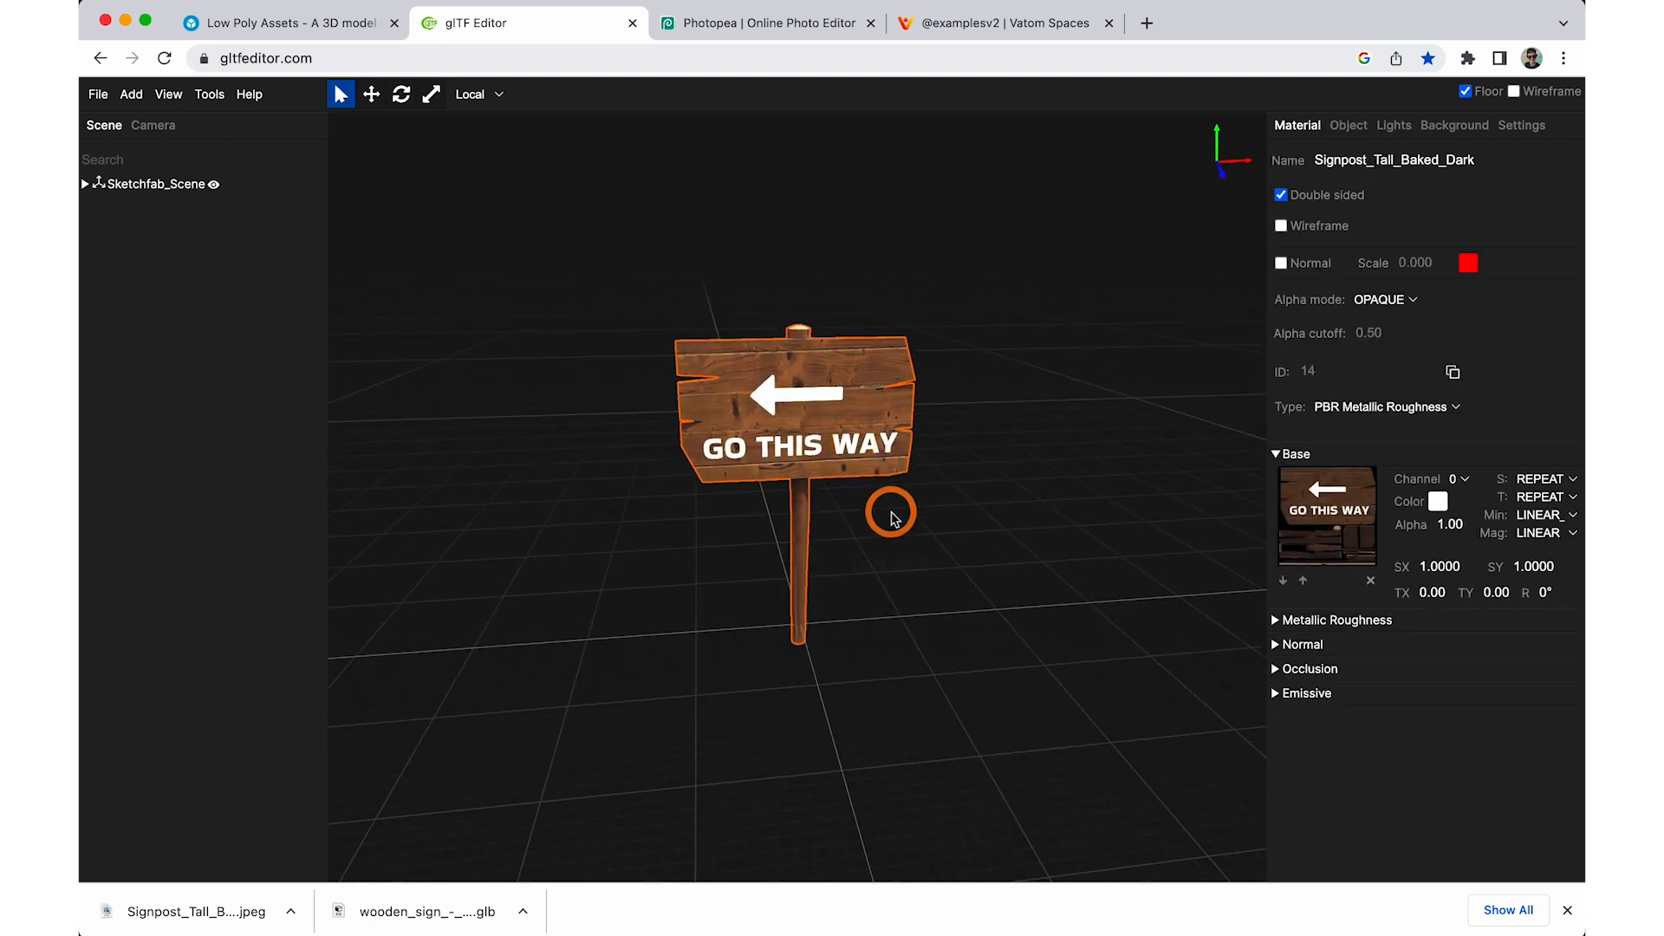
- Save the retextured sign model in GLB format with embedded resources
left_click(98, 94)
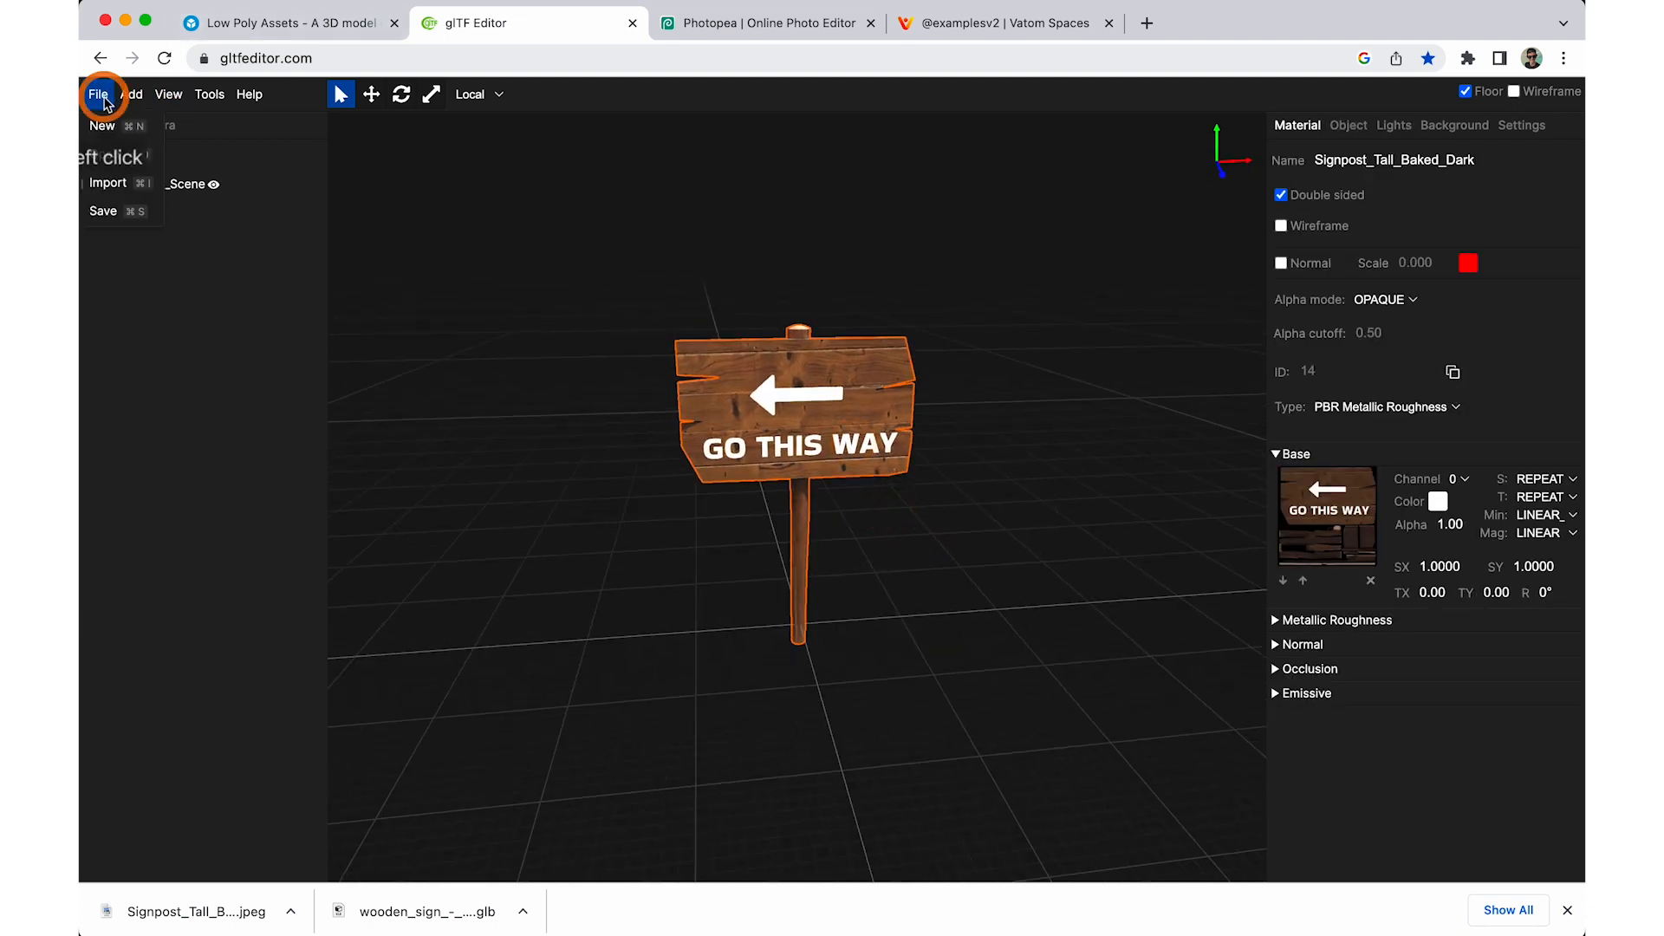
left_click(103, 212)
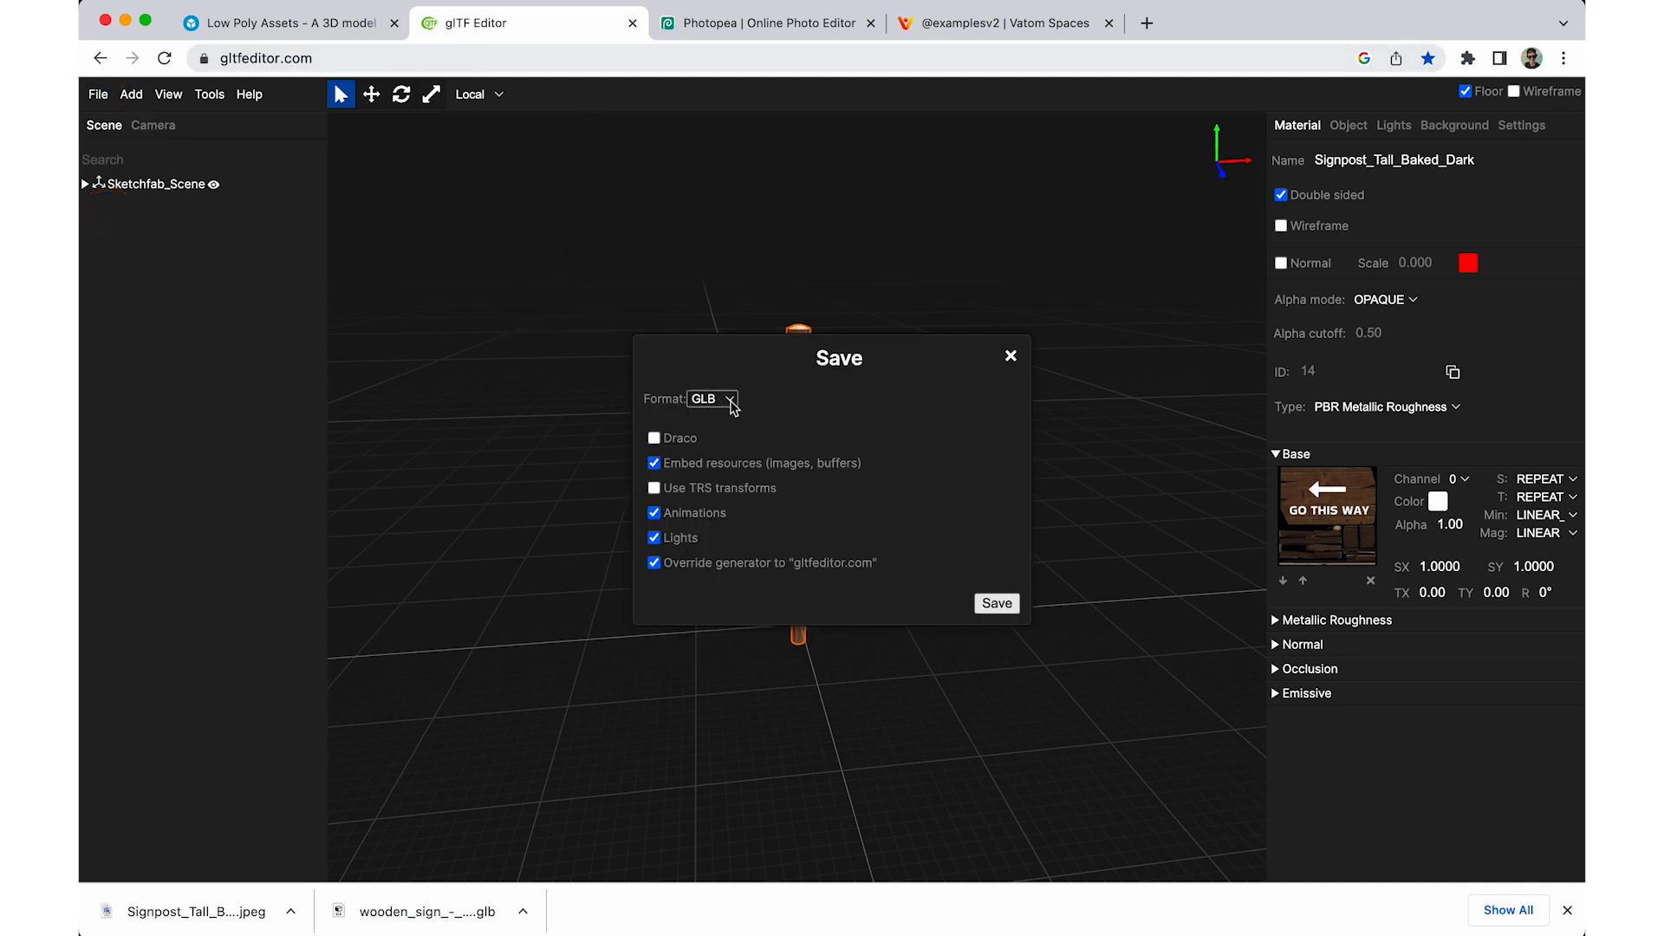
left_click(999, 604)
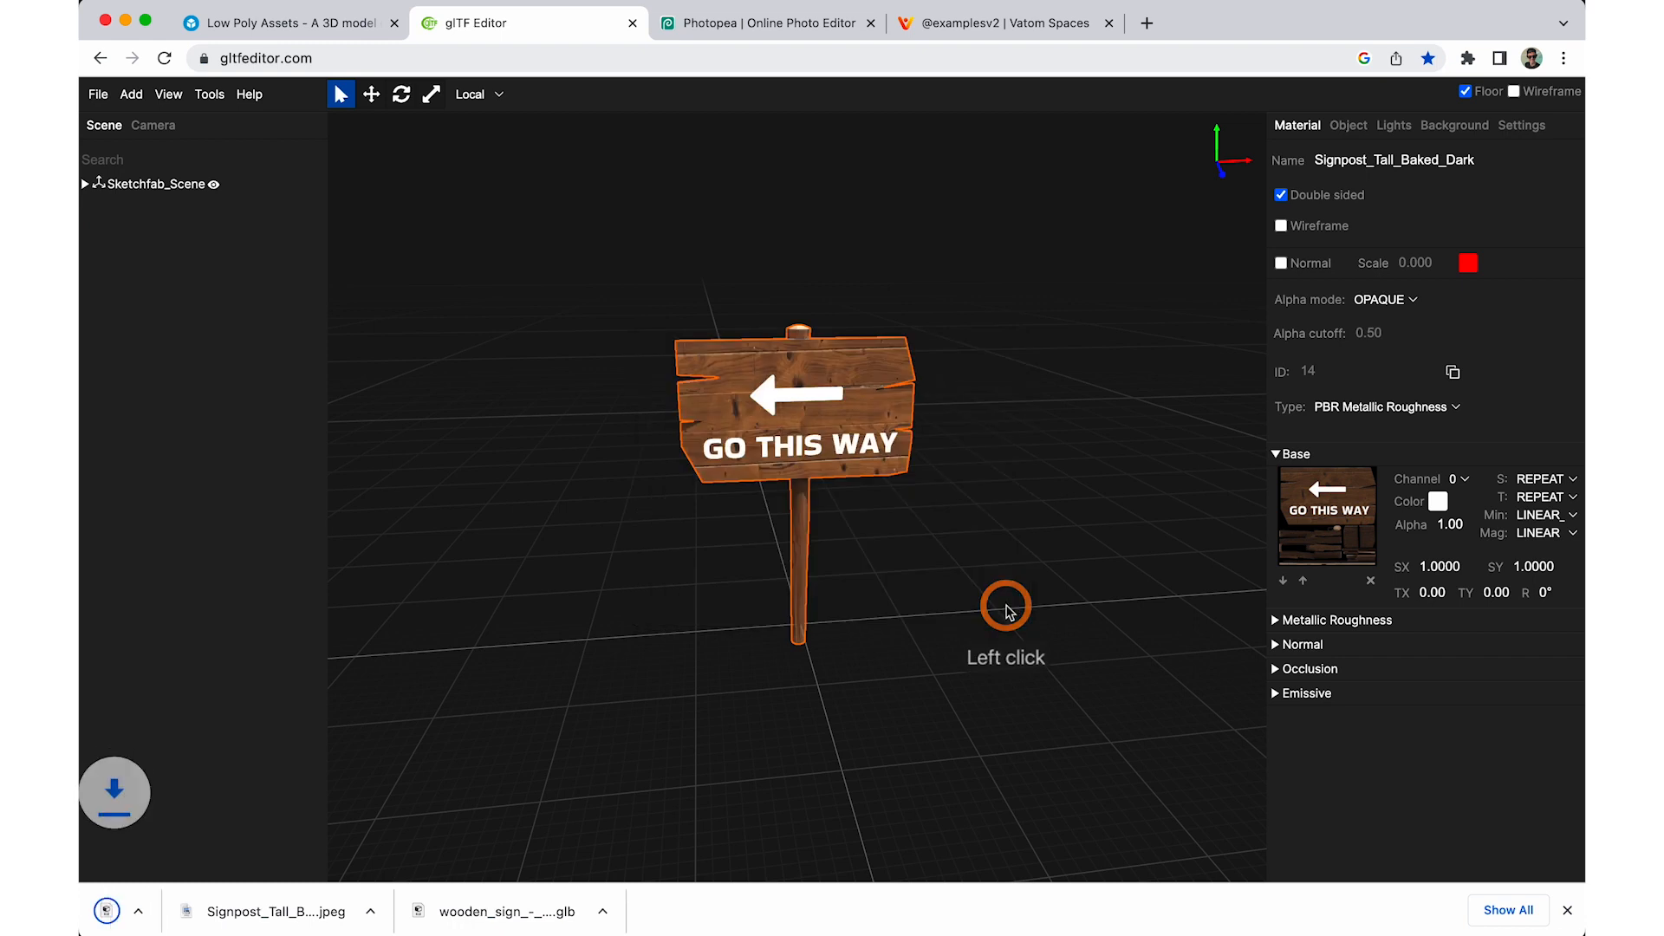
- Switch to Vatom Spaces and place the exported Sketchfab_Scene GLB on the ground ahead of the avatar
left_click(1002, 24)
left_click(917, 378)
mouse_move(216, 906)
left_mouse_down()
mouse_move(758, 598)
mouse_move(693, 585)
mouse_move(782, 603)
mouse_move(801, 578)
left_mouse_up()
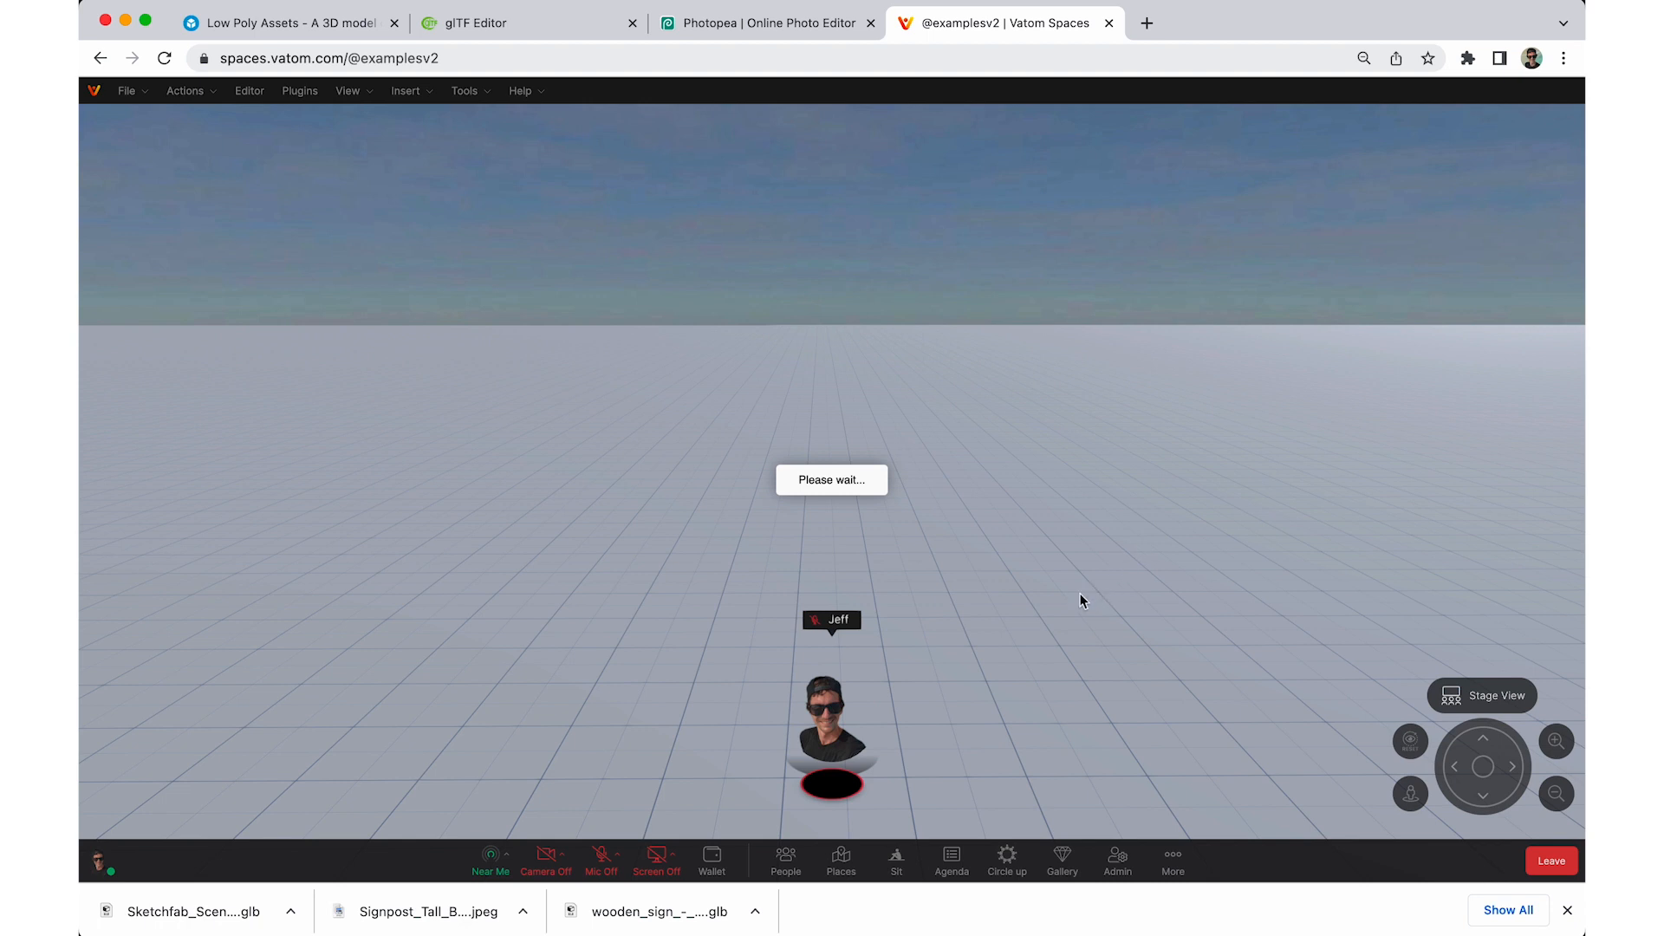
left_click(1057, 619)
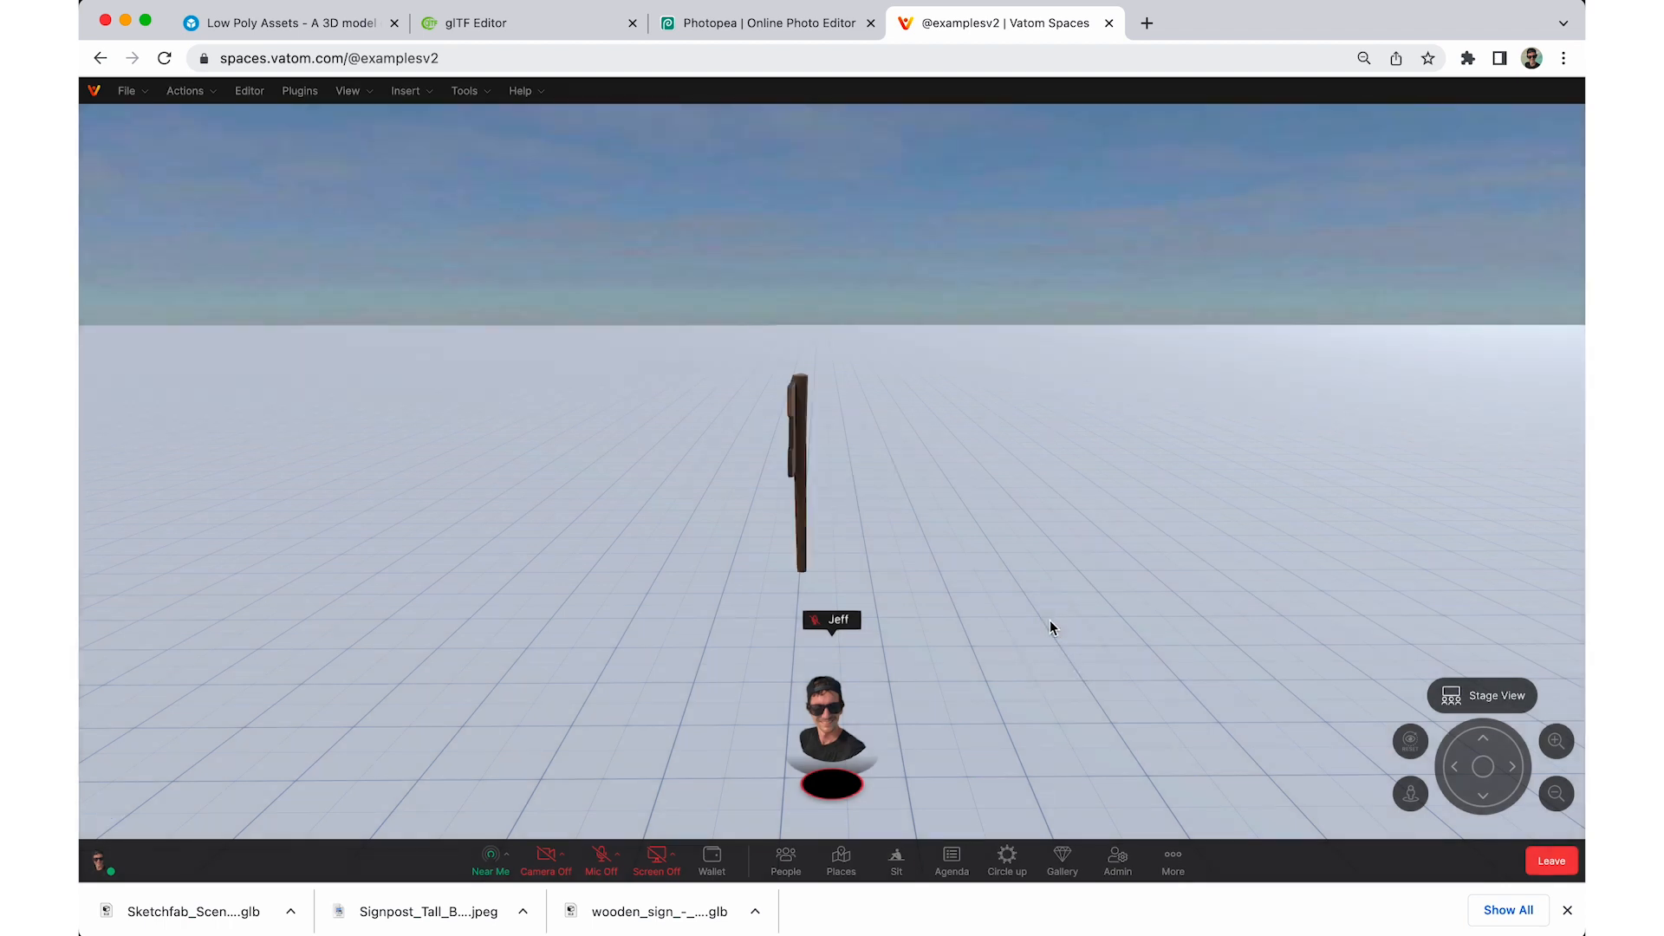
- Walk around the placed sign and examine its lettered front face from several angles and distances
left_click(1023, 607)
key("w")
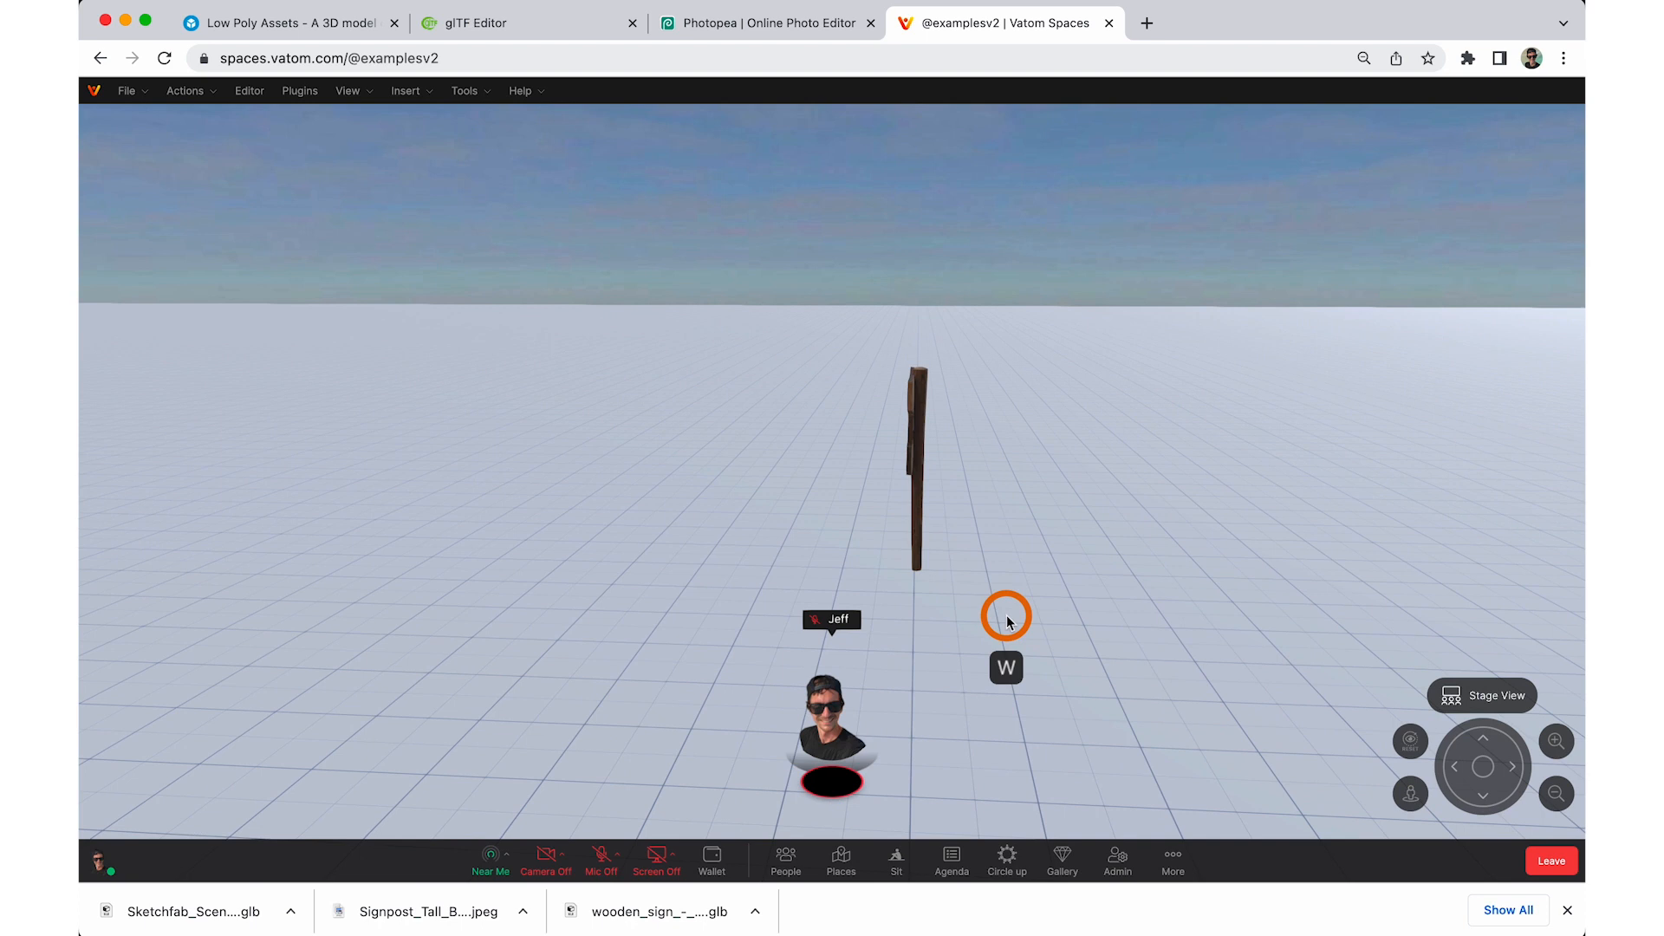
left_click_drag(1109, 619, 1211, 624)
left_click_drag(1002, 559, 1045, 559)
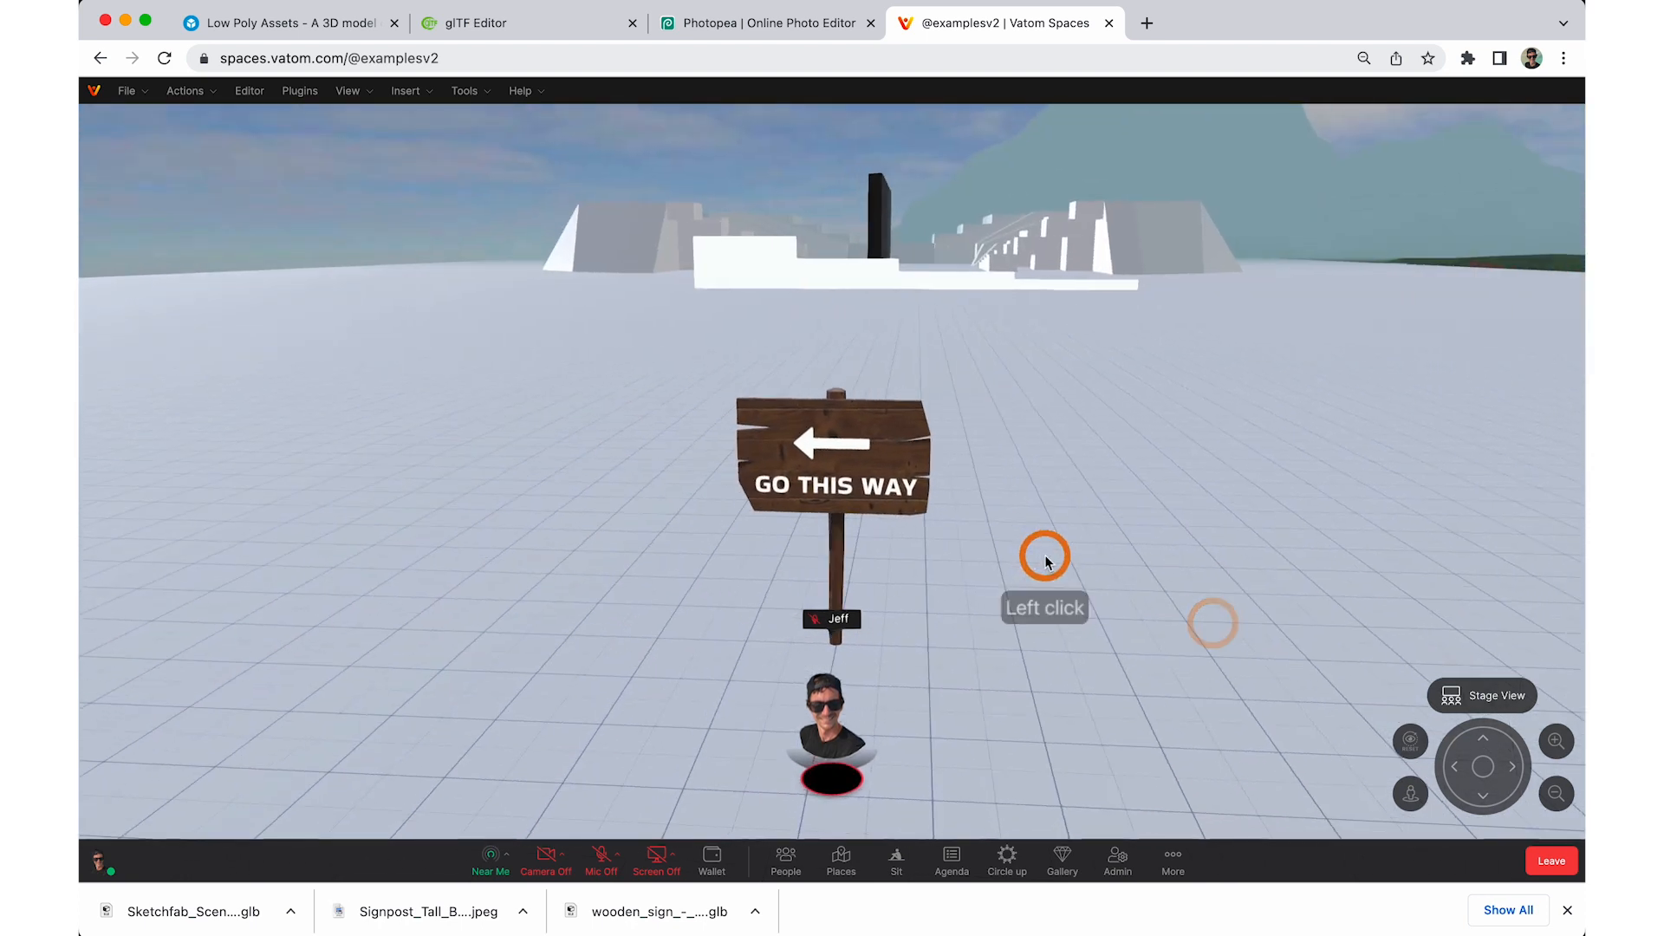
scroll(1045, 559, "up", 3)
left_click(1053, 548)
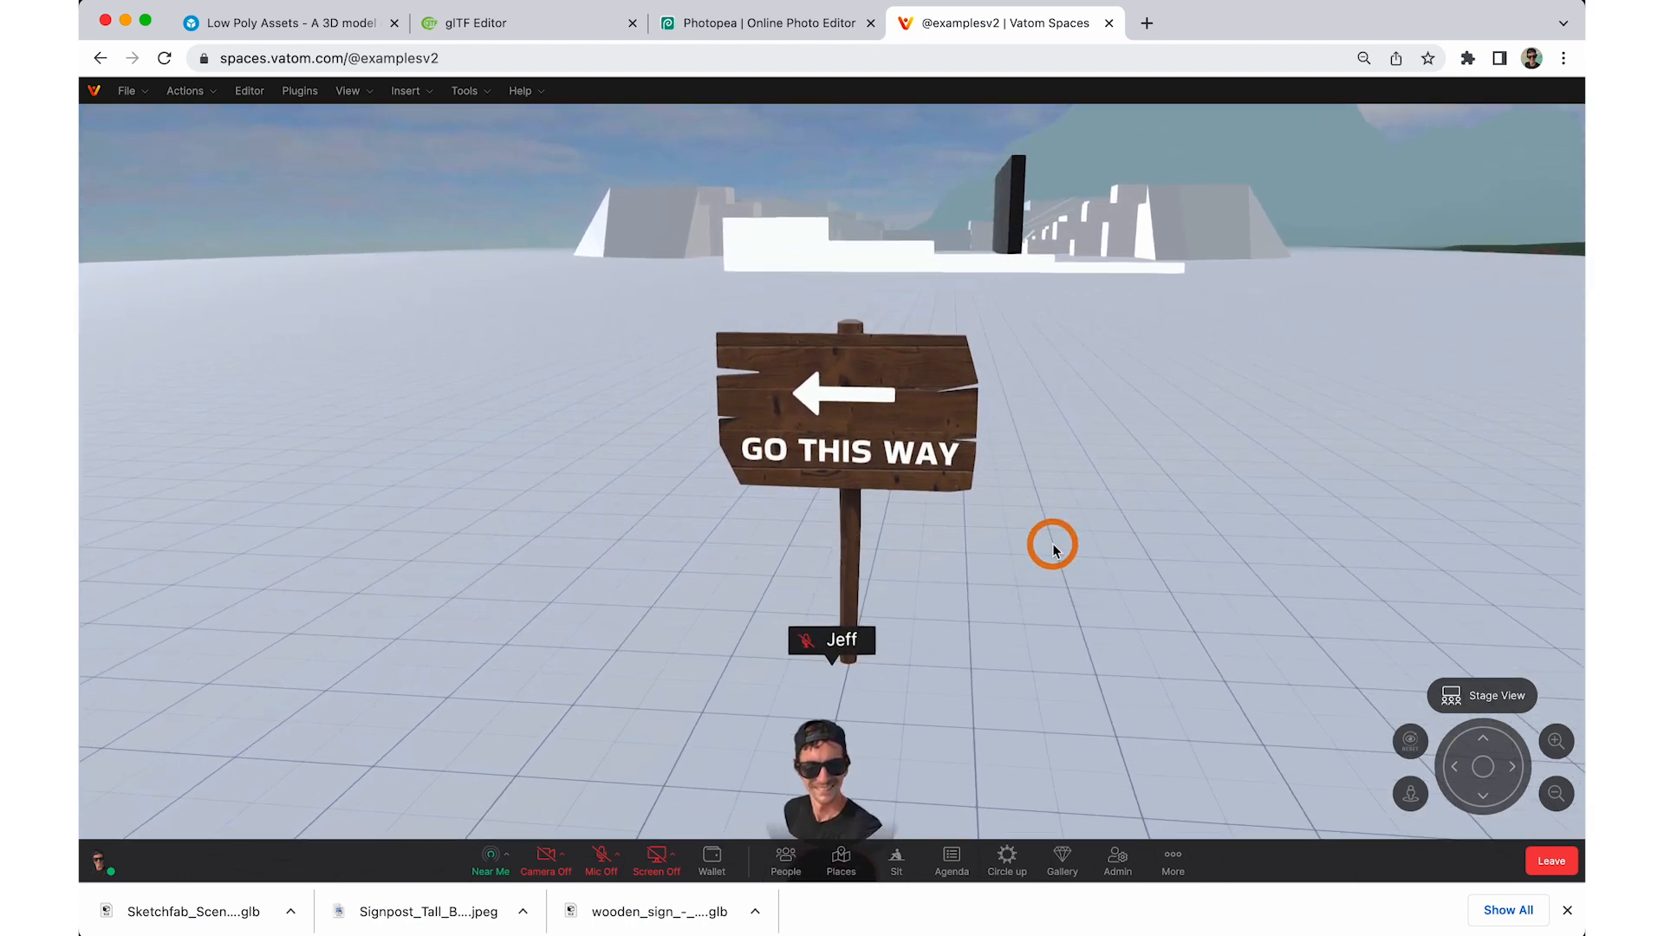
left_click(971, 556)
left_click(873, 554)
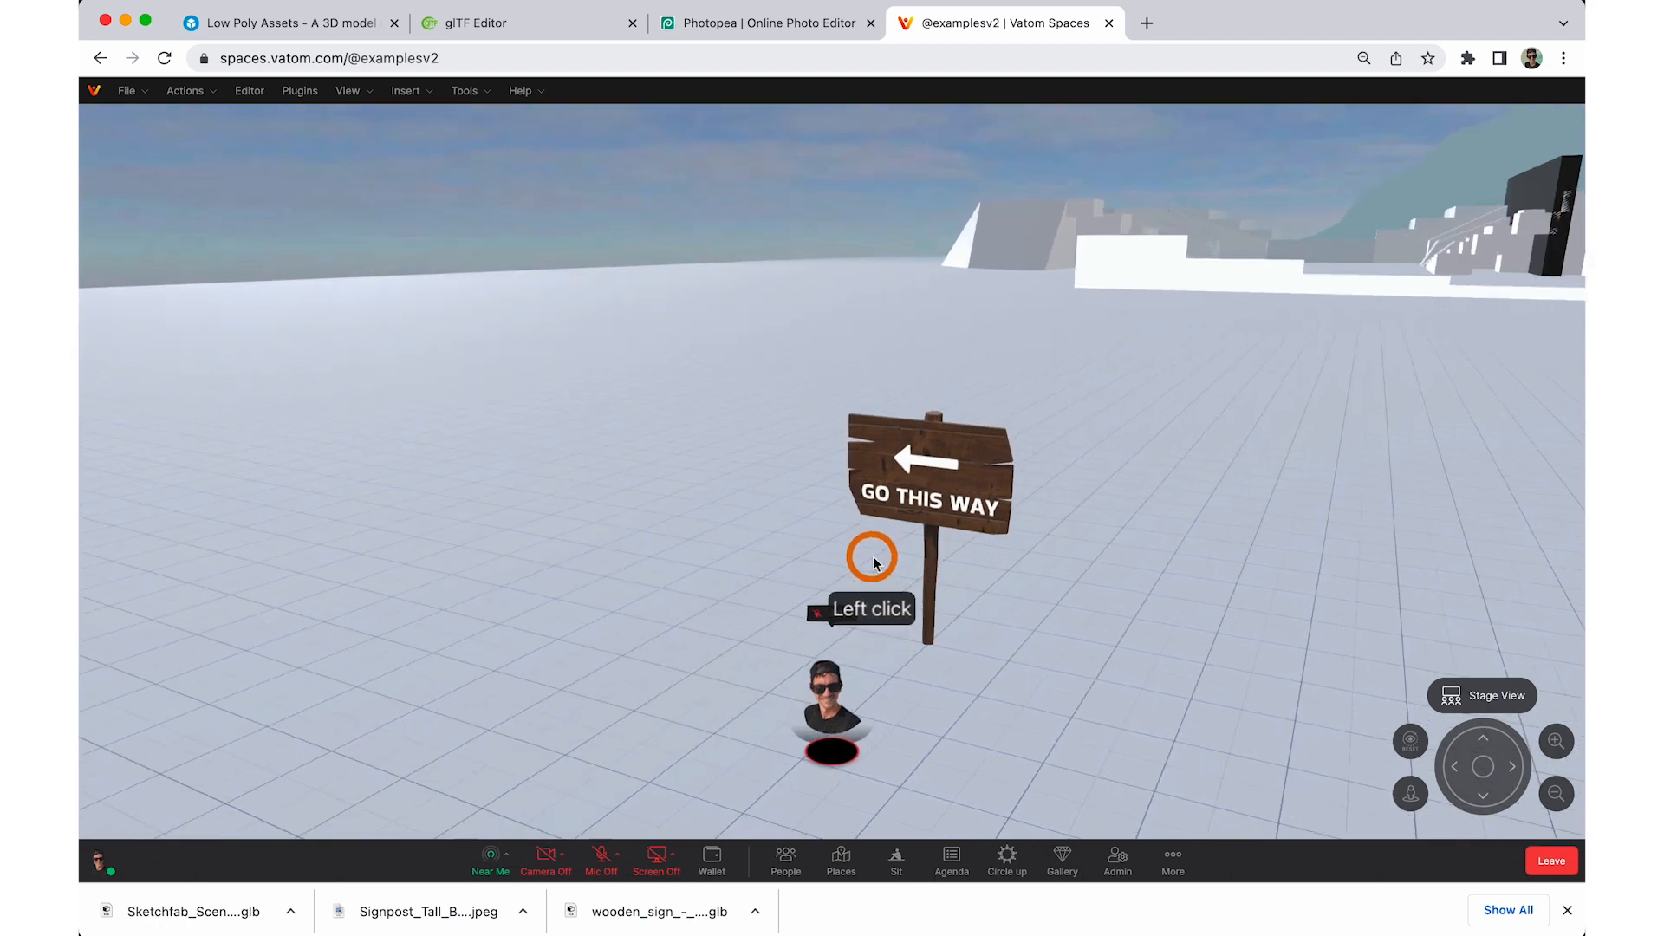
left_click(961, 561)
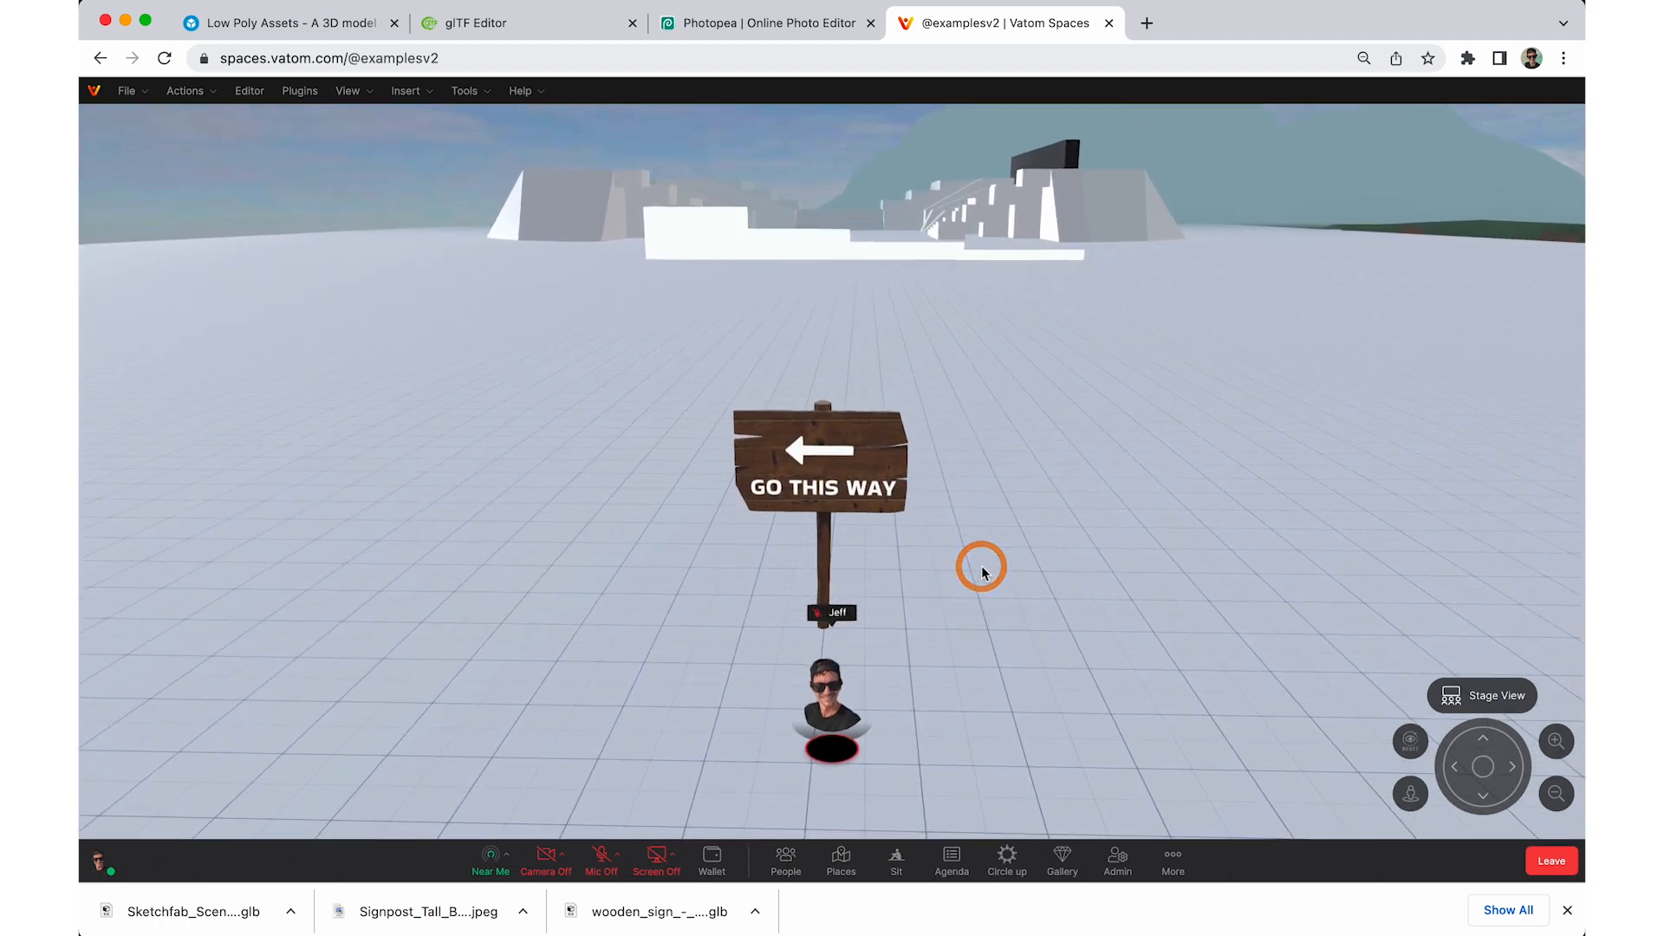
left_click(979, 566)
key("w")
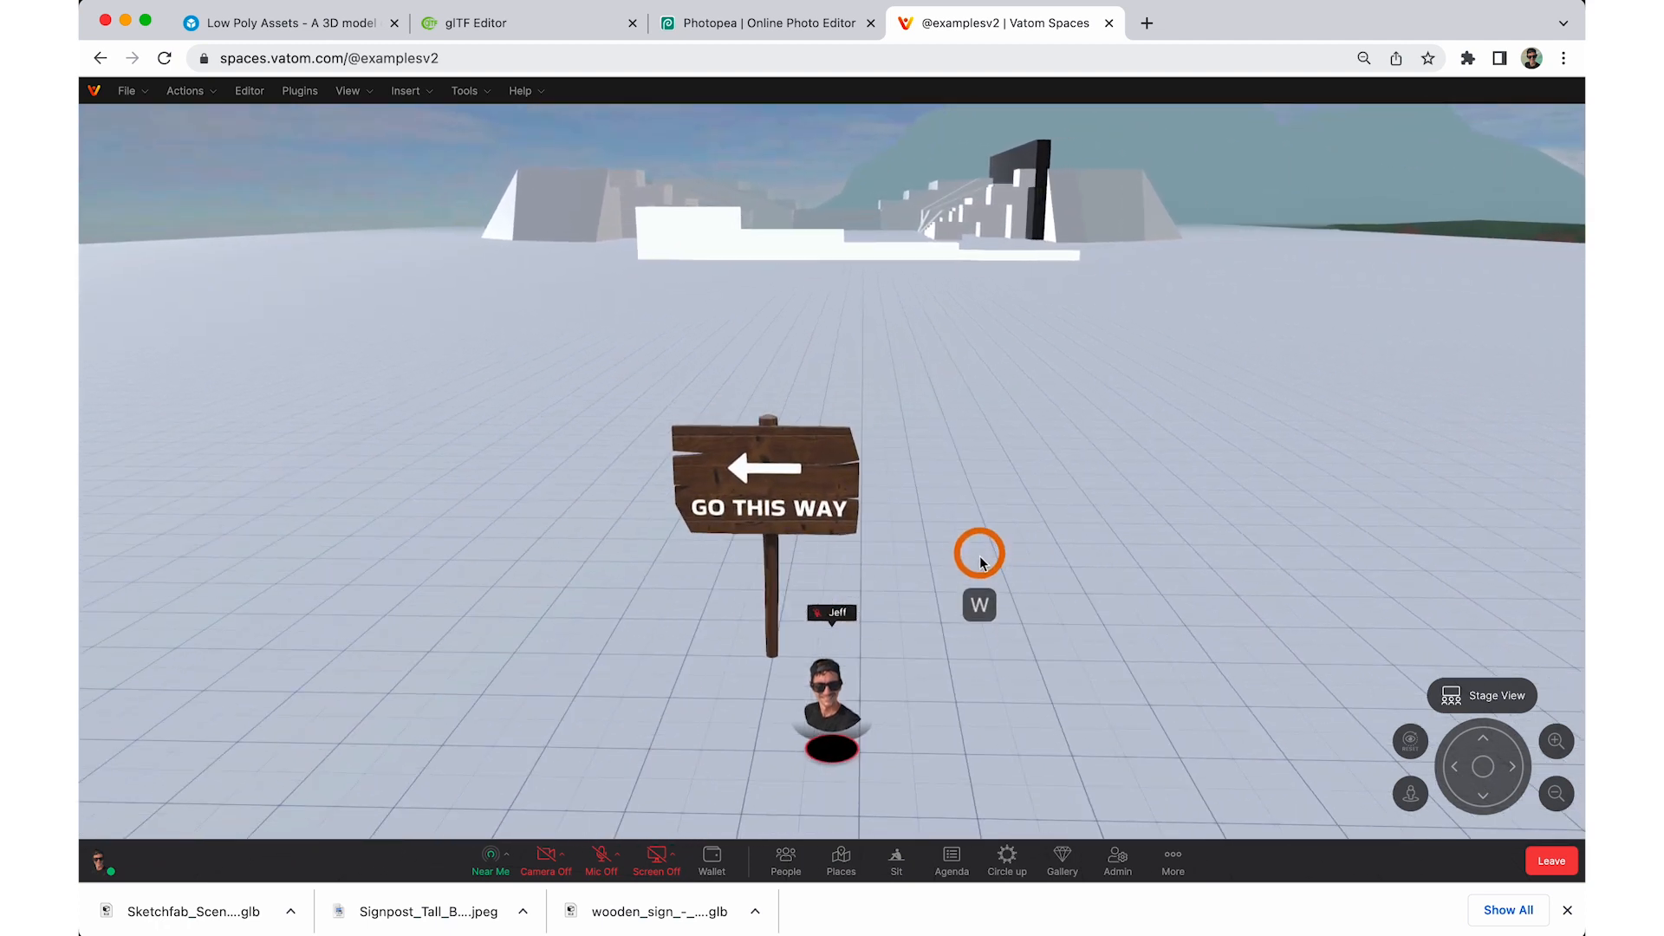
key("s")
left_click(995, 543)
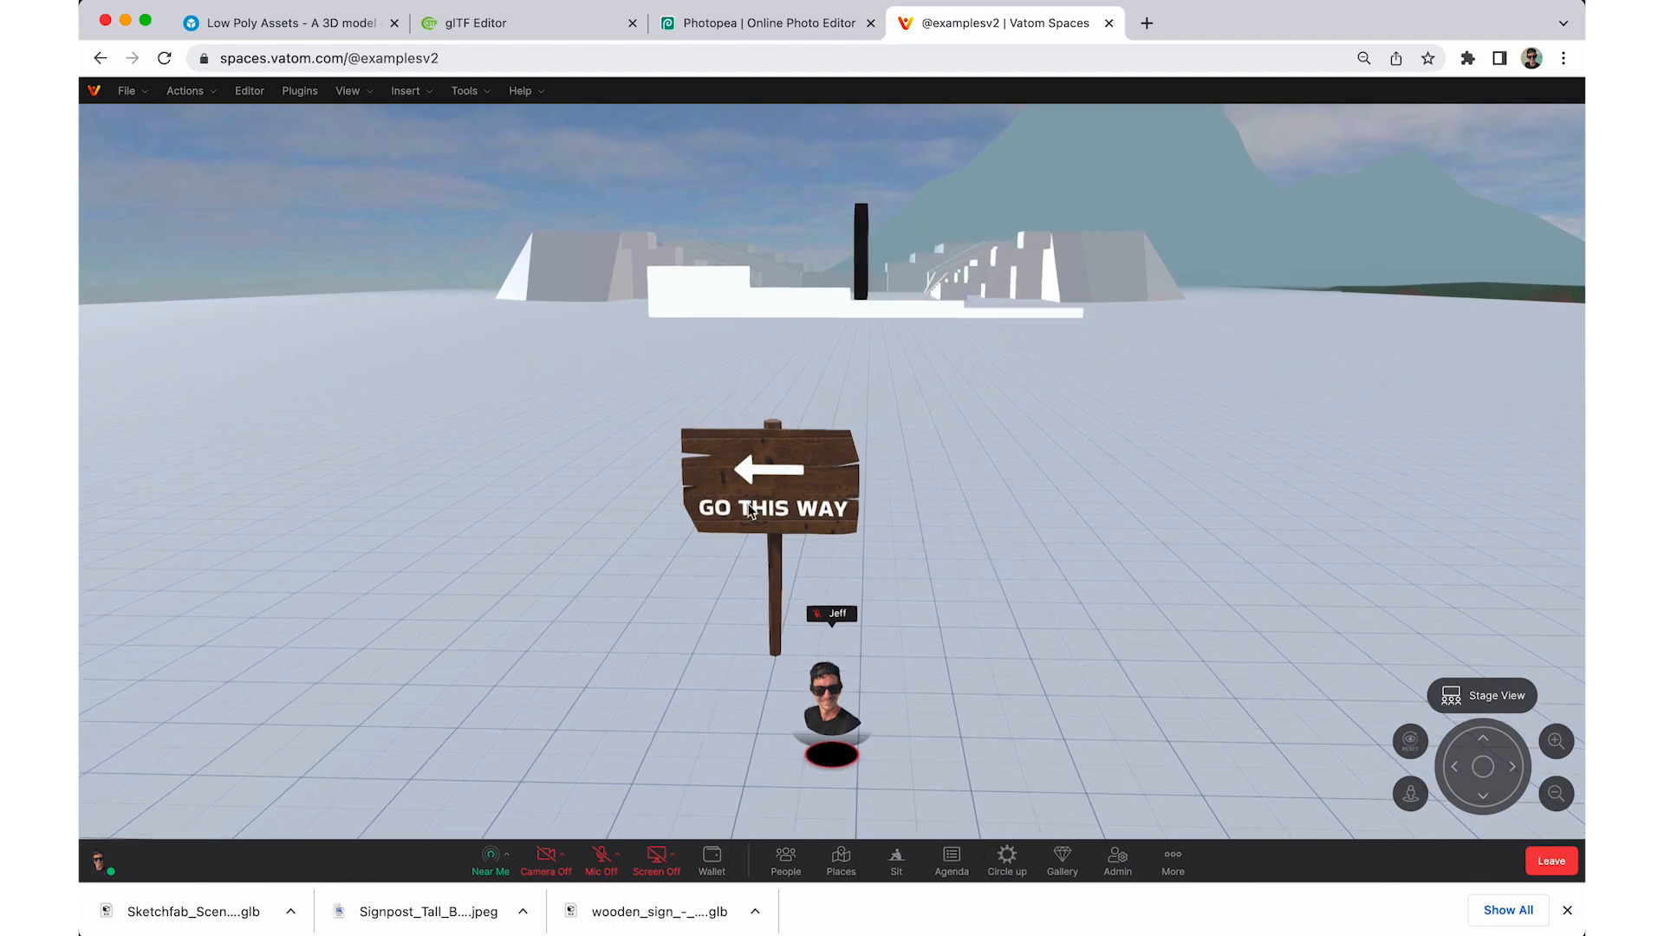
- Switch to Sketchfab and copy the direct share link of the Wooden Sign - Baked Low Poly model
left_click(272, 25)
left_click(1036, 156)
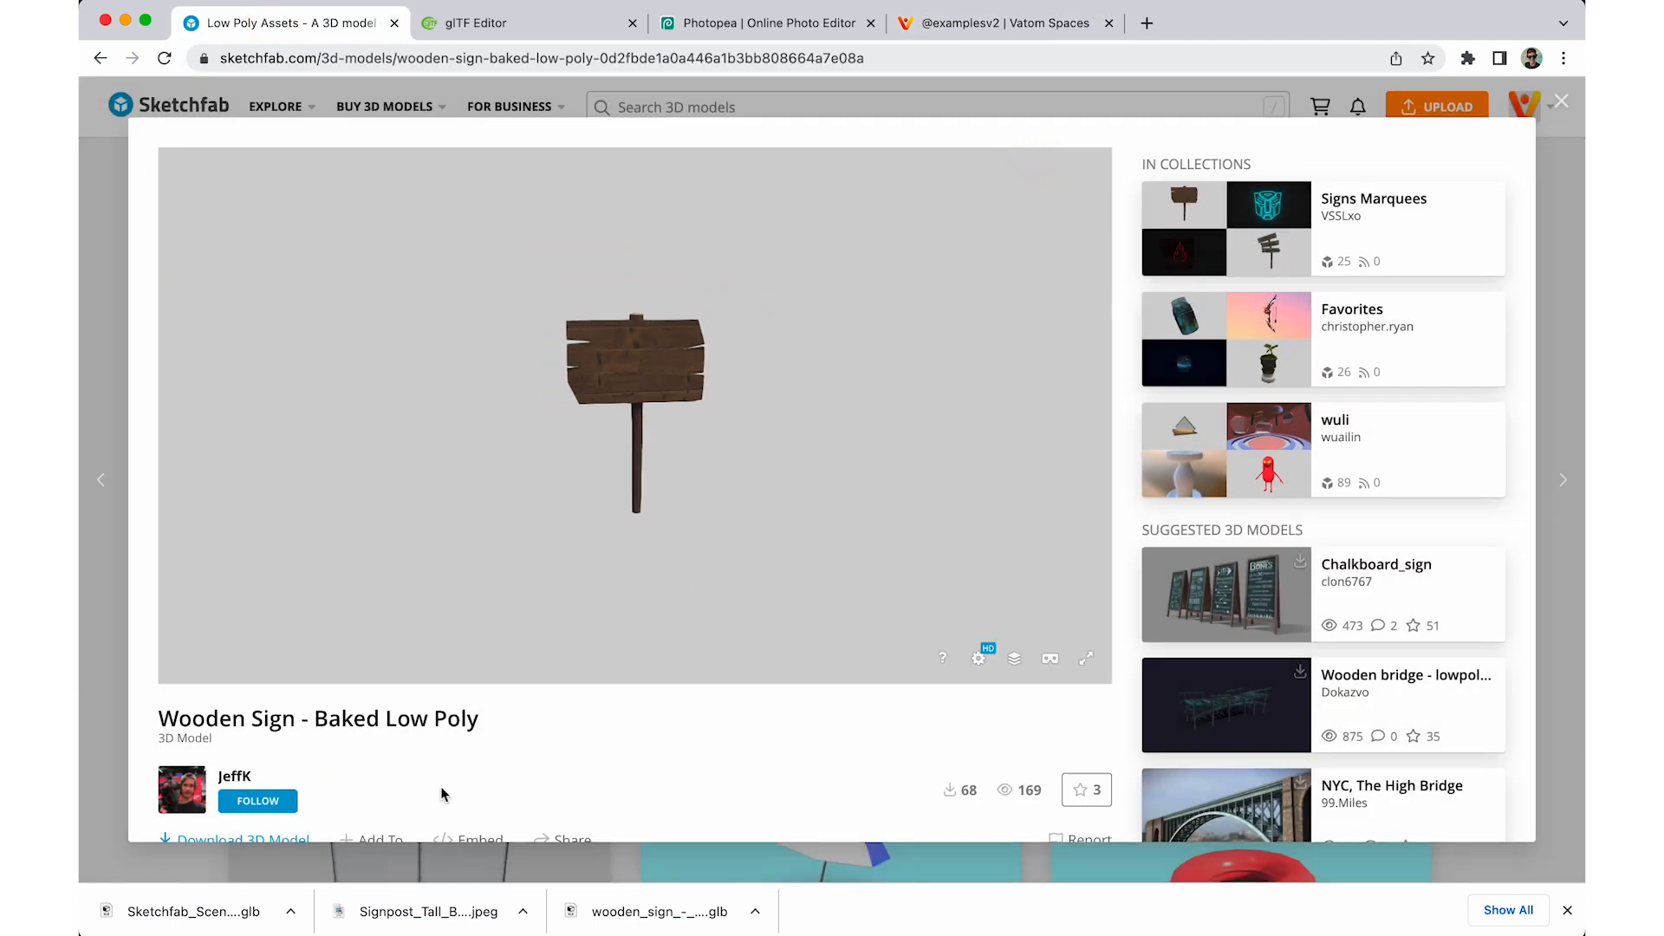
scroll(435, 761, "down", 3)
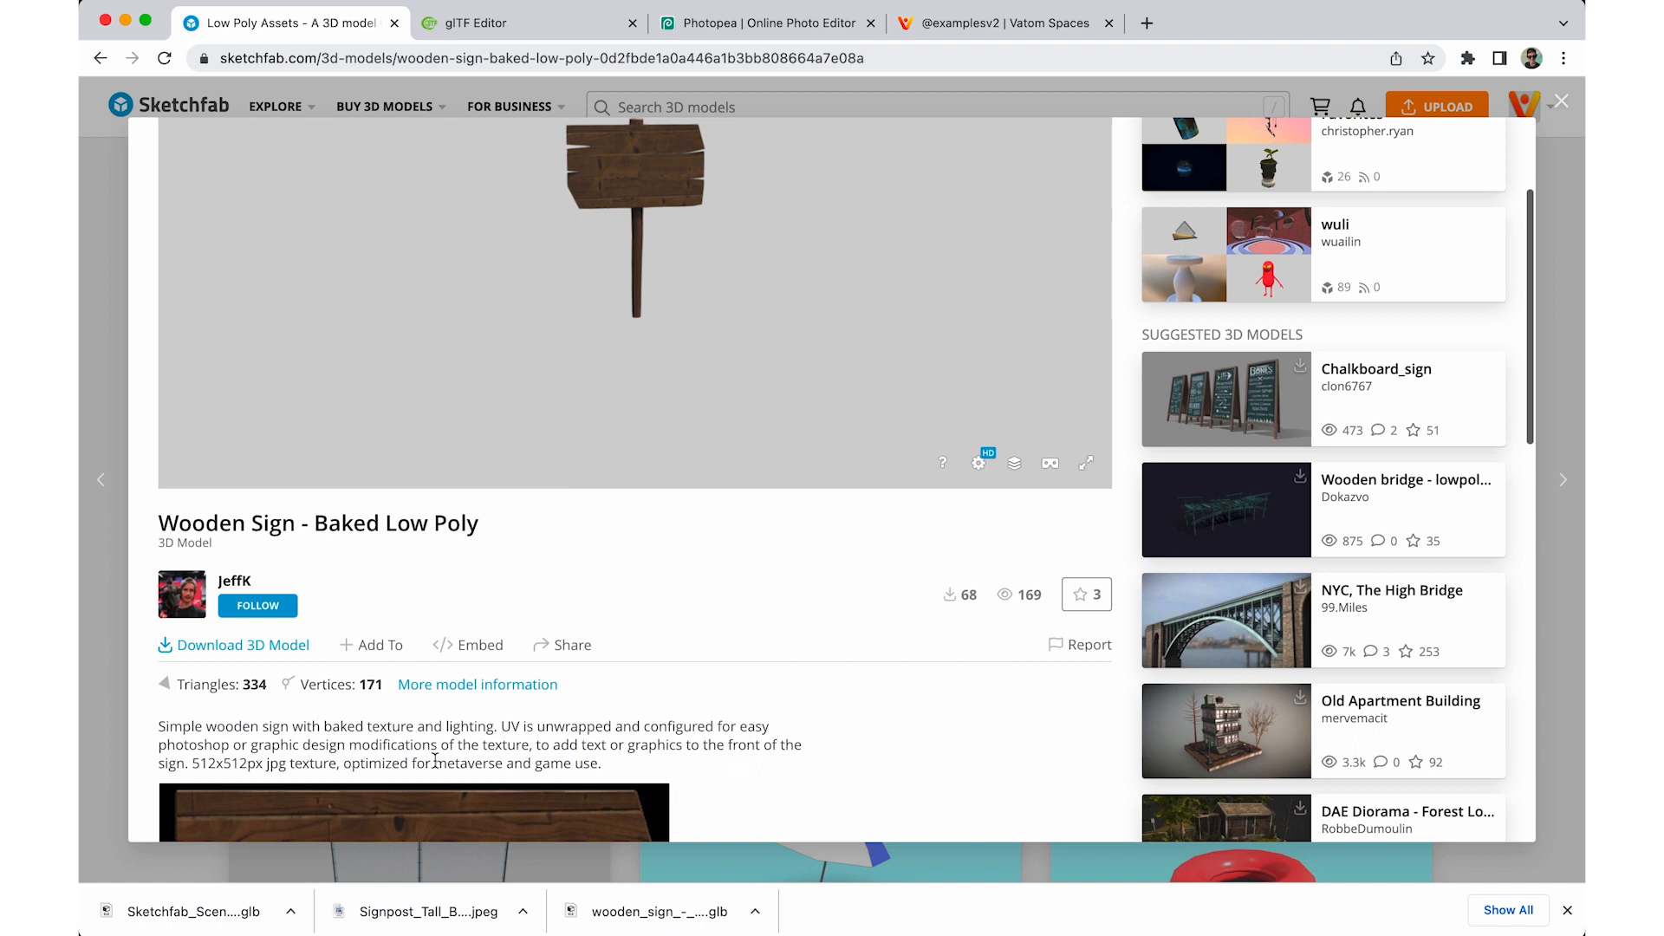
left_click(577, 656)
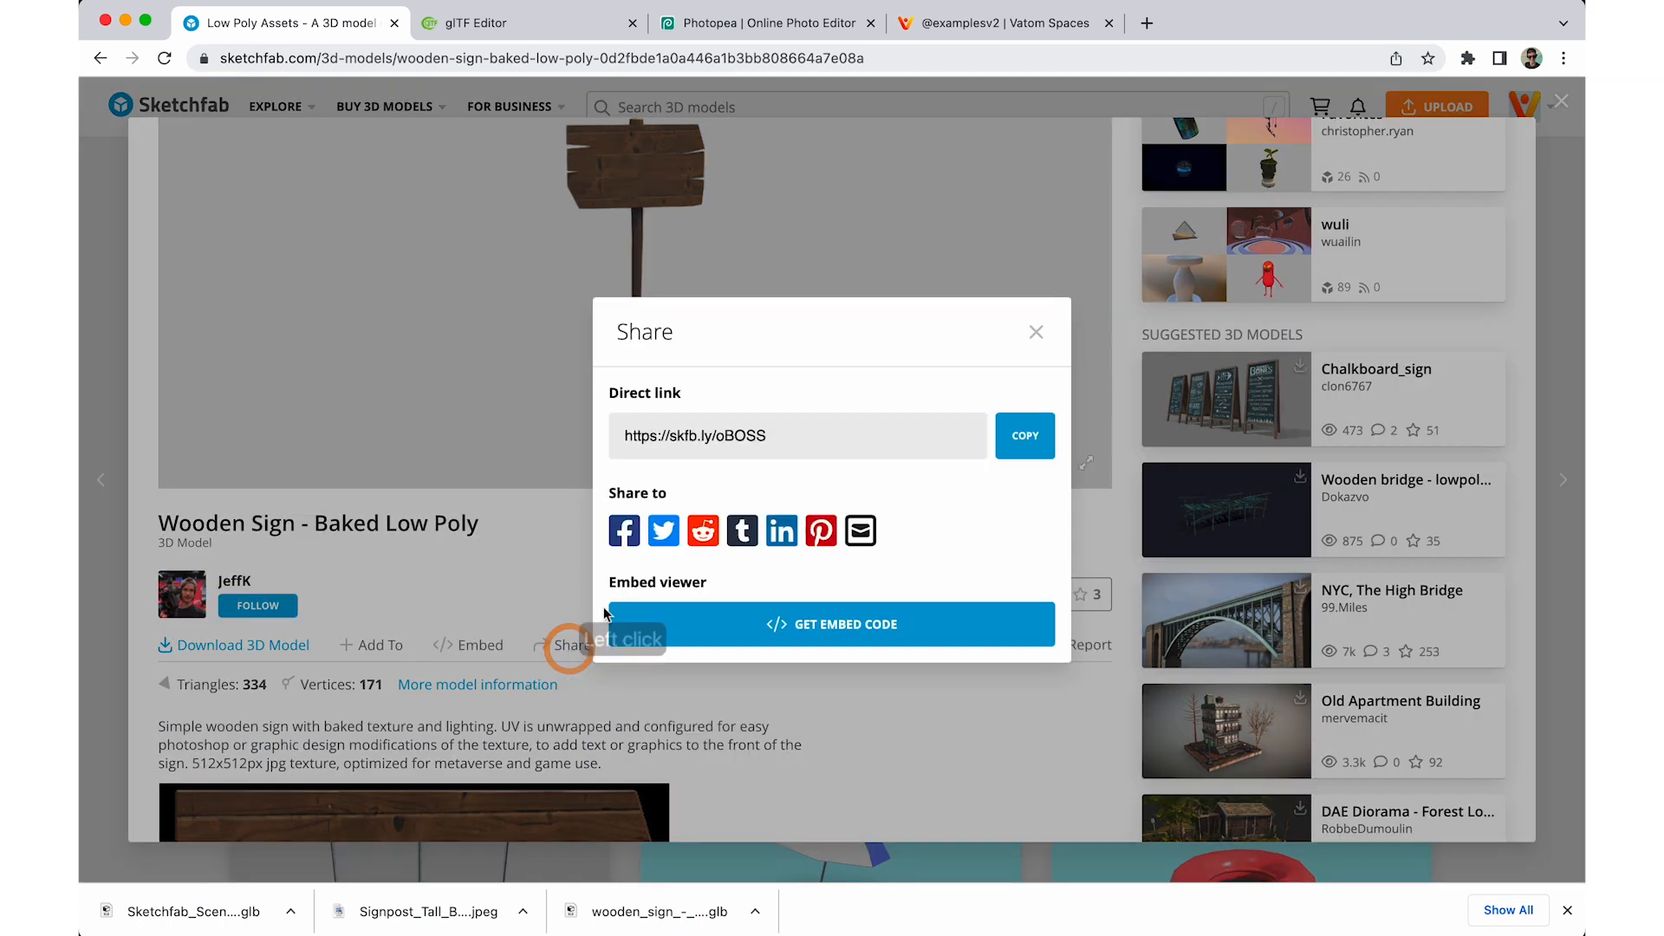
left_click(1024, 435)
left_click(1036, 332)
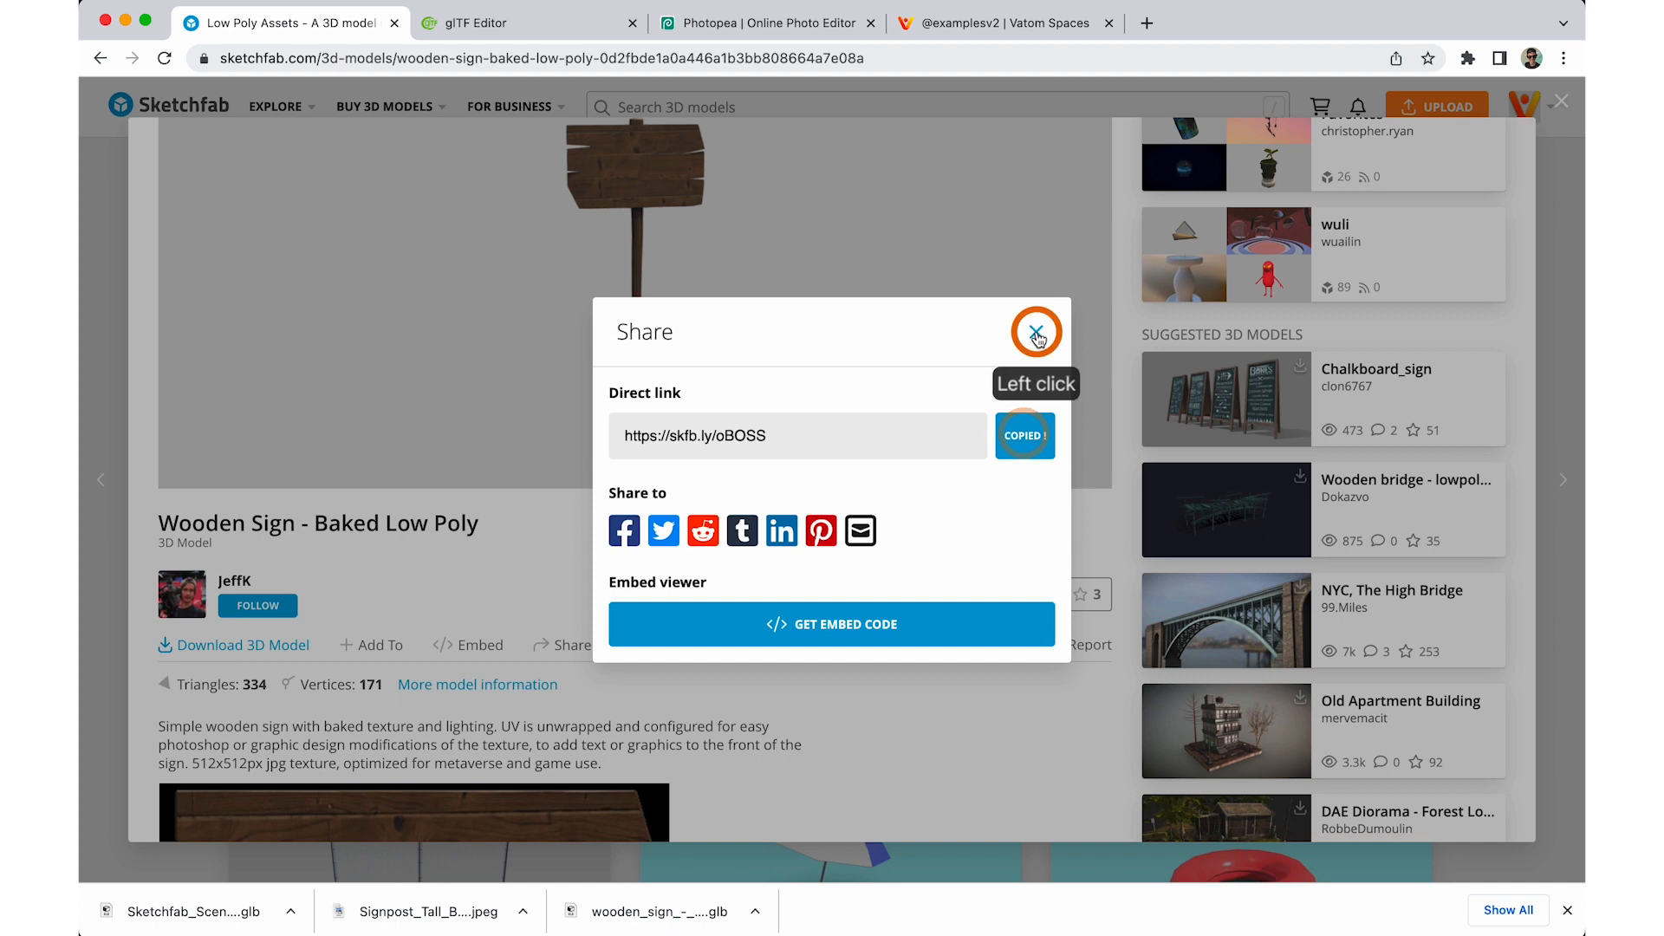
- Switch to Vatom Spaces and set the wooden sign's interaction mode to Open In Panel
left_click(943, 24)
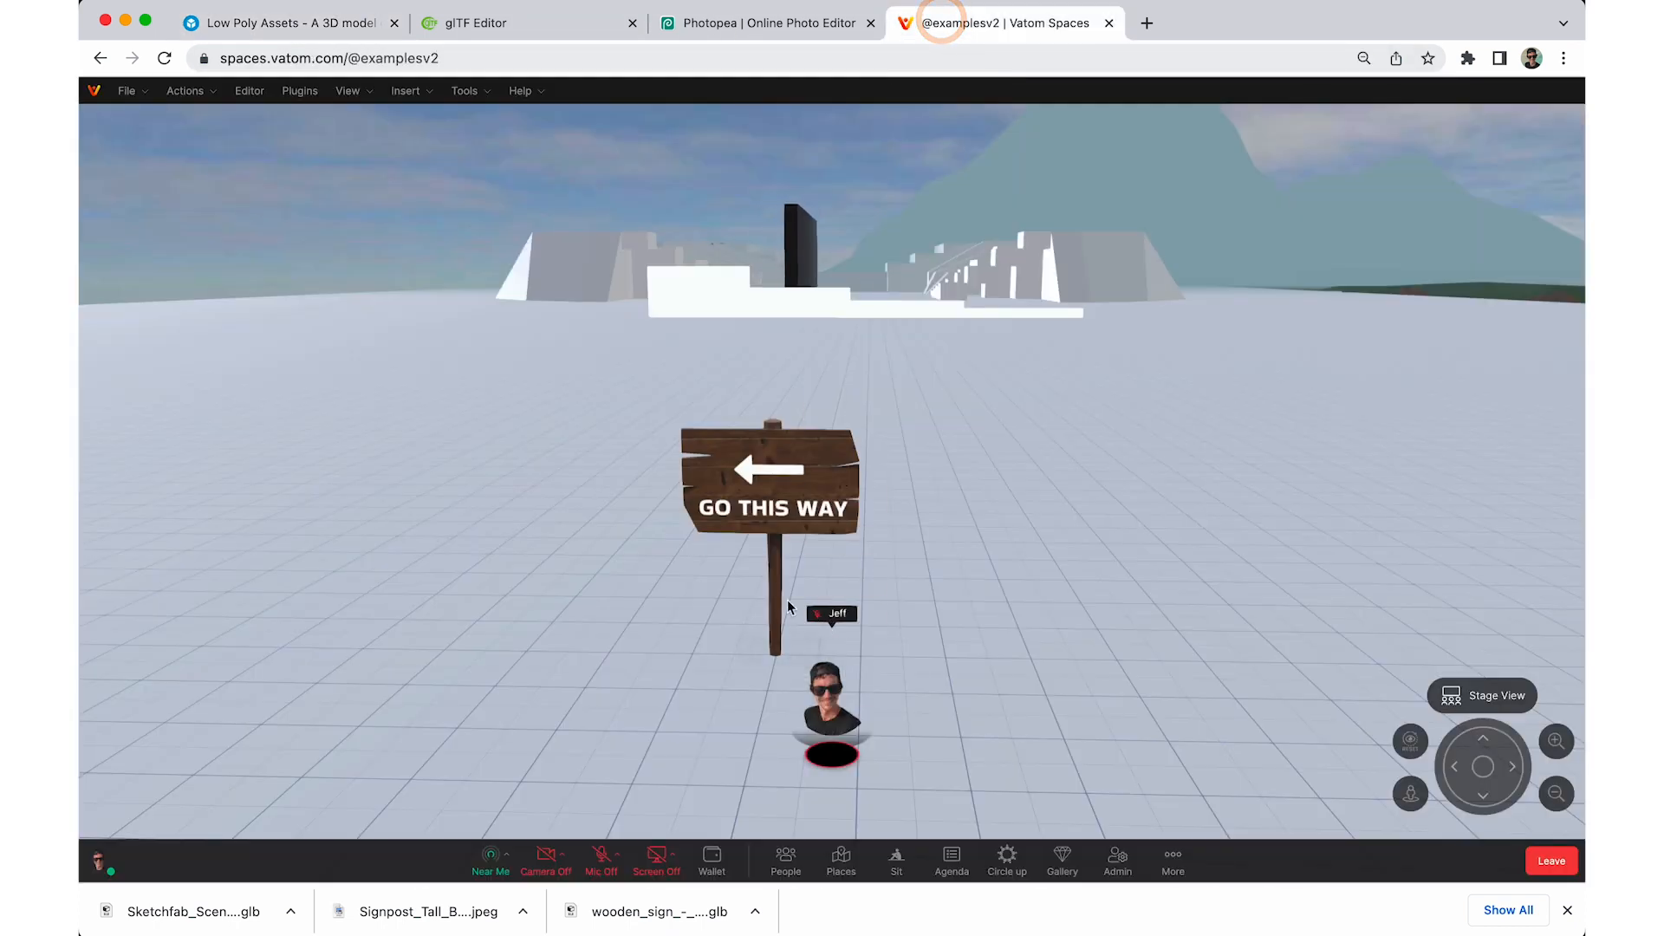
right_click(745, 544)
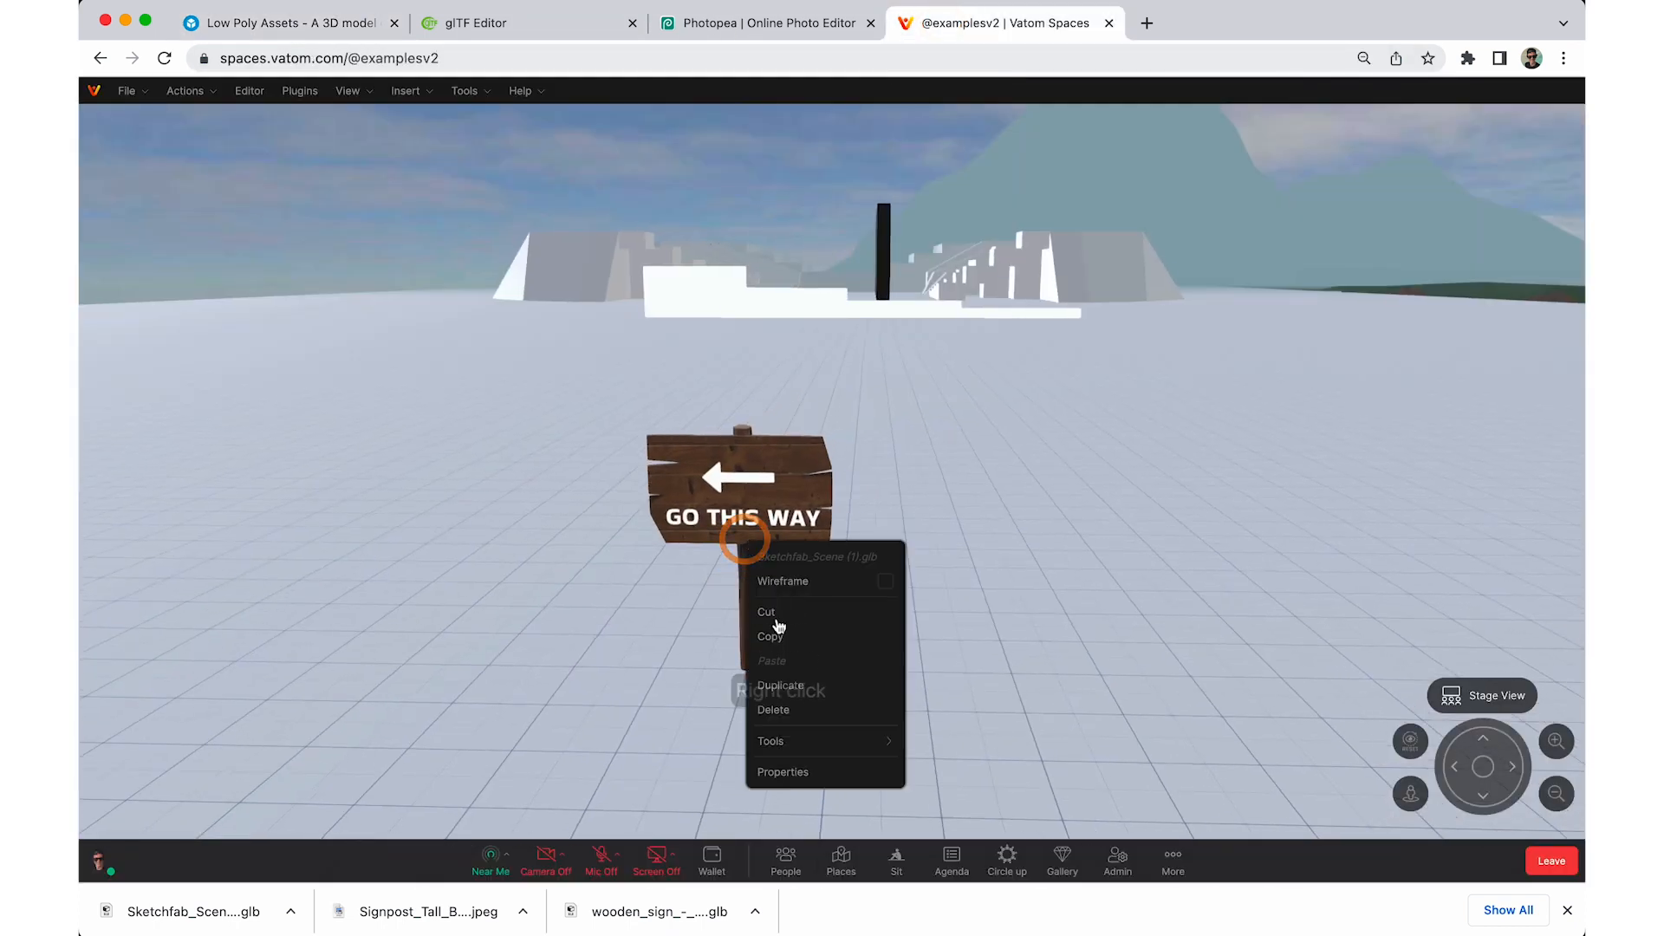
left_click(795, 776)
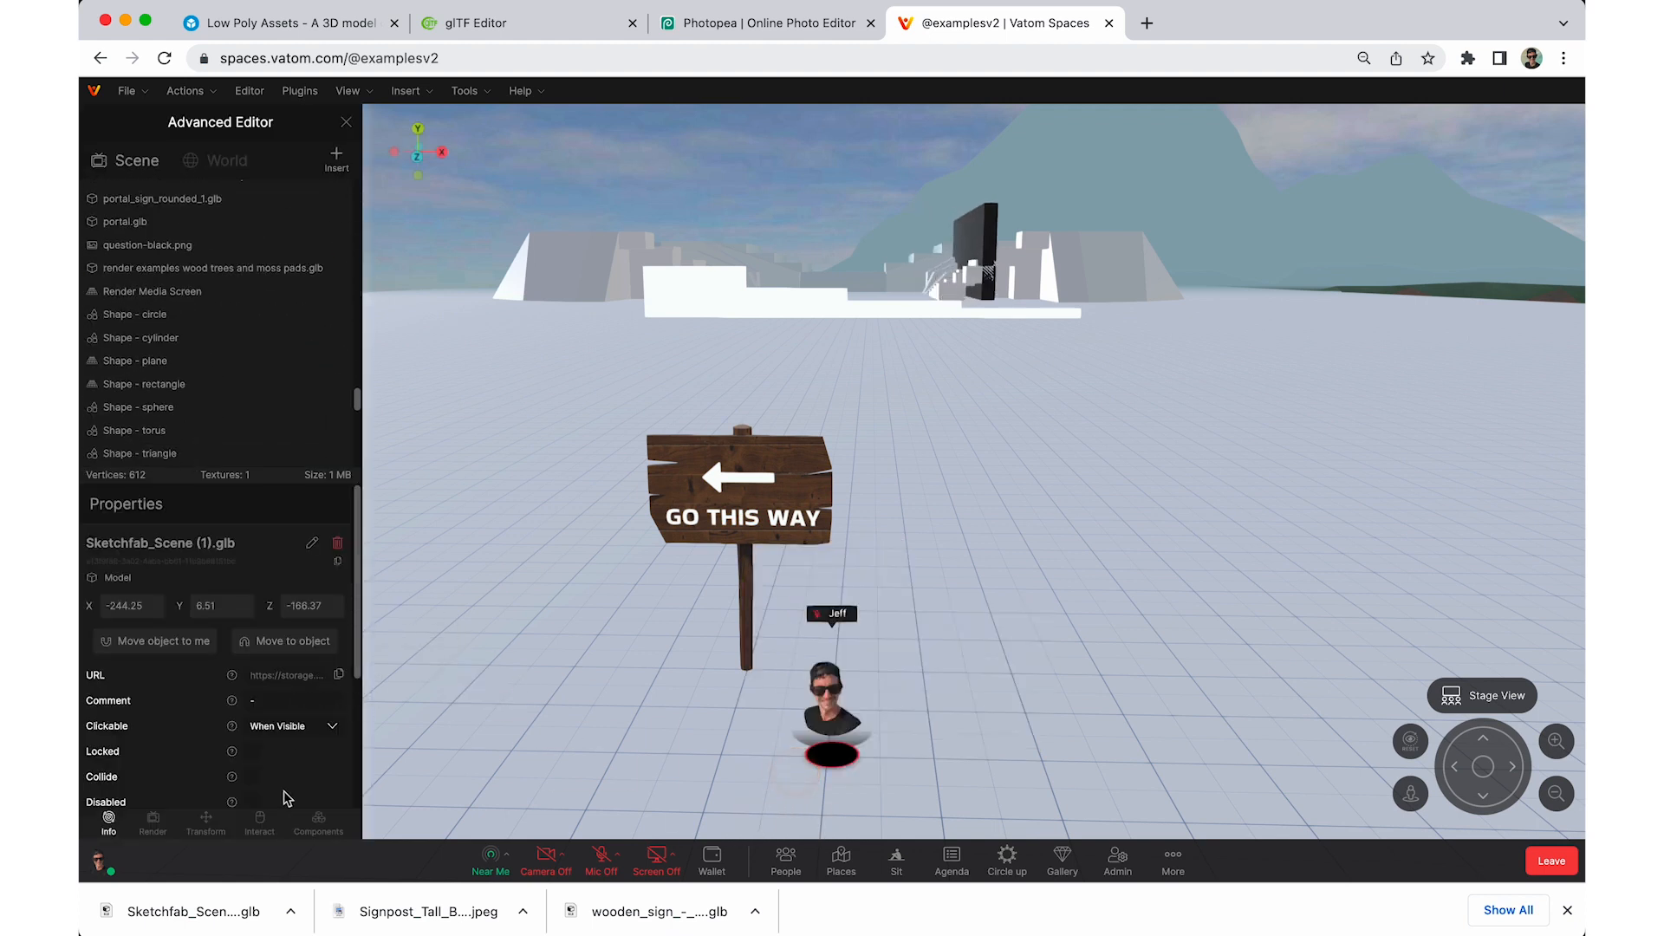
left_click(259, 821)
left_click(280, 604)
left_click(303, 624)
left_click(271, 627)
key("super+v")
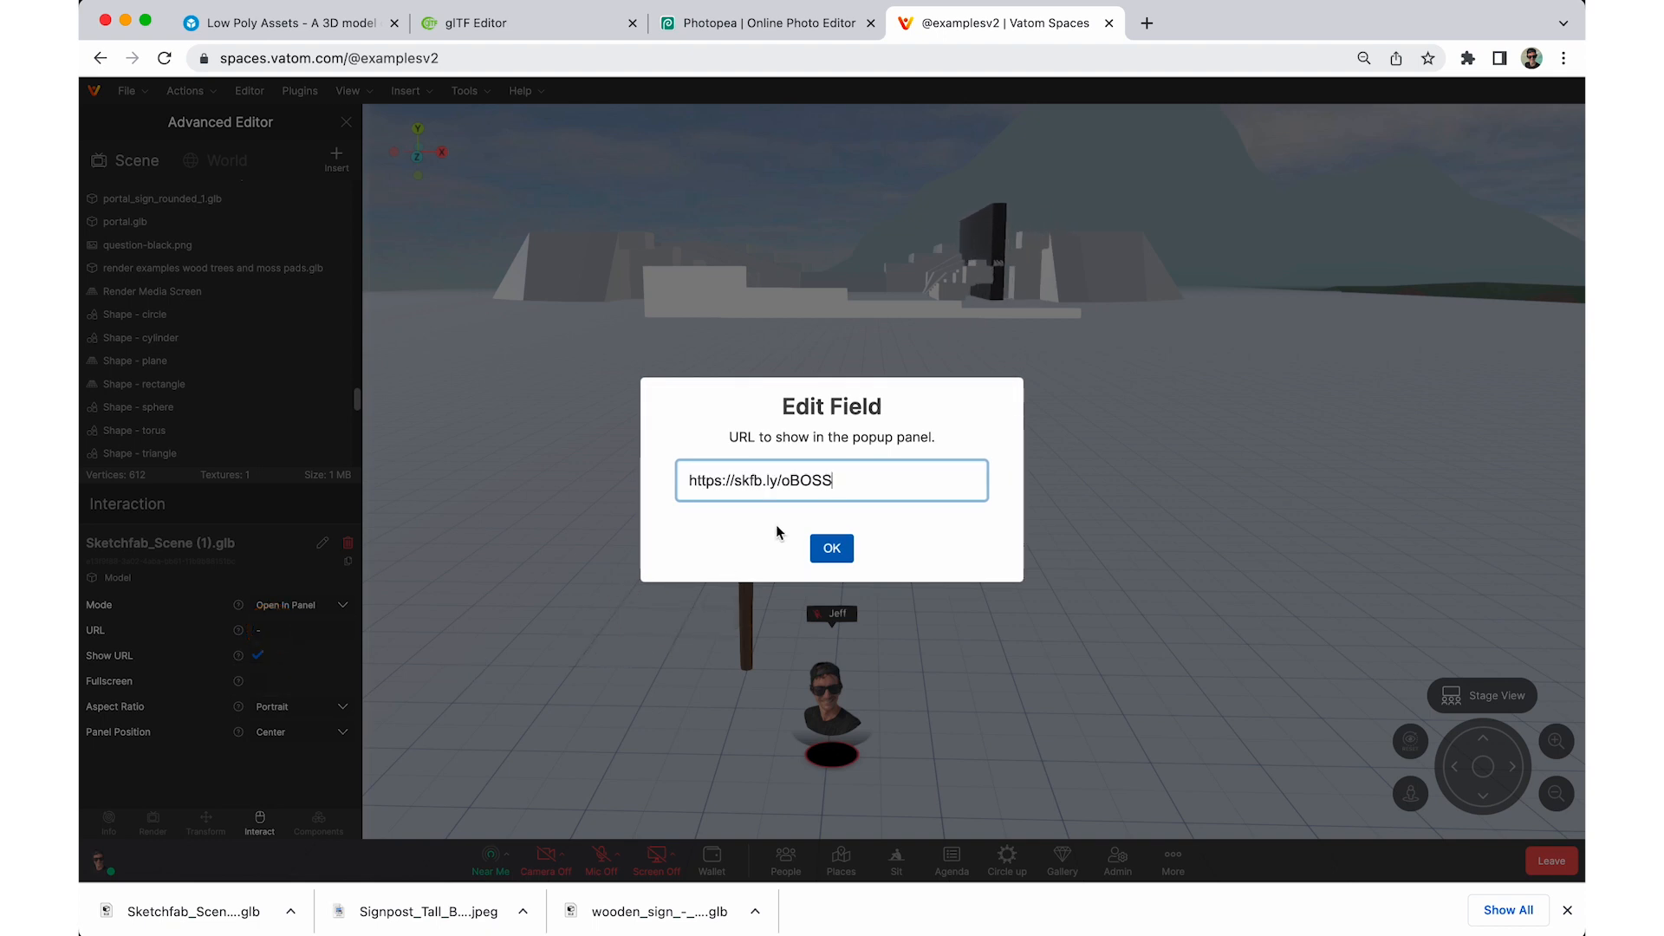
type("/embed")
left_click(832, 548)
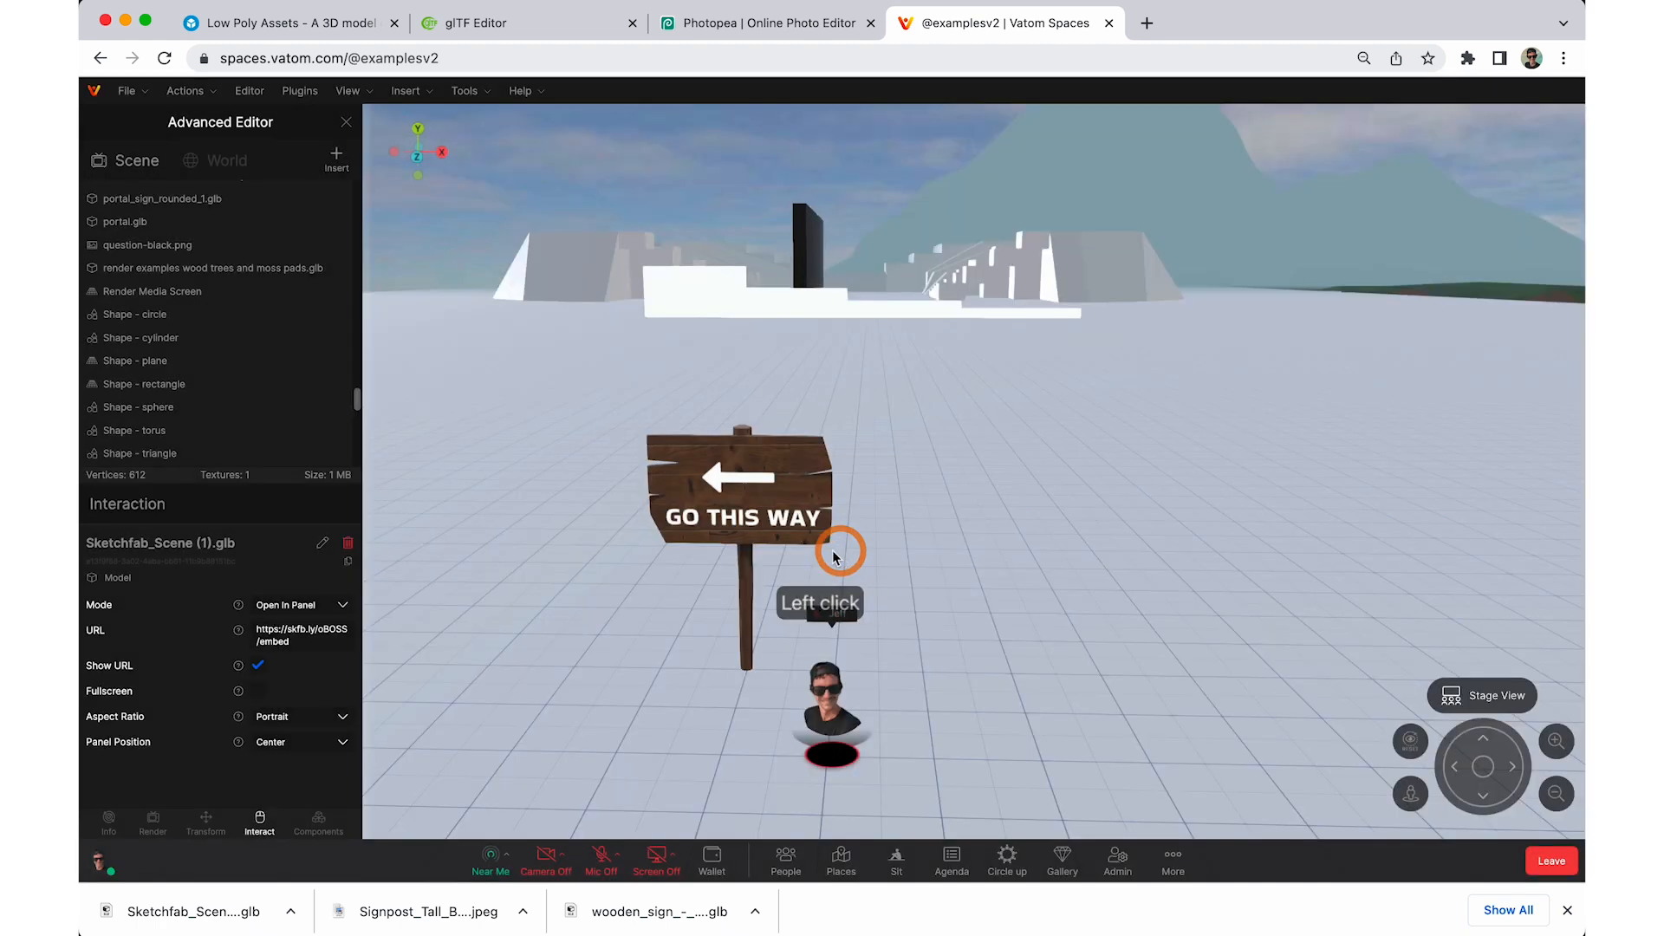
left_click(345, 122)
left_click(741, 501)
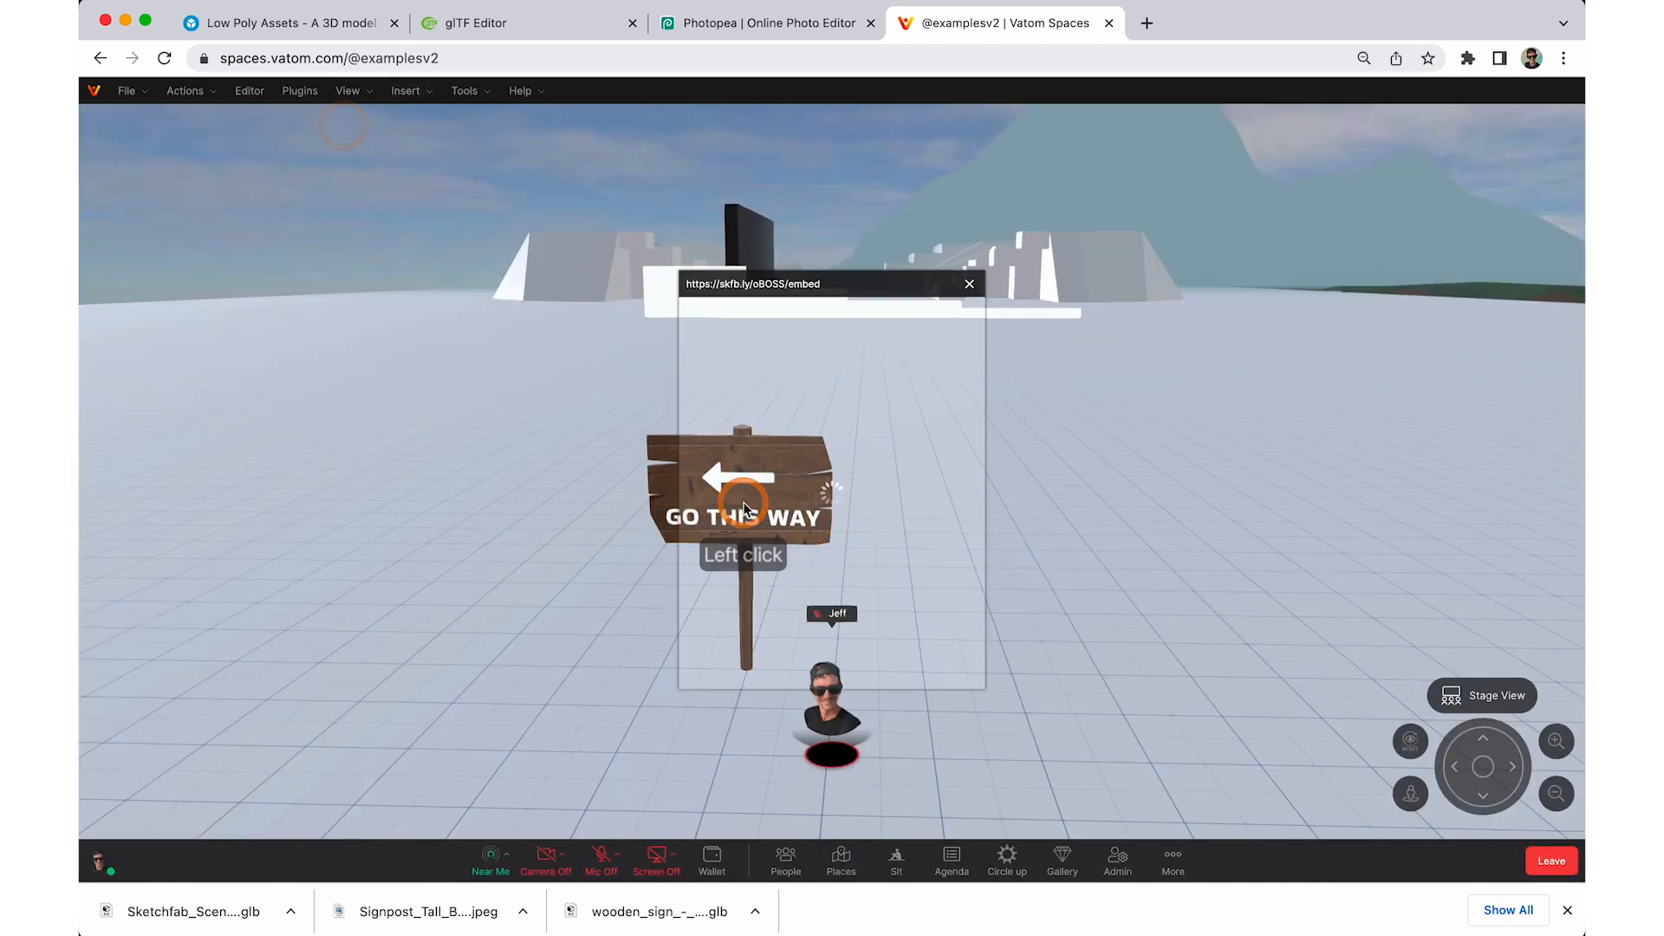
left_click(969, 283)
- Switch to Sketchfab and copy the full page address of the Wooden Sign - Baked Low Poly model
left_click(303, 23)
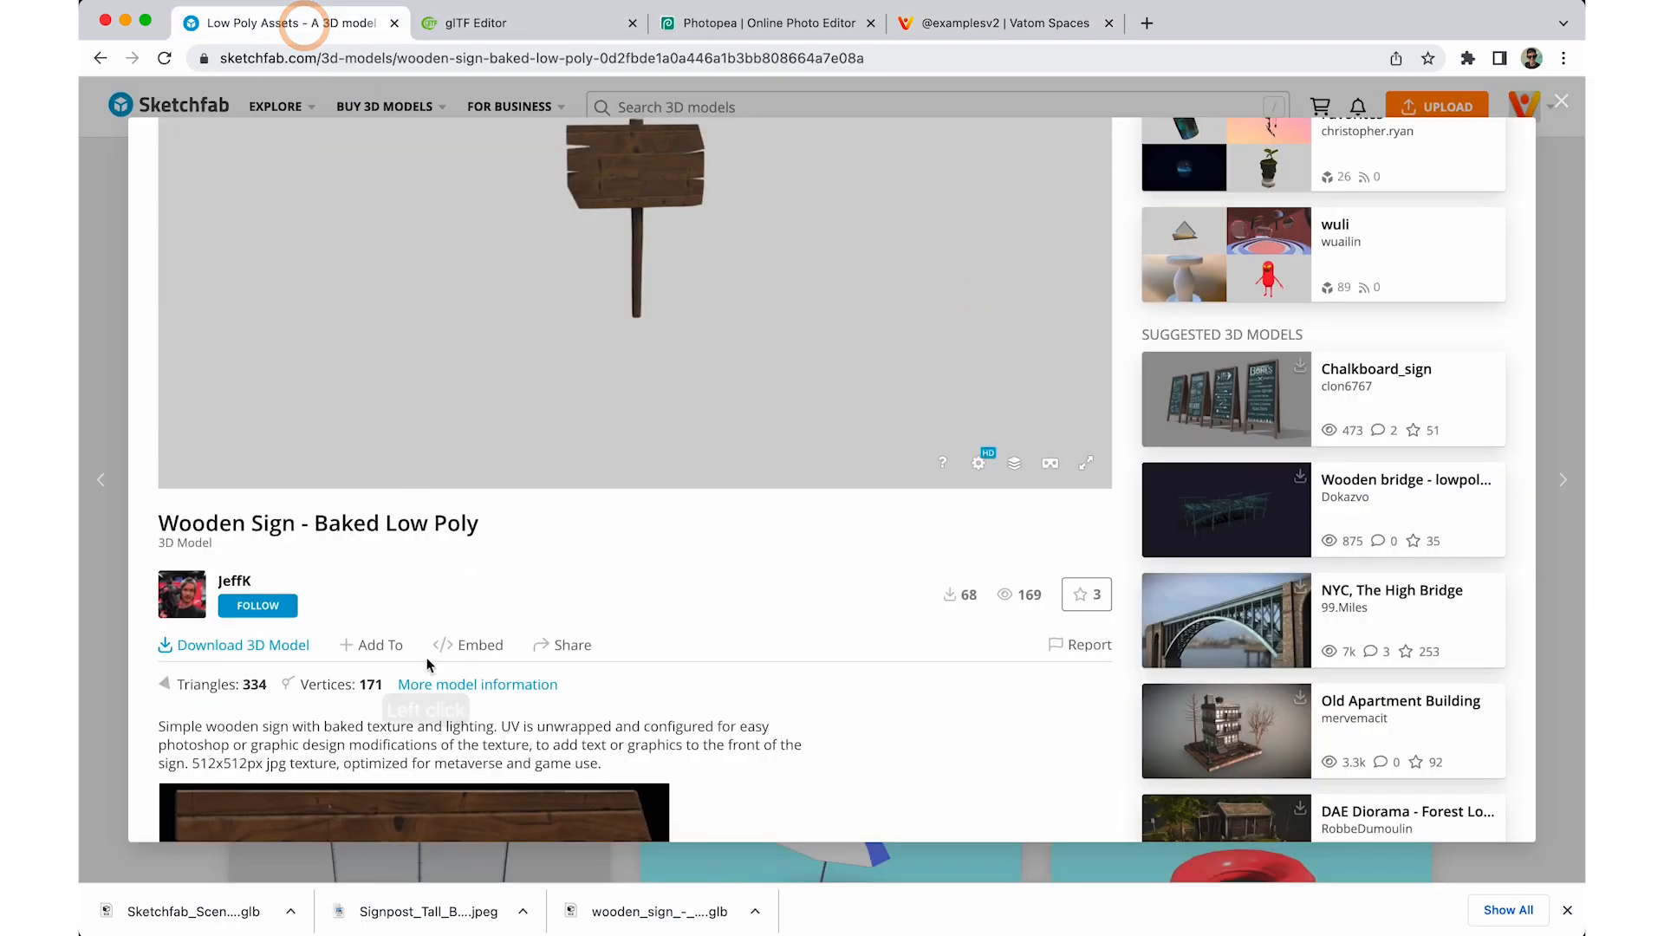
left_click(551, 58)
key("super+c")
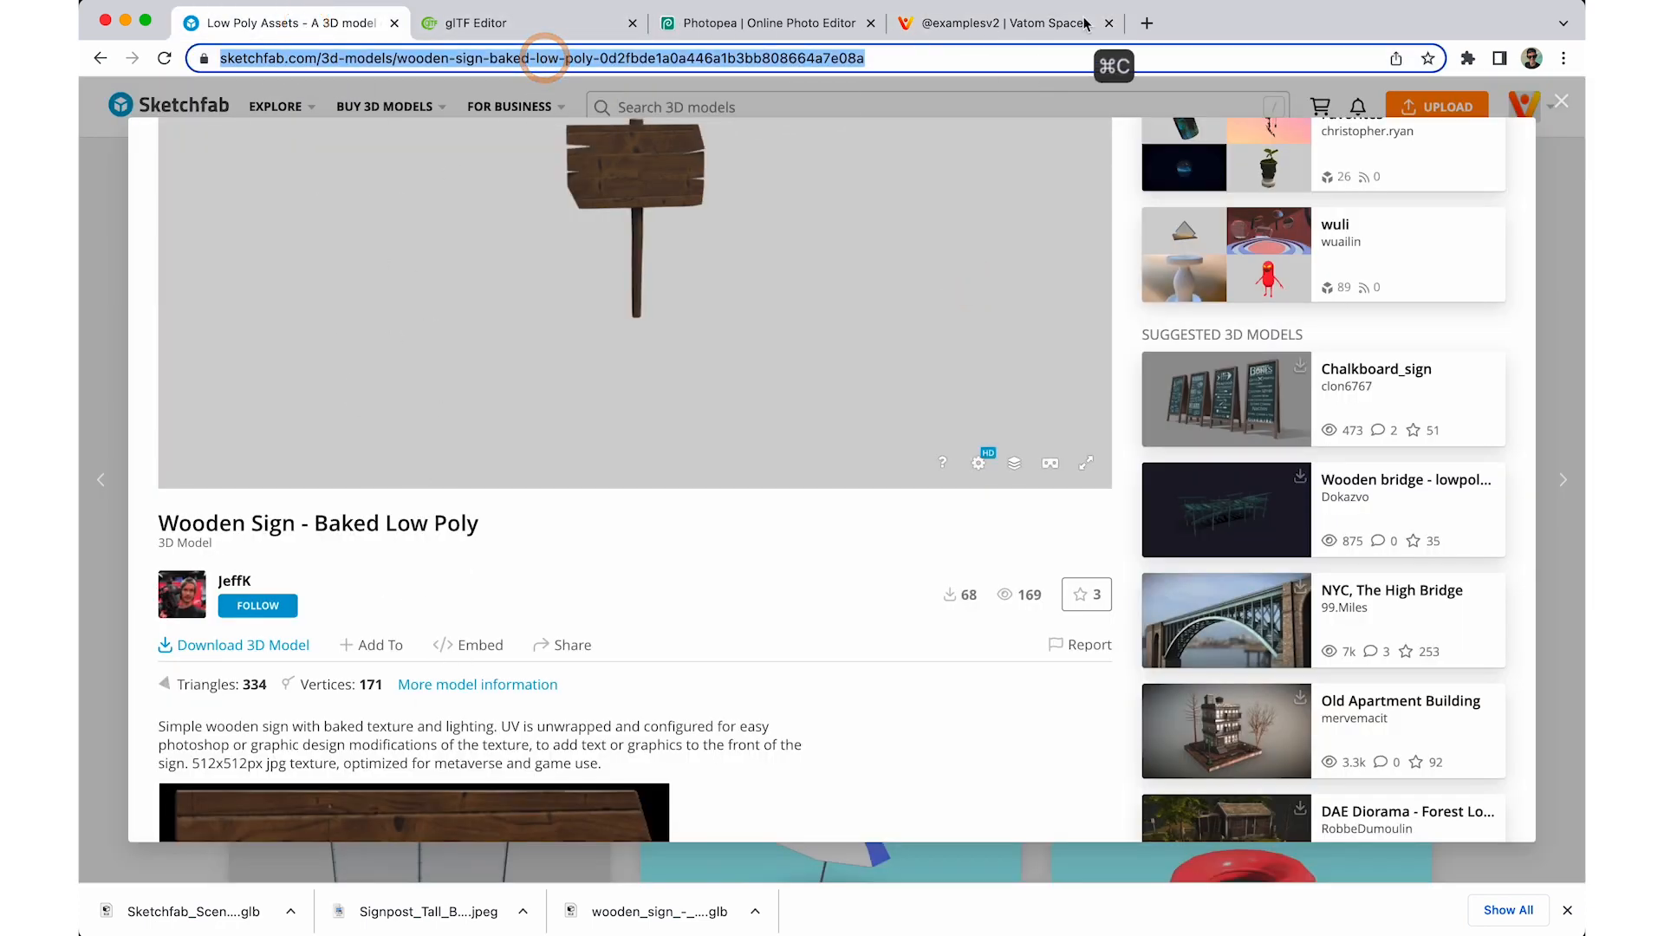
- Switch to Vatom Spaces, replace the sign's panel URL with the copied model page address, and close the Advanced Editor
left_click(1016, 24)
right_click(699, 507)
left_click(743, 744)
left_click(259, 824)
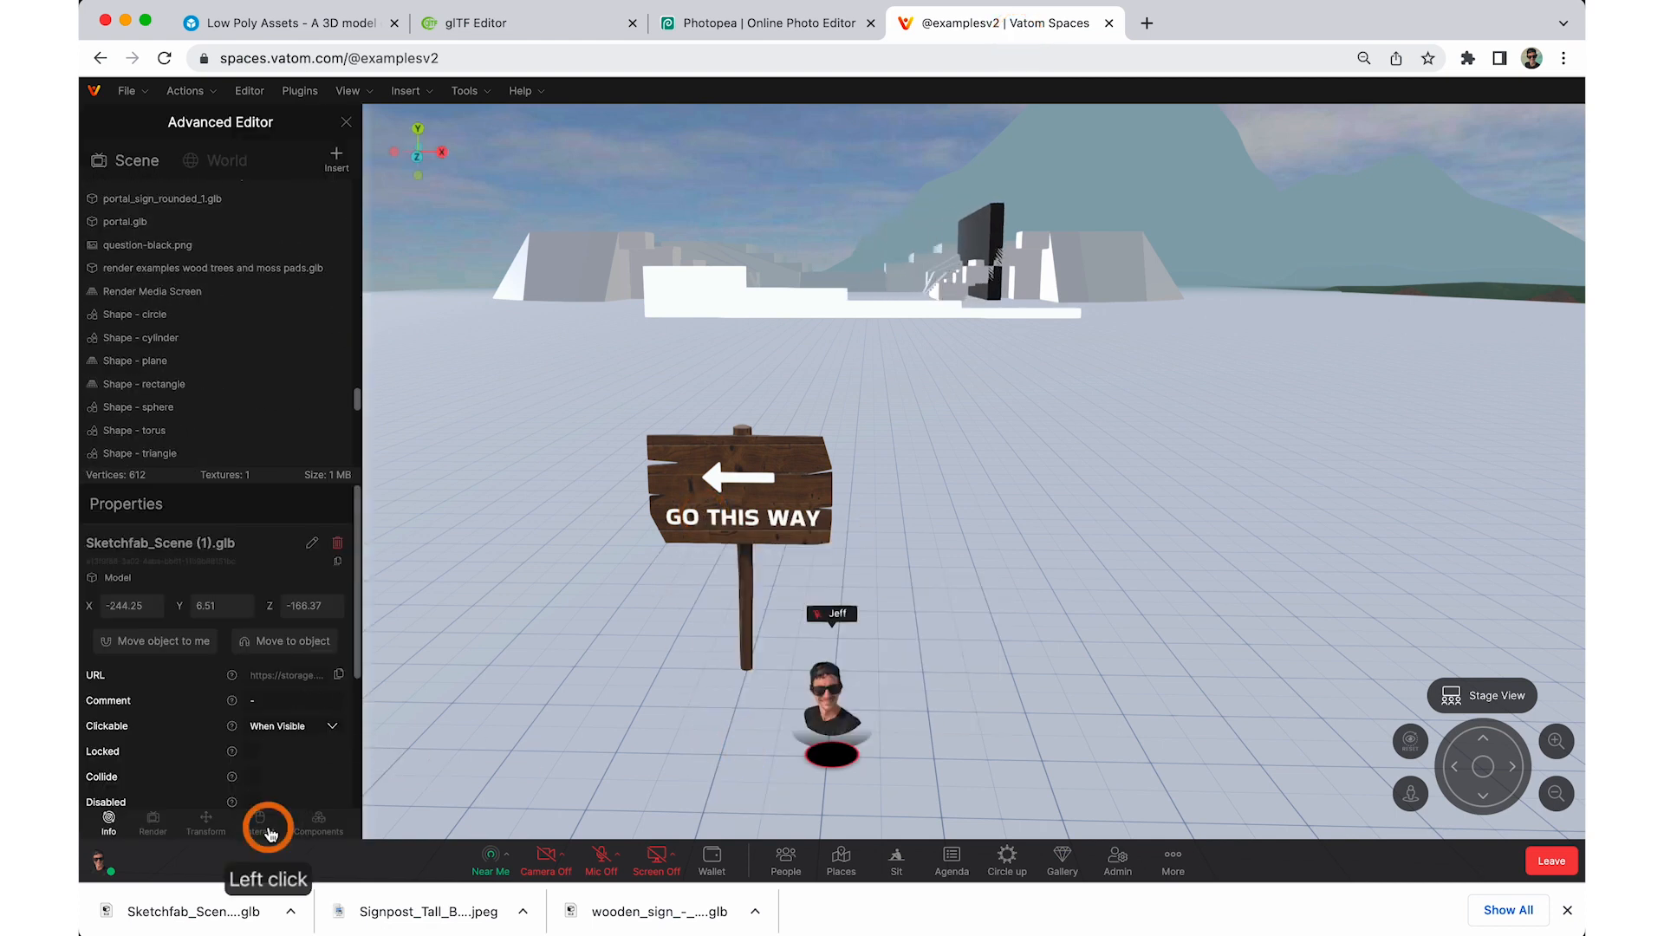
left_click(280, 630)
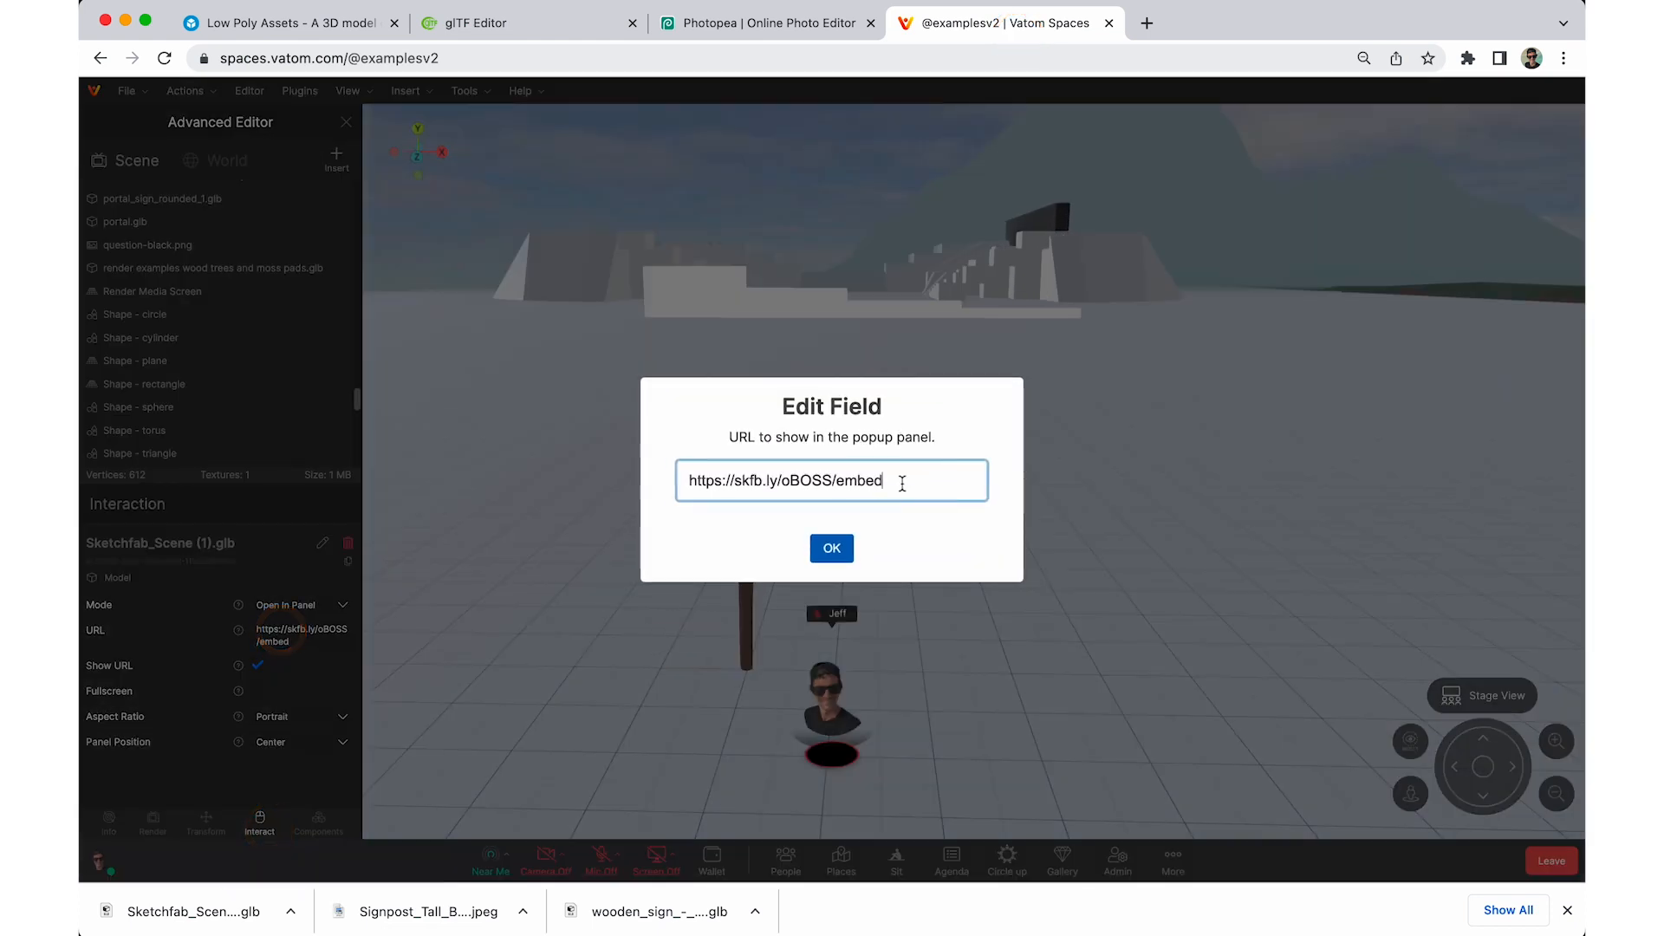
left_click_drag(826, 477, 642, 478)
key("super+v")
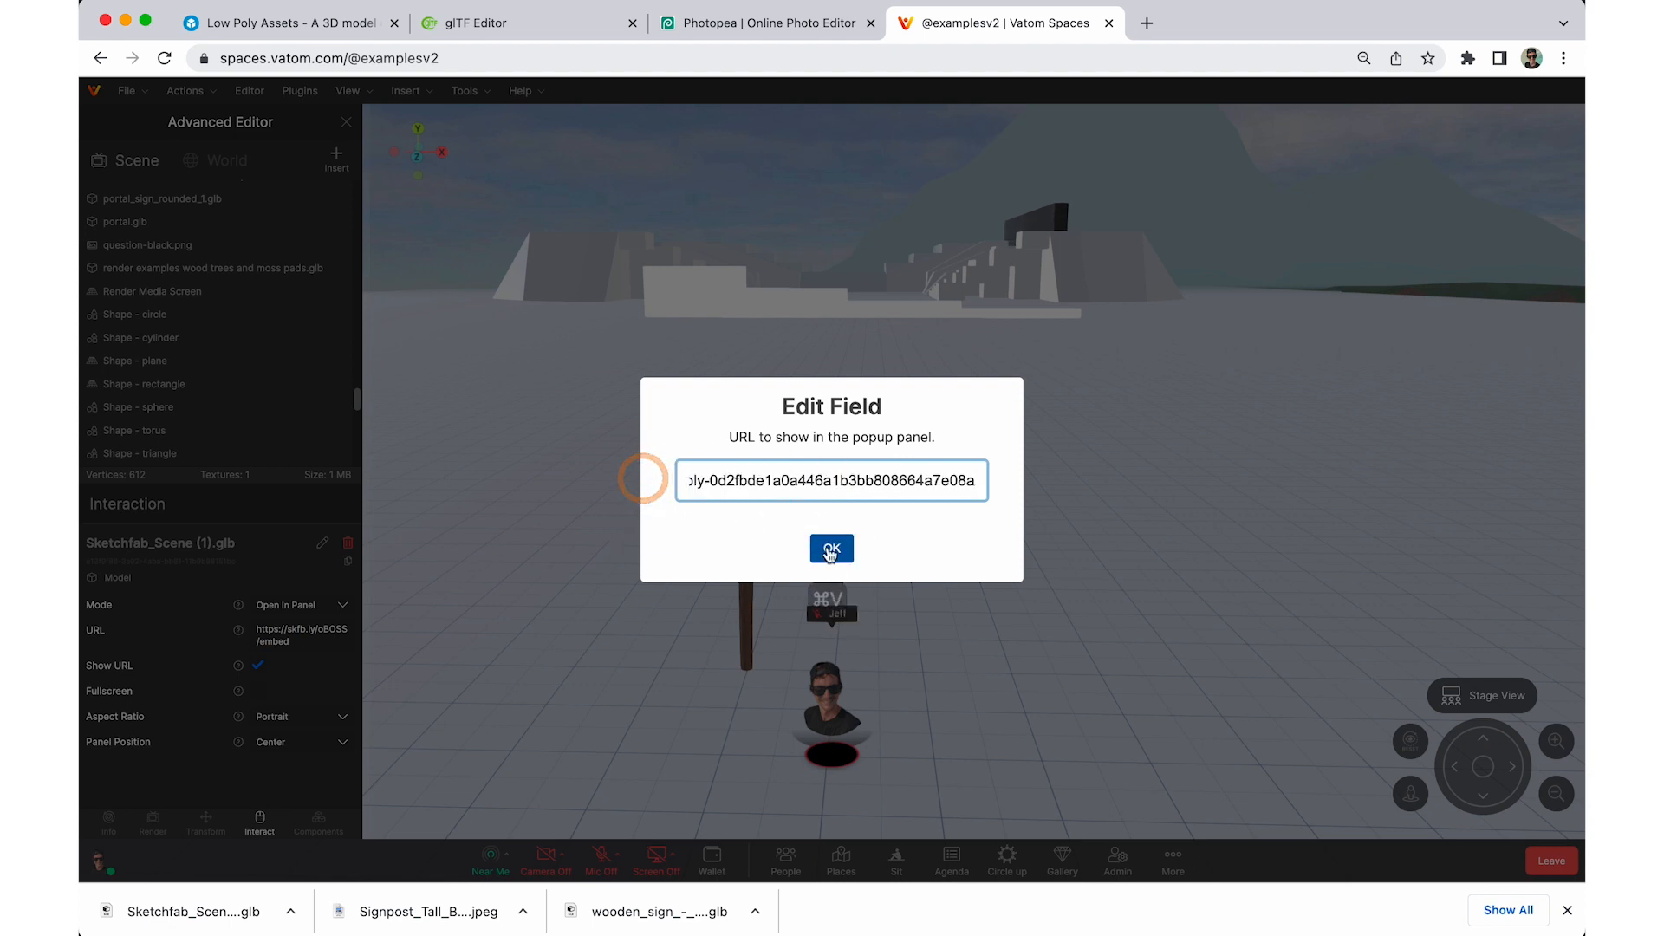
left_click(829, 552)
left_click(346, 121)
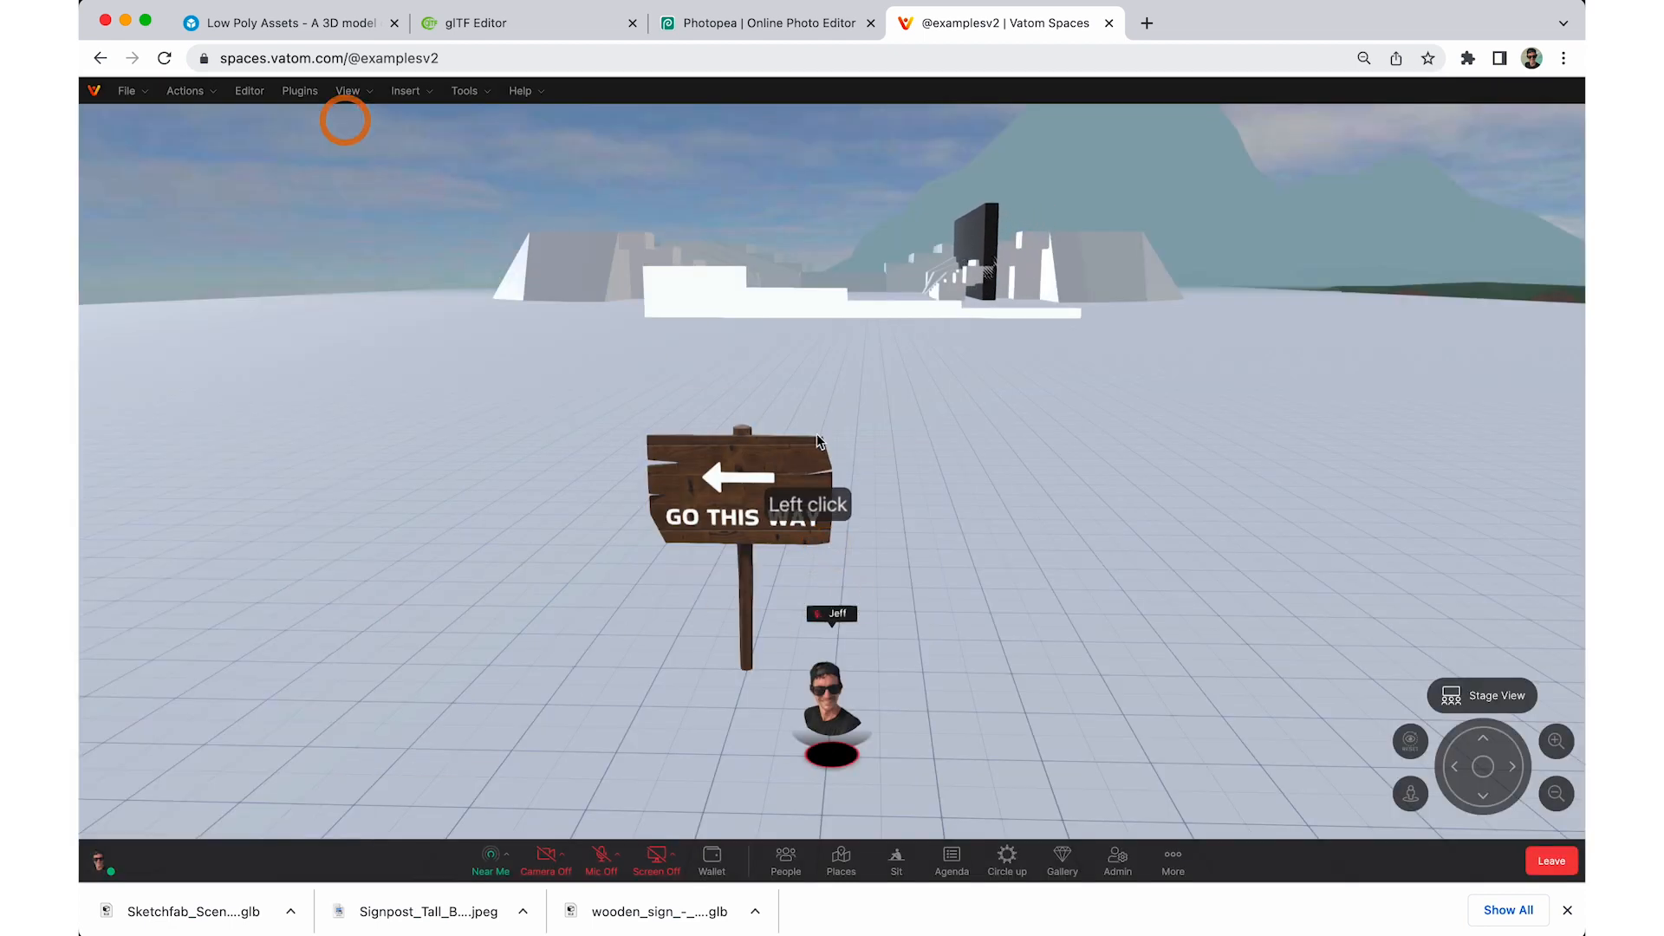
- Test the sign's interaction by opening and closing its popup panel, and look over the sign in the space
left_click(817, 441)
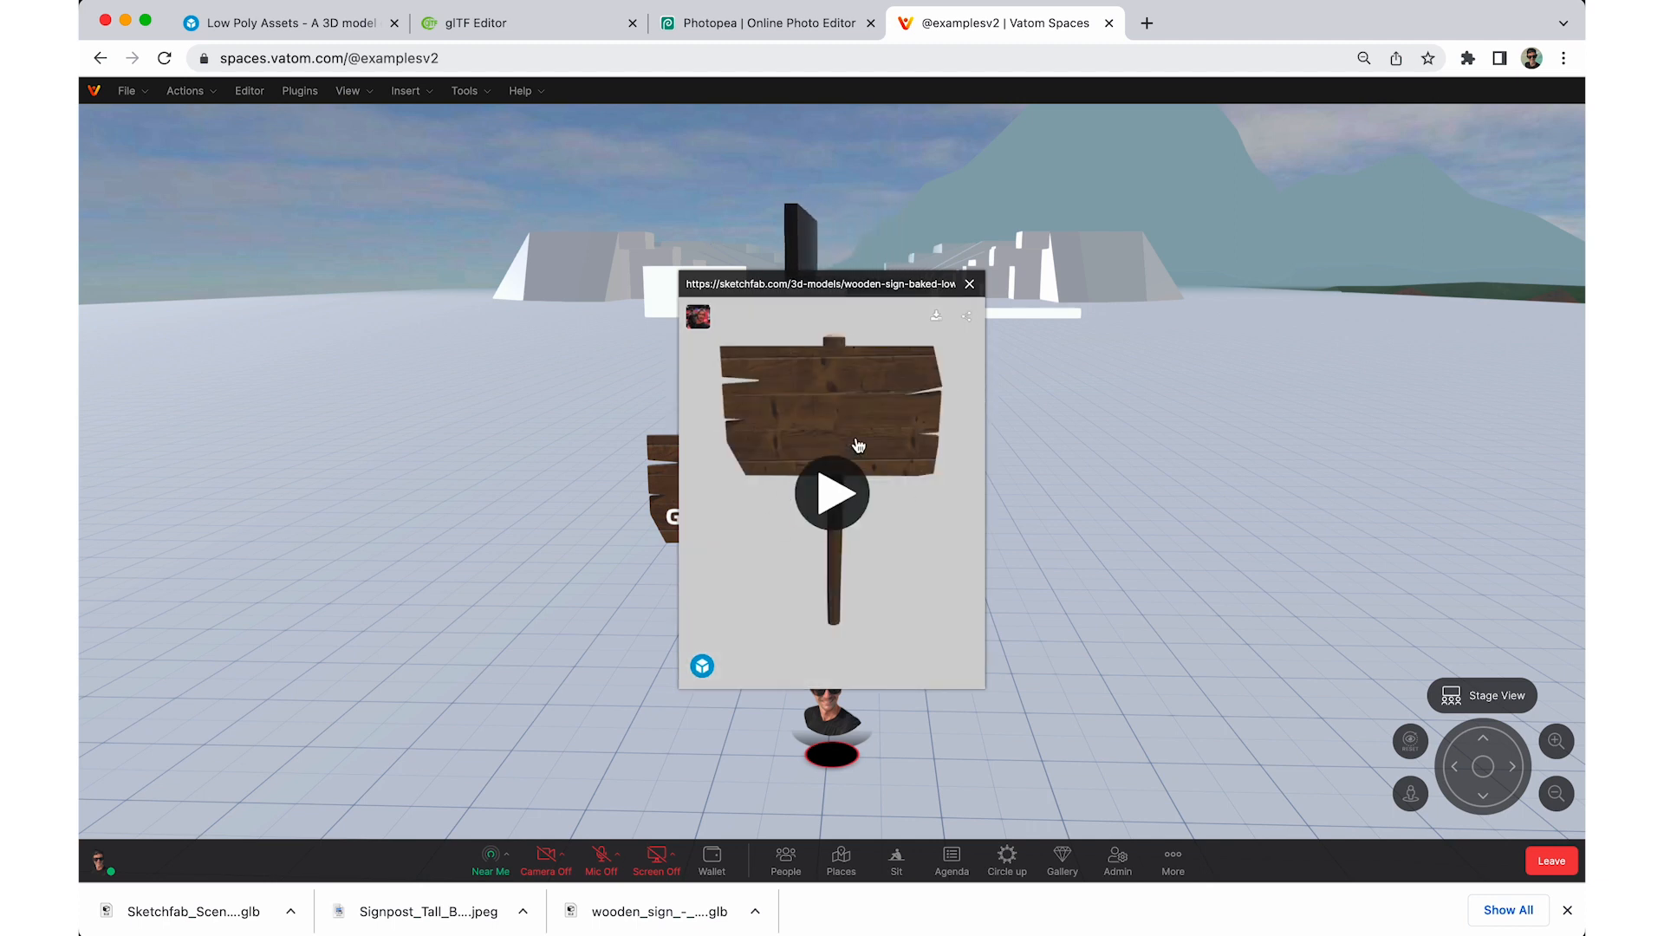
left_click(970, 286)
left_click(925, 413)
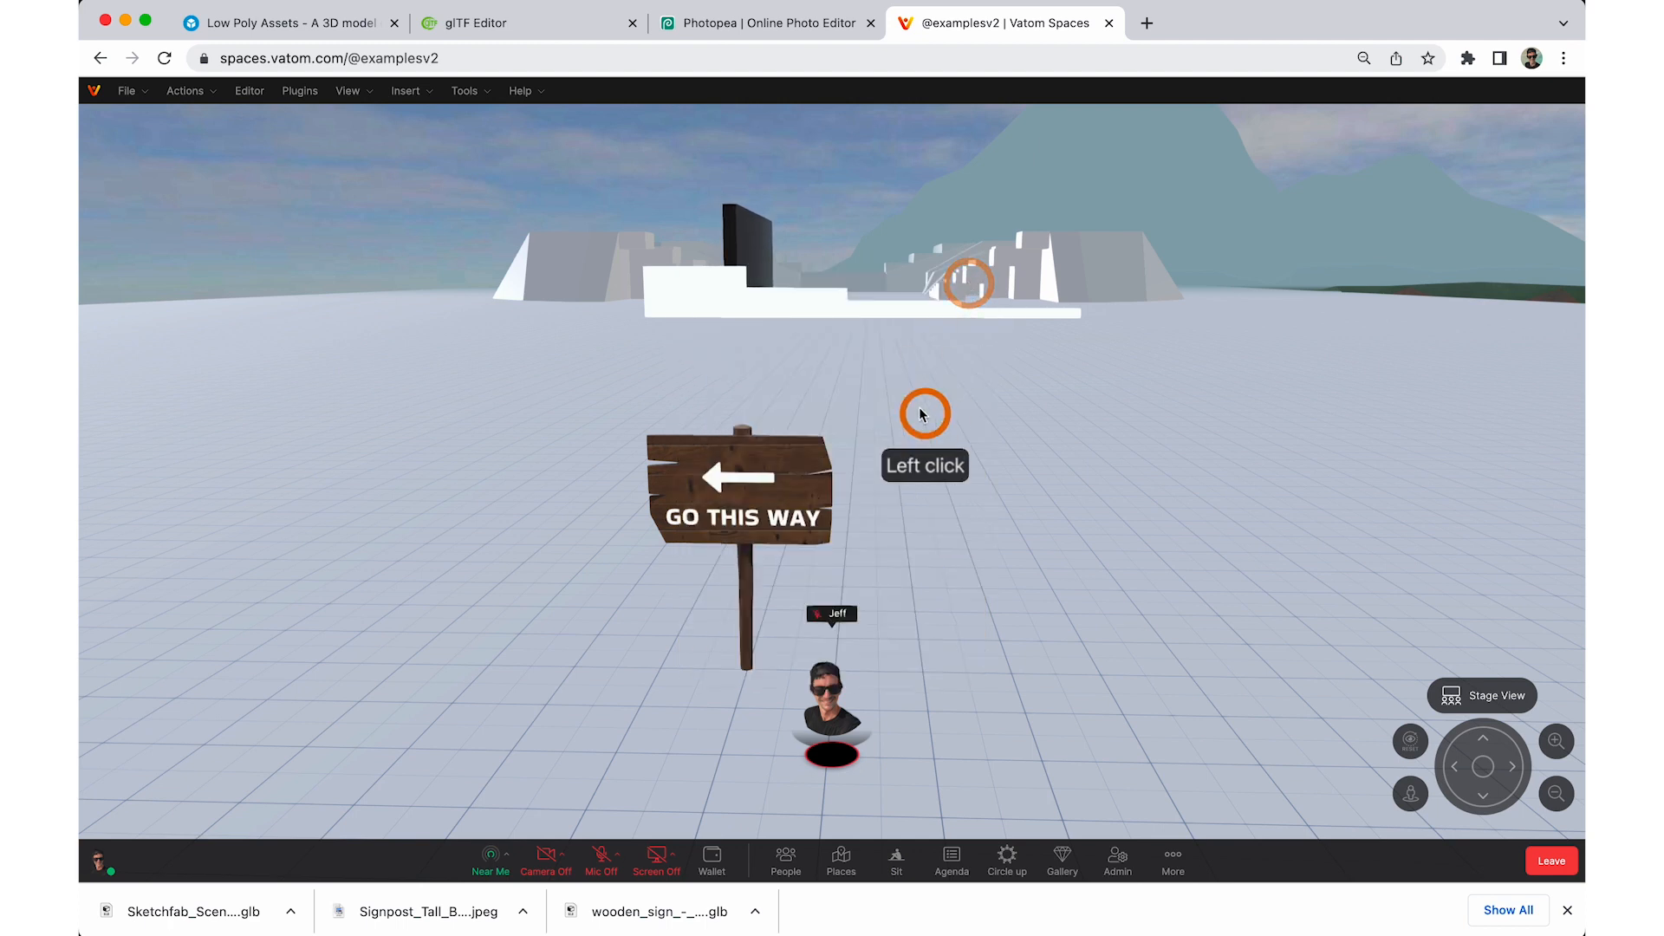
left_click(957, 436)
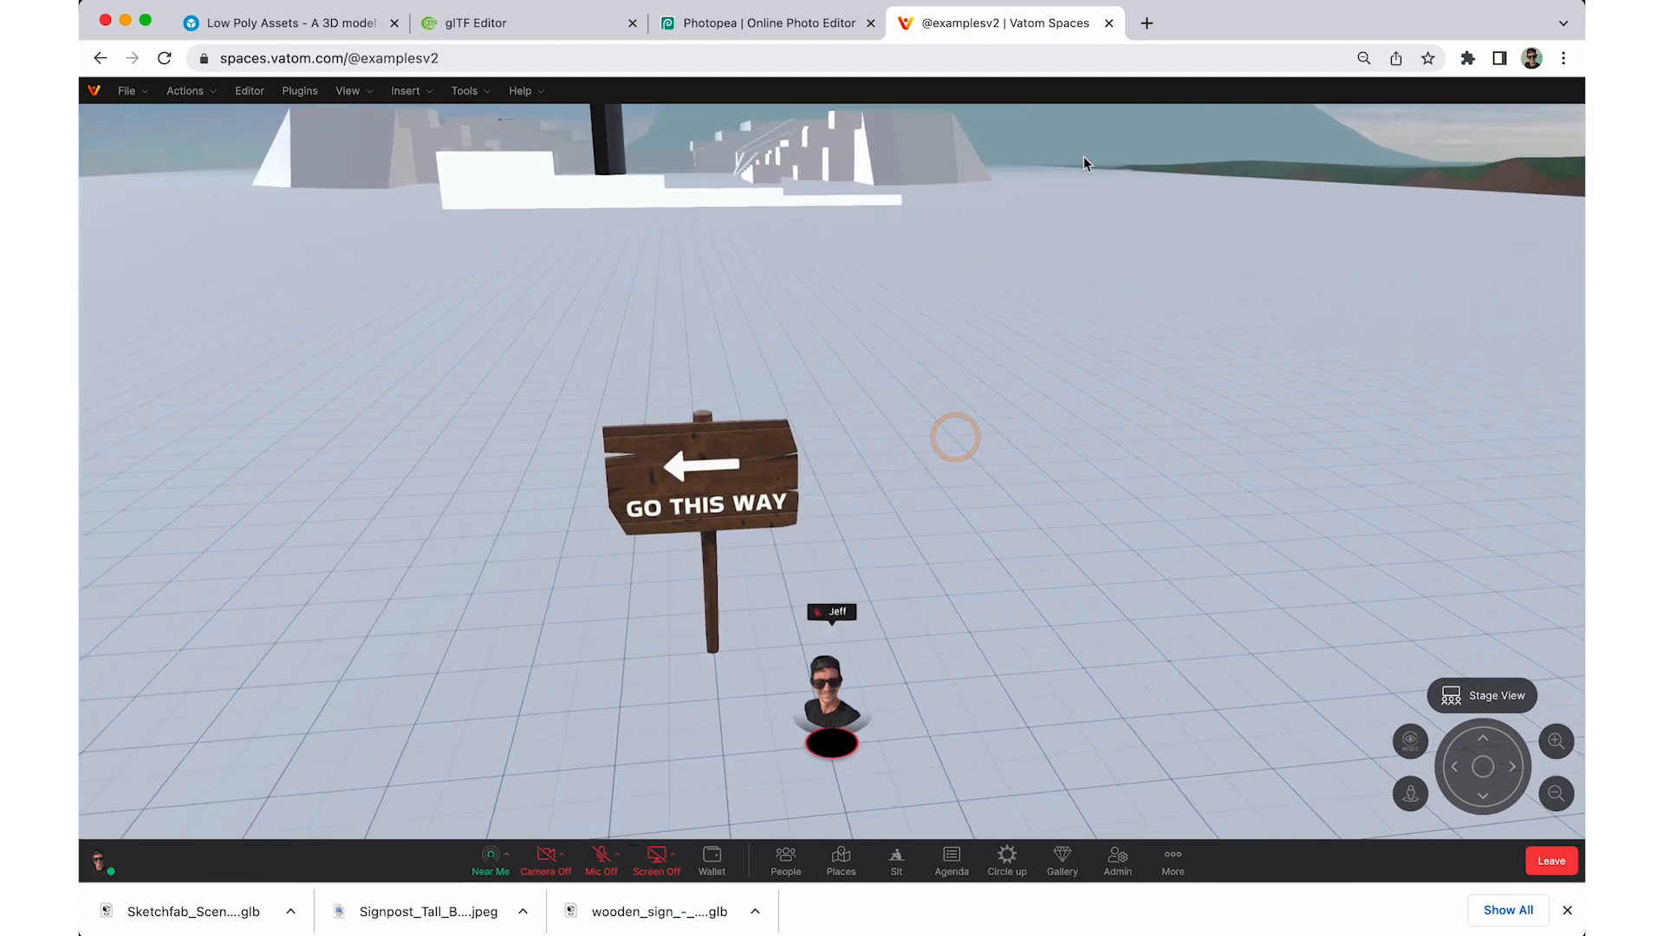